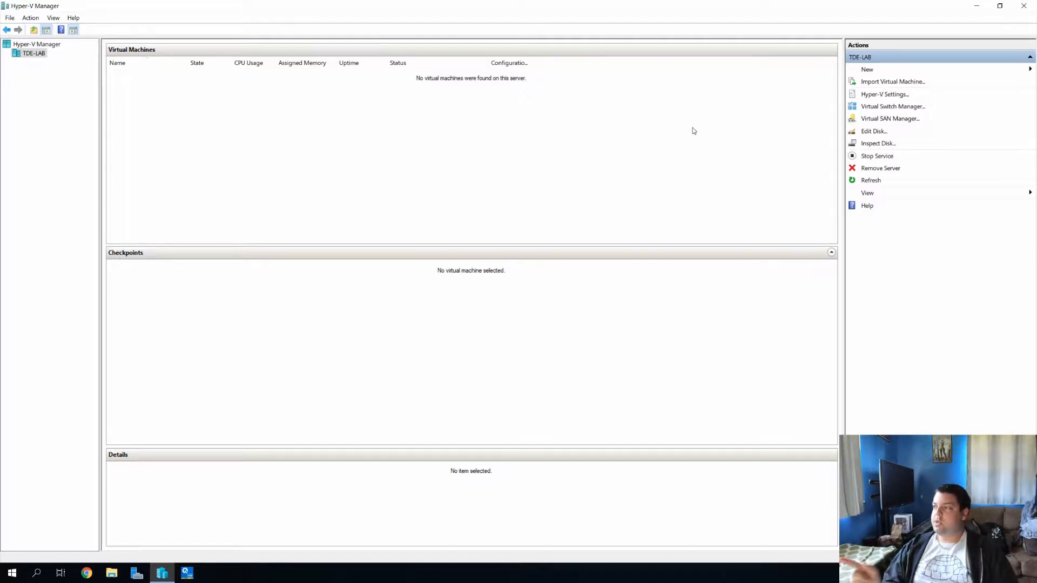
- Start creating a new virtual machine on the TDE-LAB server and name it Windows 10
click(879, 70)
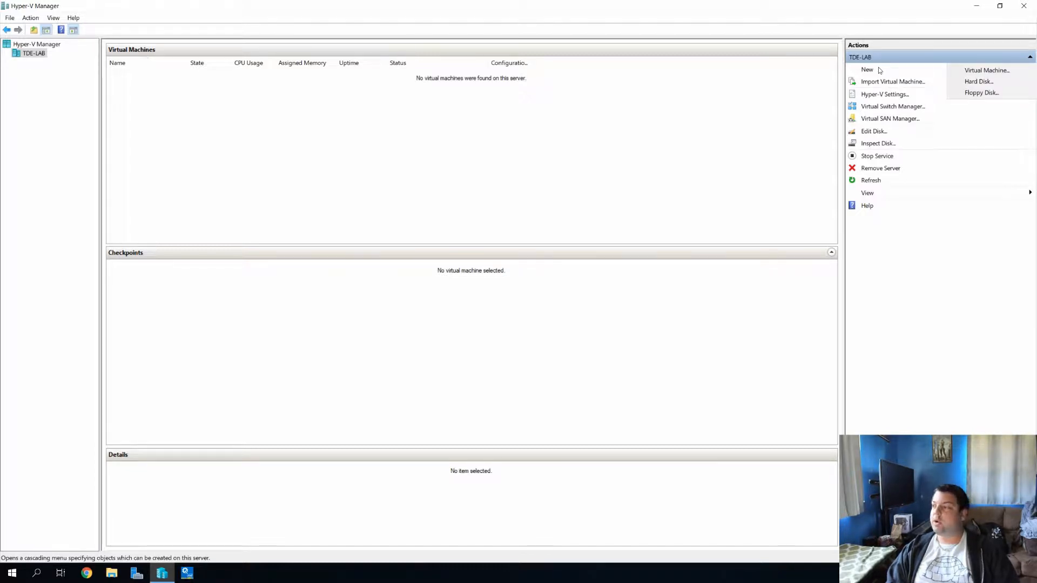
click(972, 72)
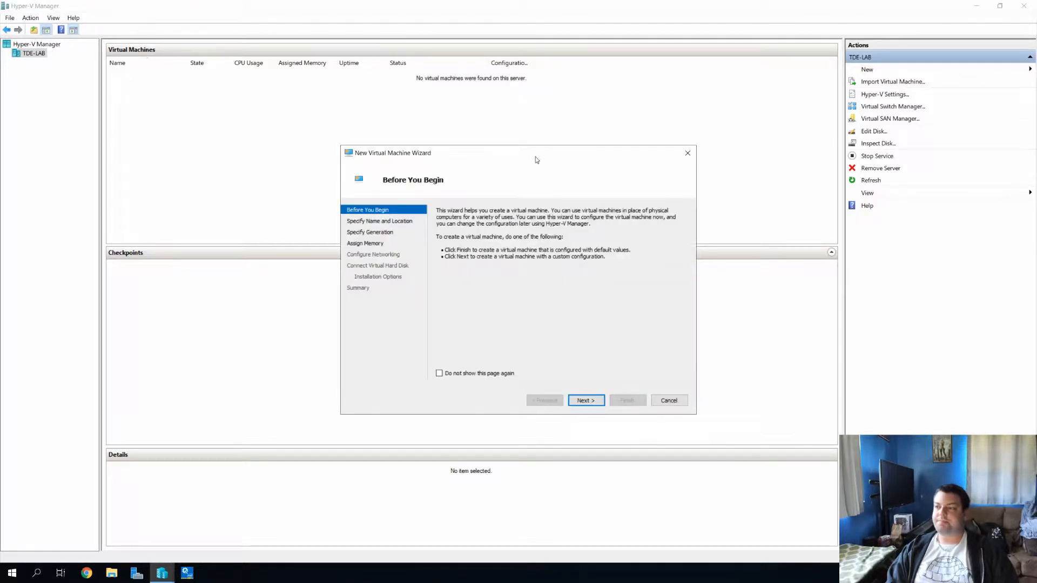
drag(535, 159, 508, 146)
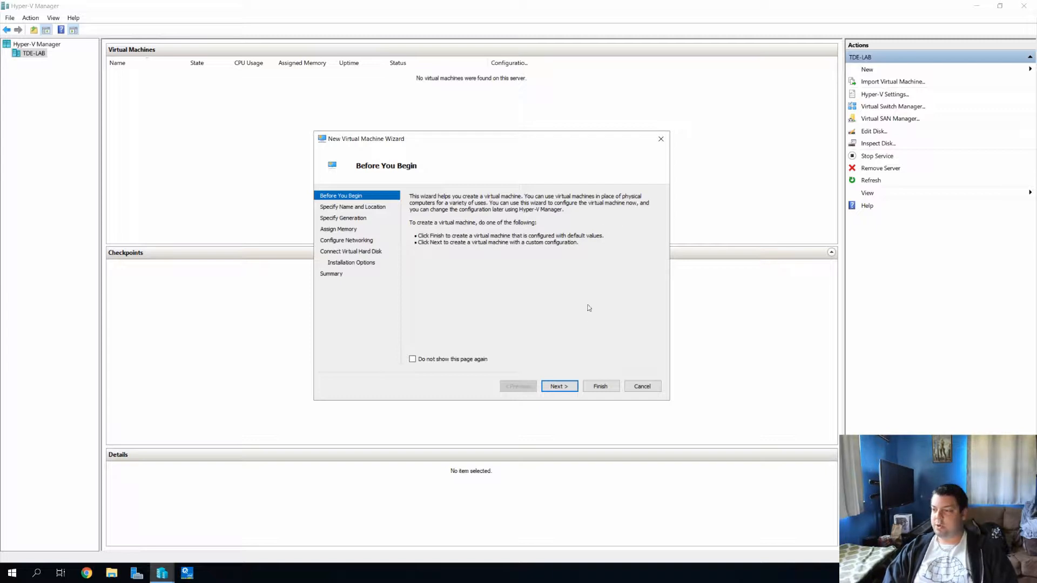
click(573, 387)
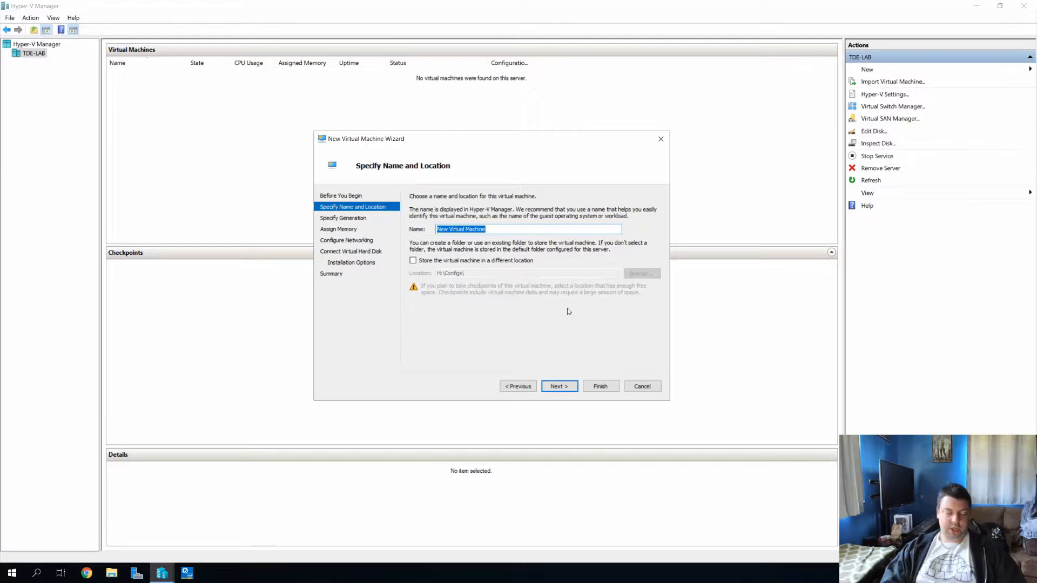
text(Windows)
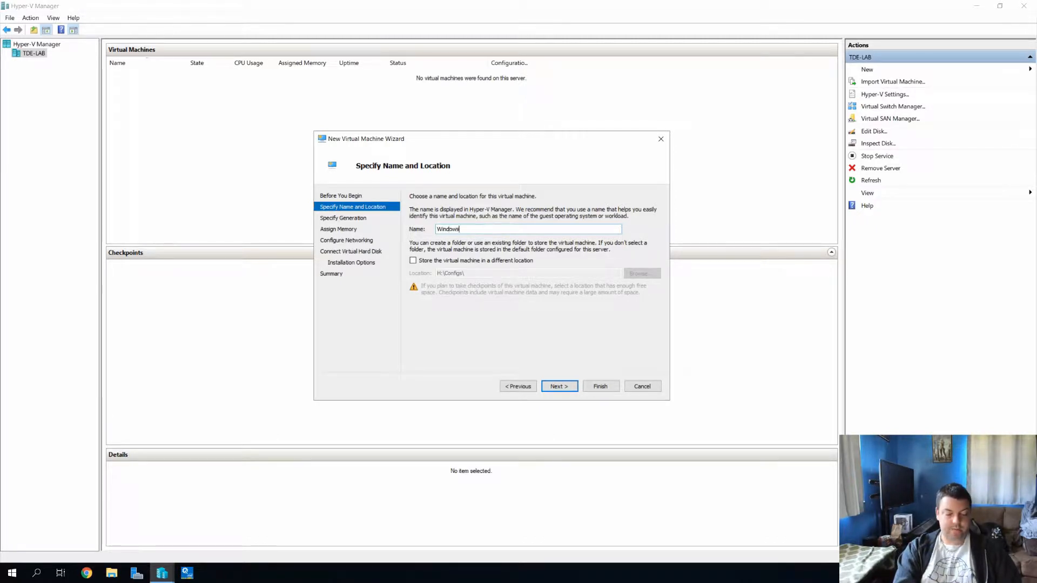
text( 10)
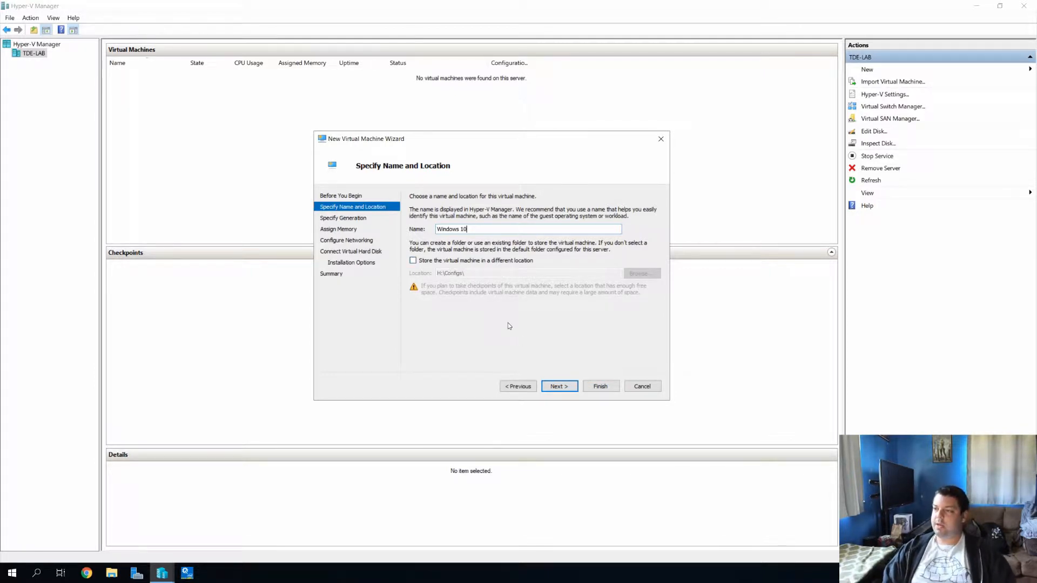
click(559, 387)
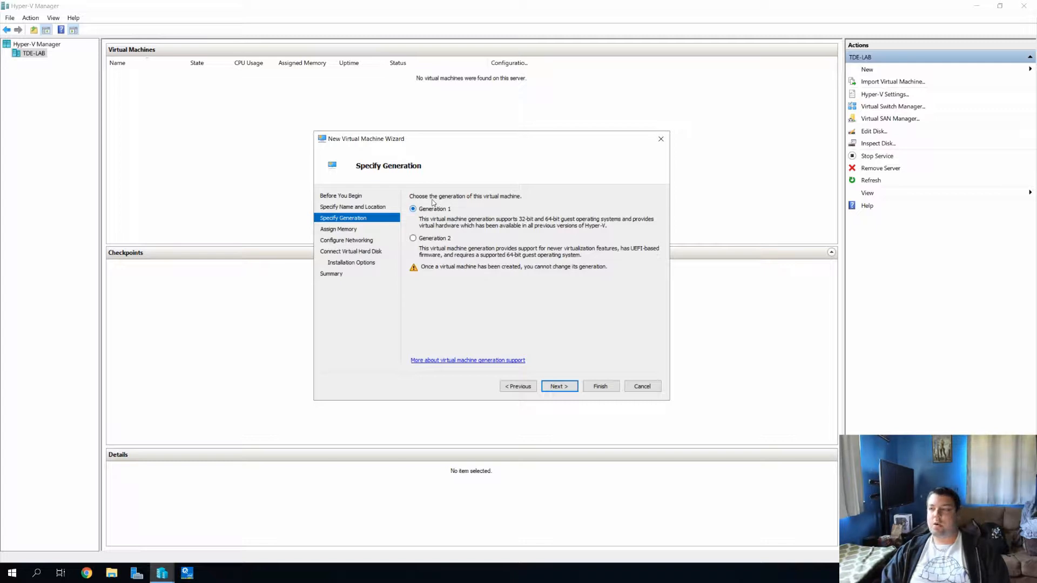
- Choose Generation 2 as the generation of the new virtual machine
click(442, 238)
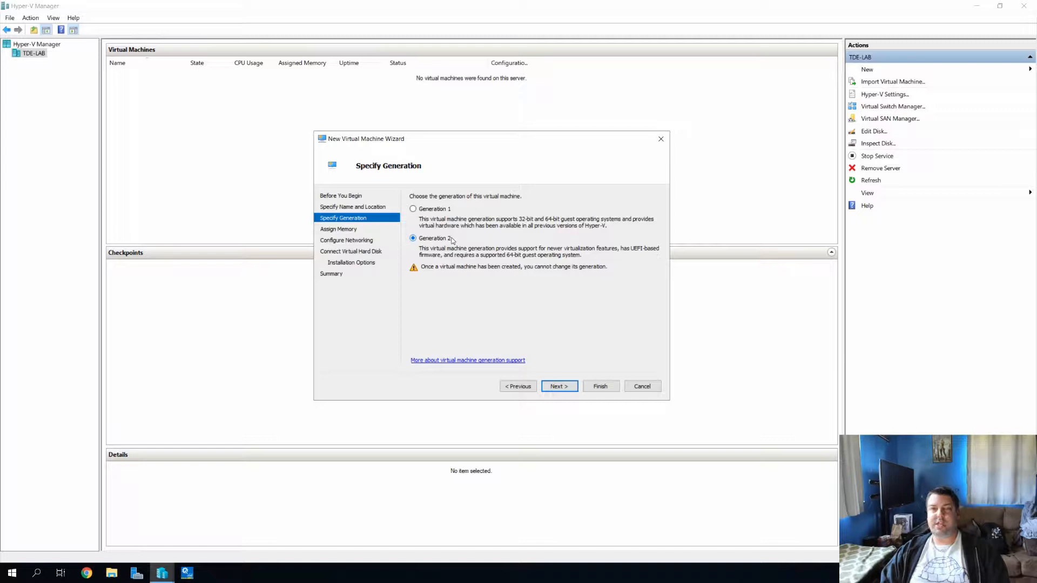
click(424, 211)
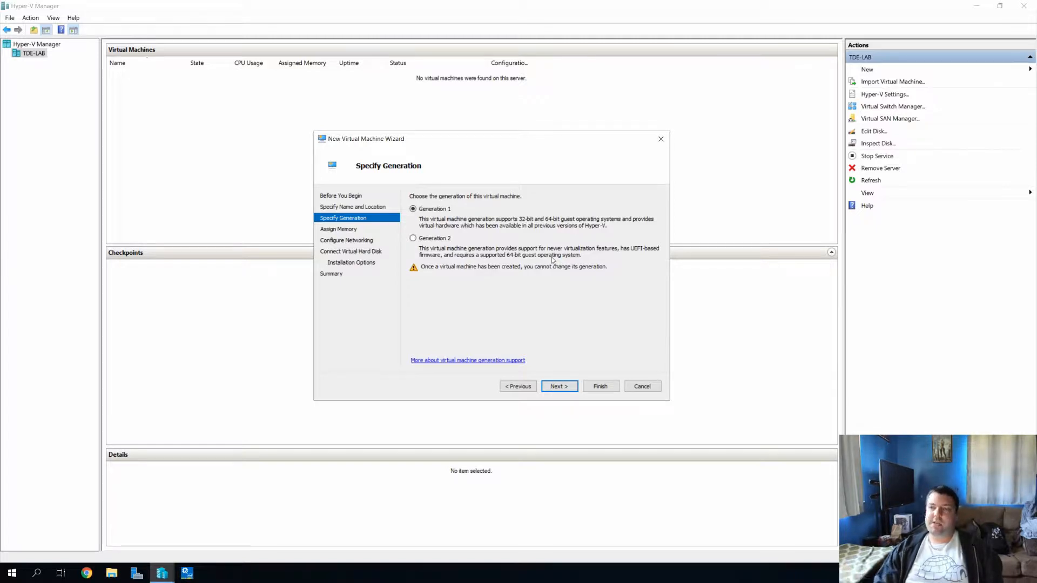
click(431, 240)
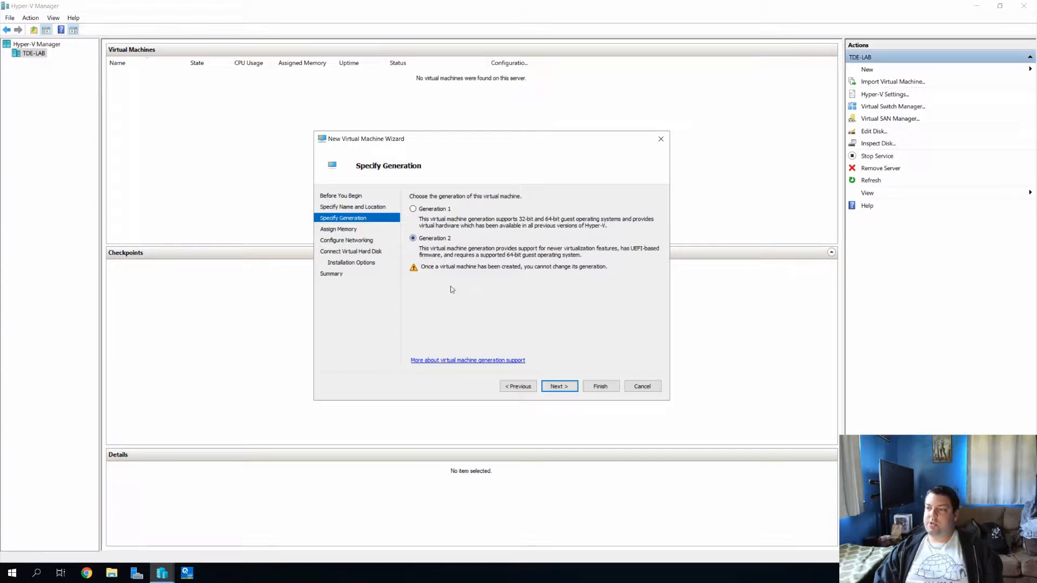
click(560, 386)
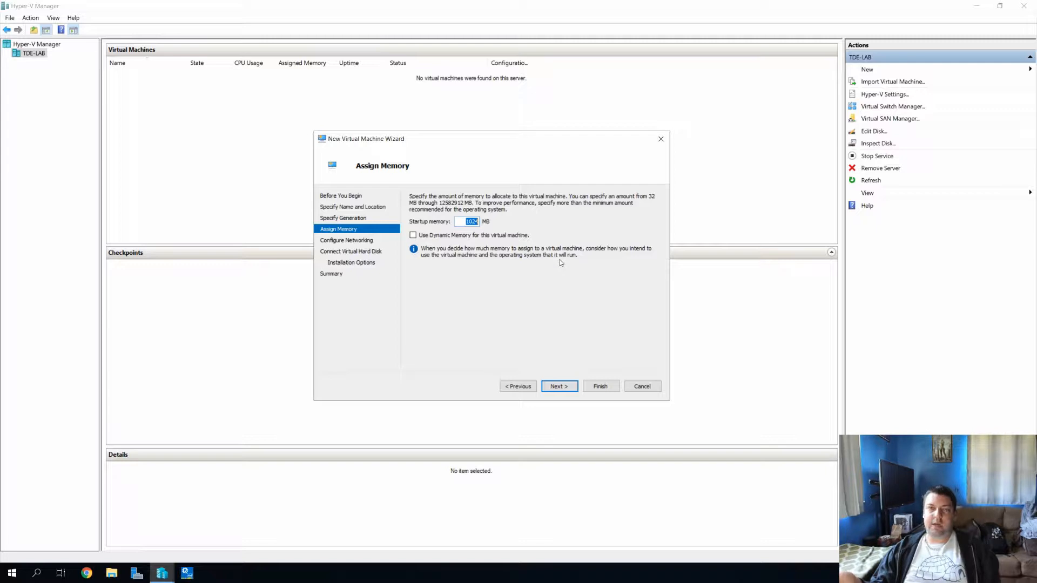
- Enable dynamic memory for the new virtual machine and connect its network adapter to the WAN switch
click(421, 233)
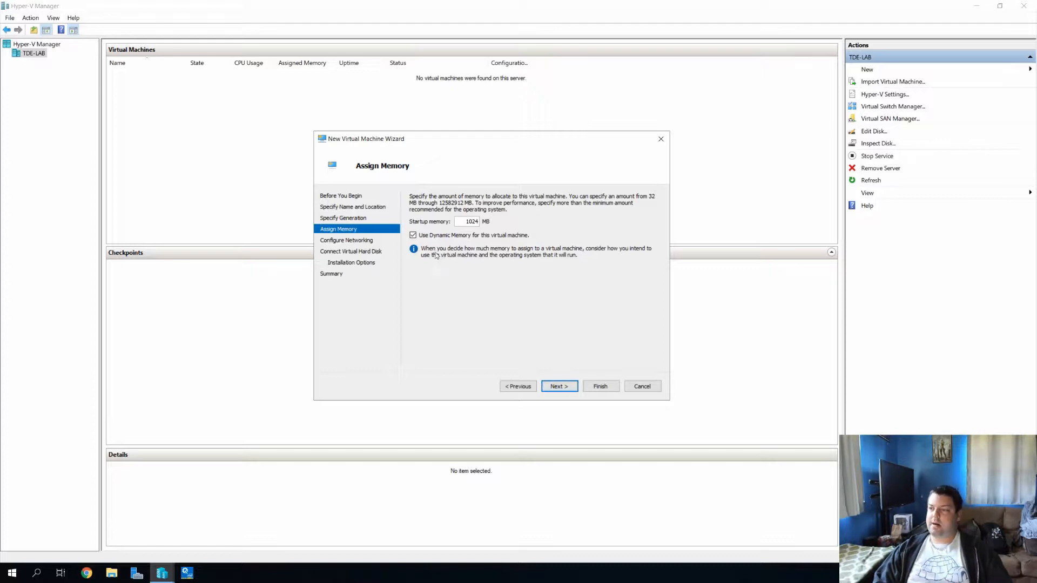
click(559, 387)
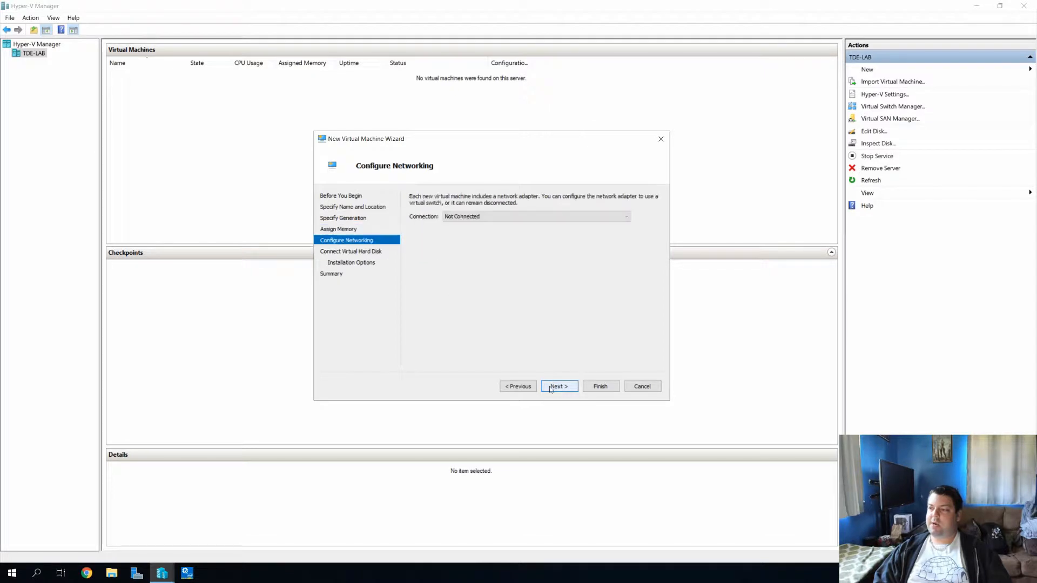
click(475, 216)
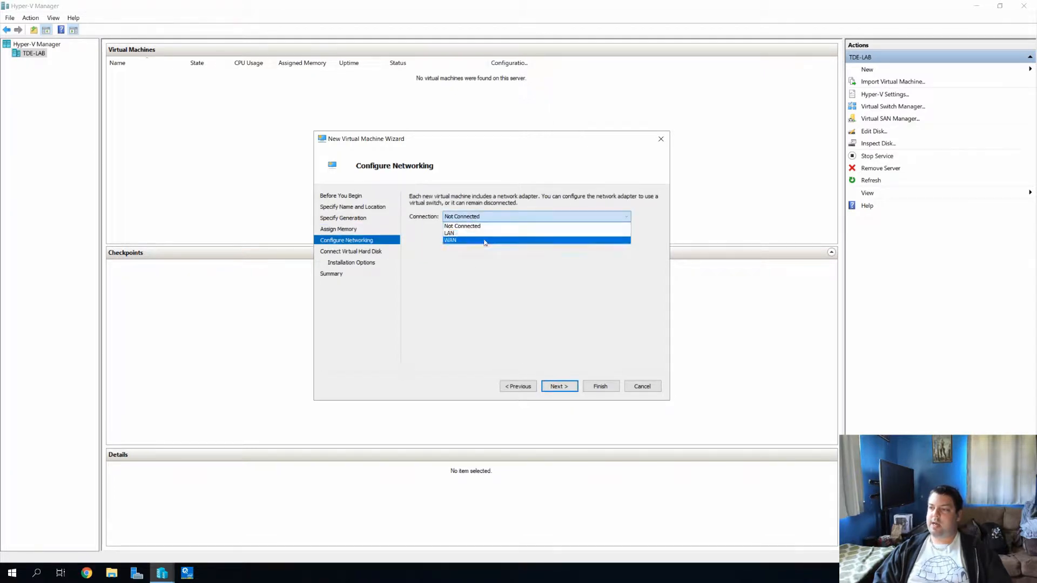
click(484, 242)
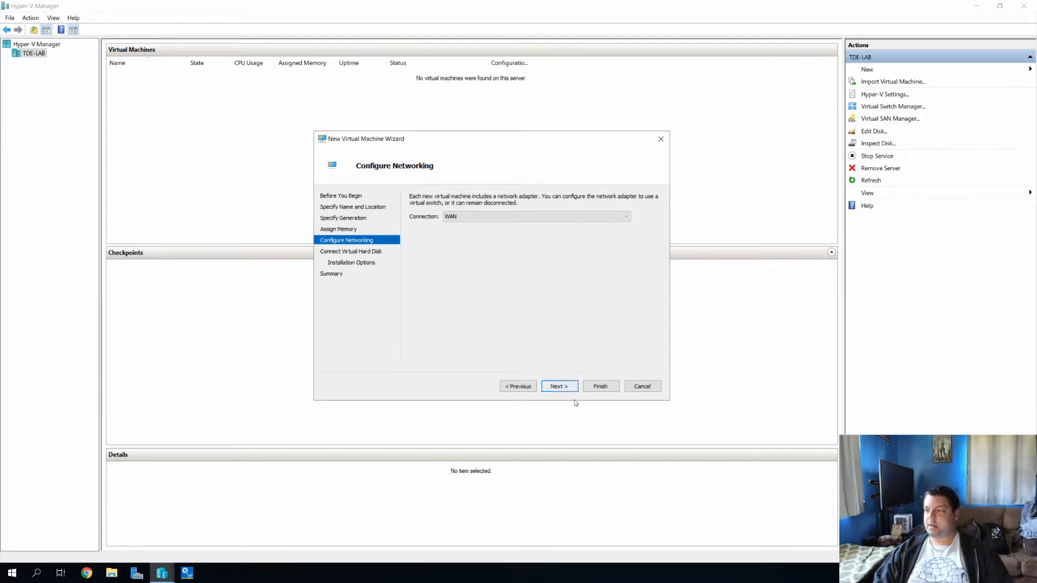
click(561, 386)
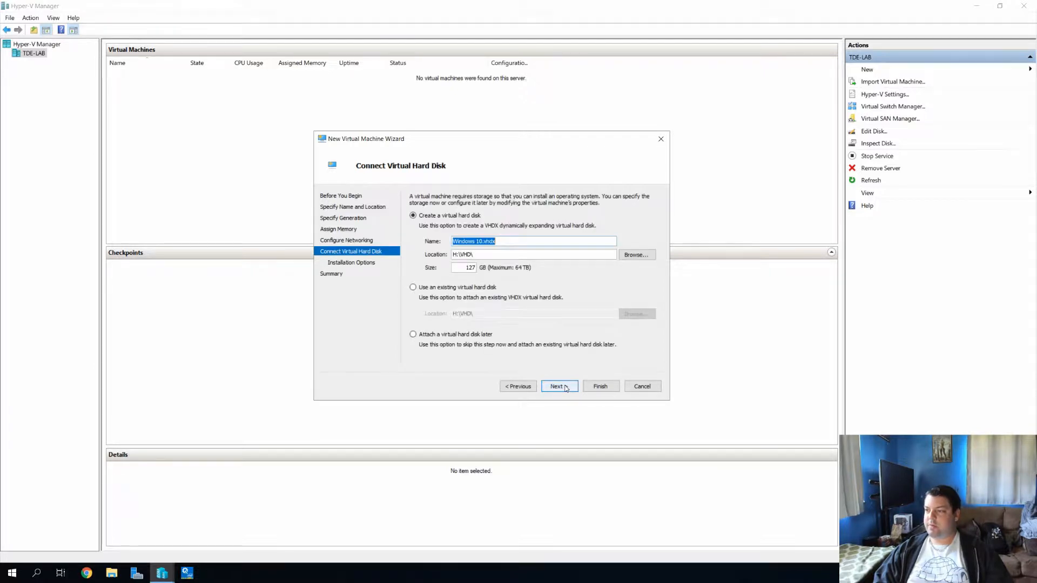
- Set the size of the new virtual hard disk Windows 10.vhdx to 20 GB
click(464, 268)
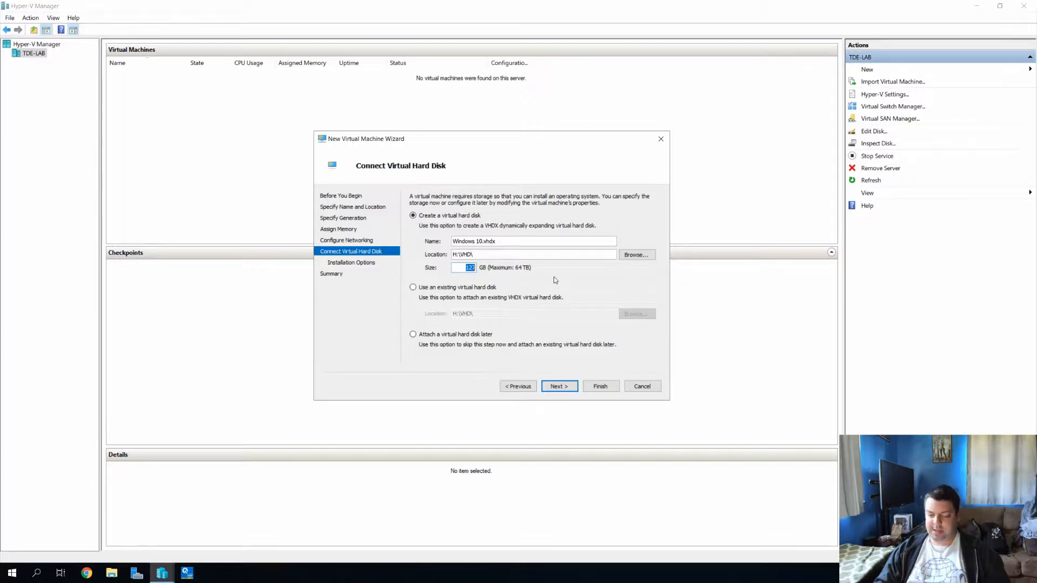
text(20)
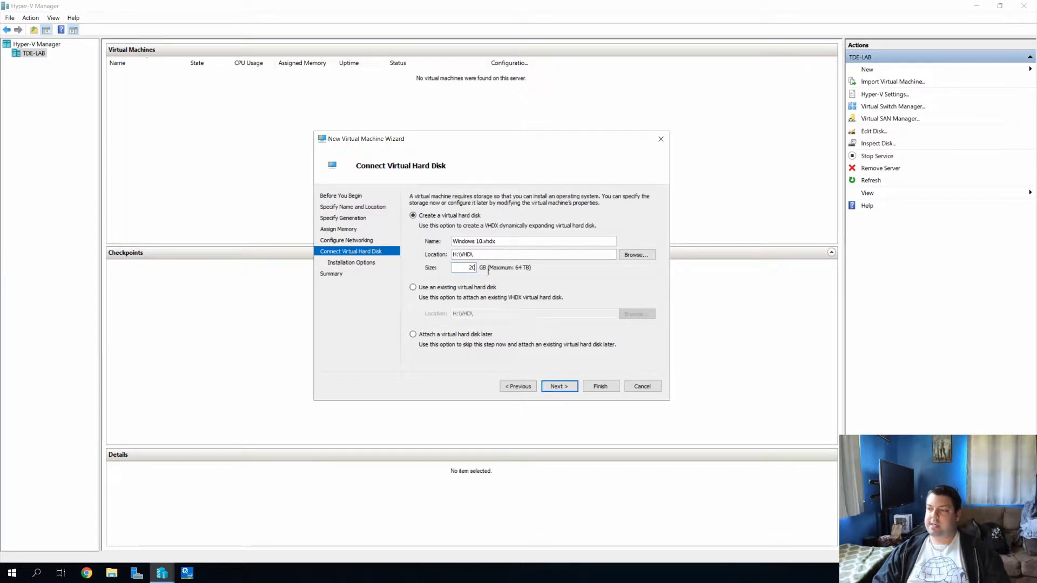
click(553, 386)
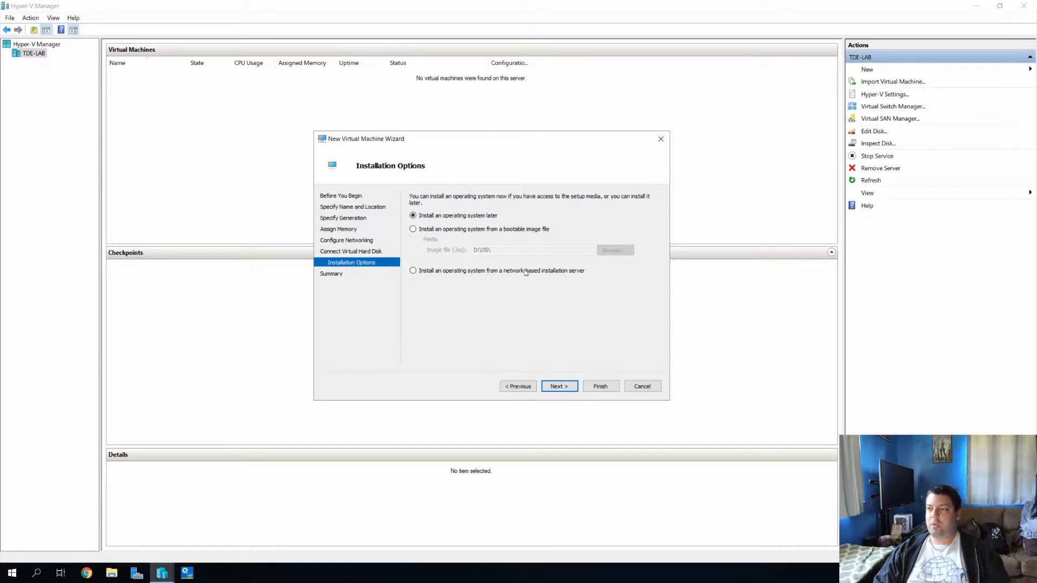
- Choose to install the operating system from a network-based installation server and finish creating the virtual machine
click(462, 231)
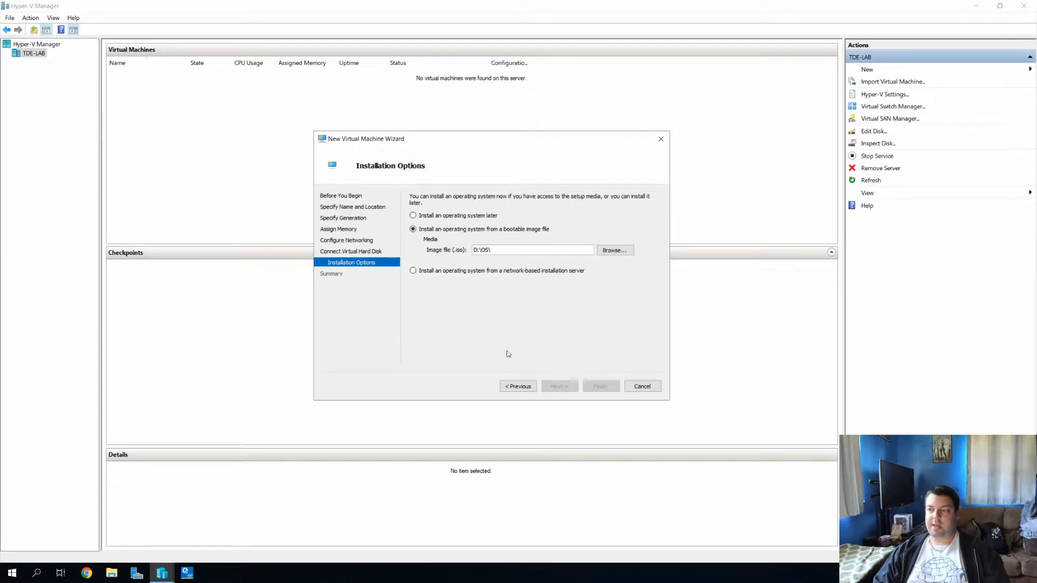
click(420, 272)
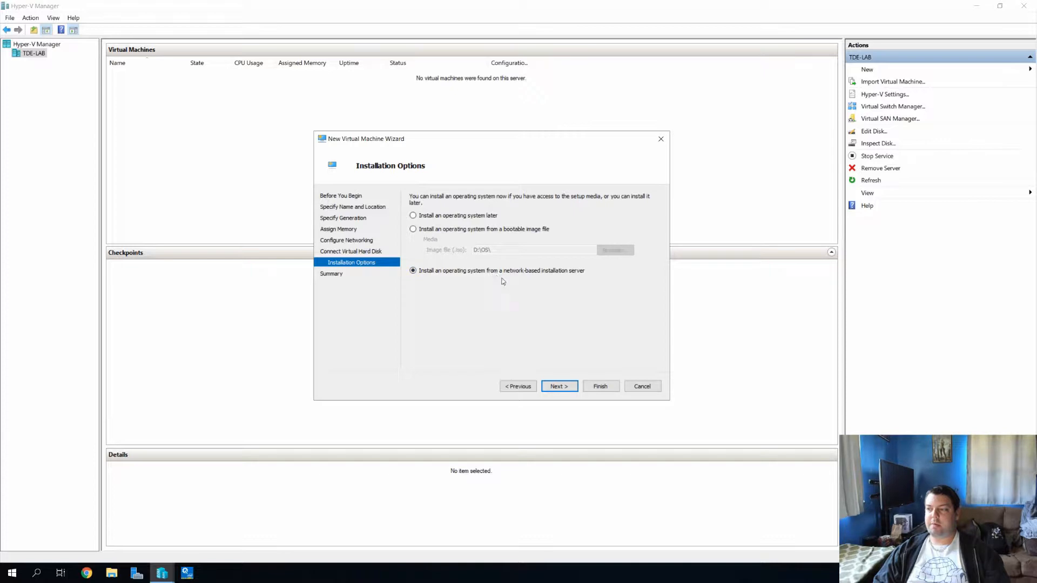
click(570, 387)
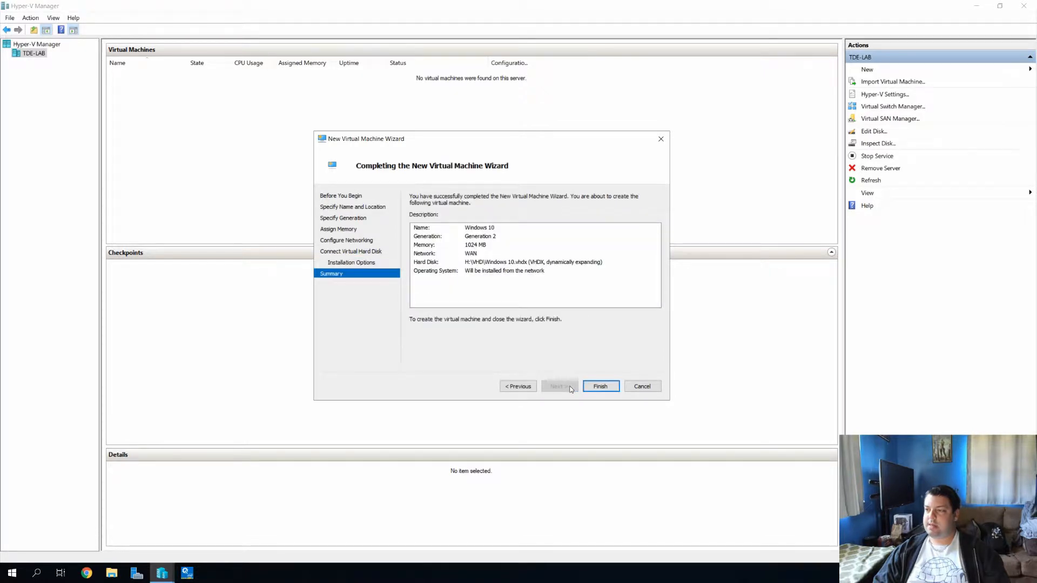
click(615, 389)
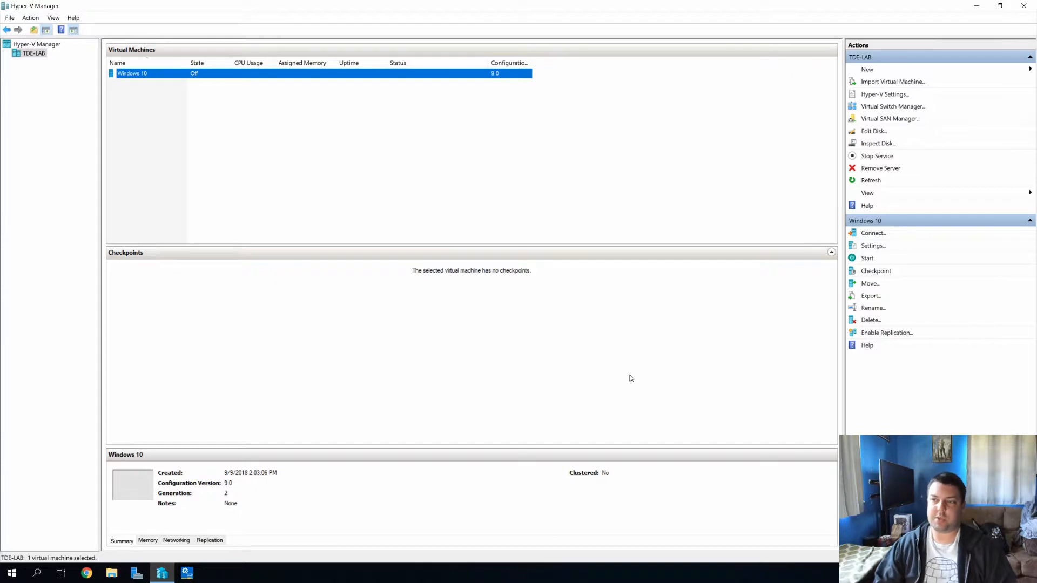
- Open the settings of the Windows 10 virtual machine and examine its addable hardware devices and firmware boot order
right_click(164, 74)
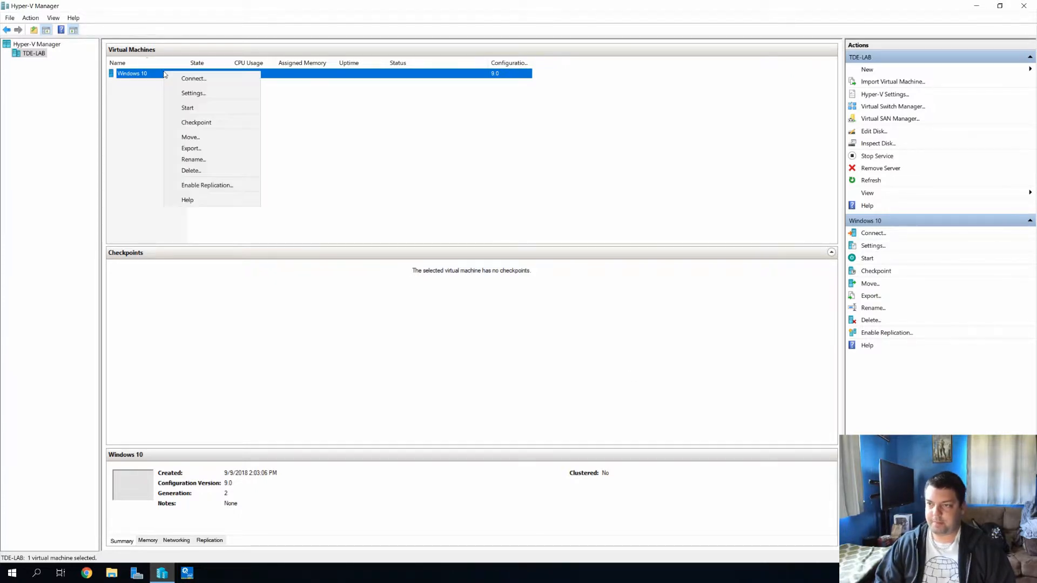
click(222, 94)
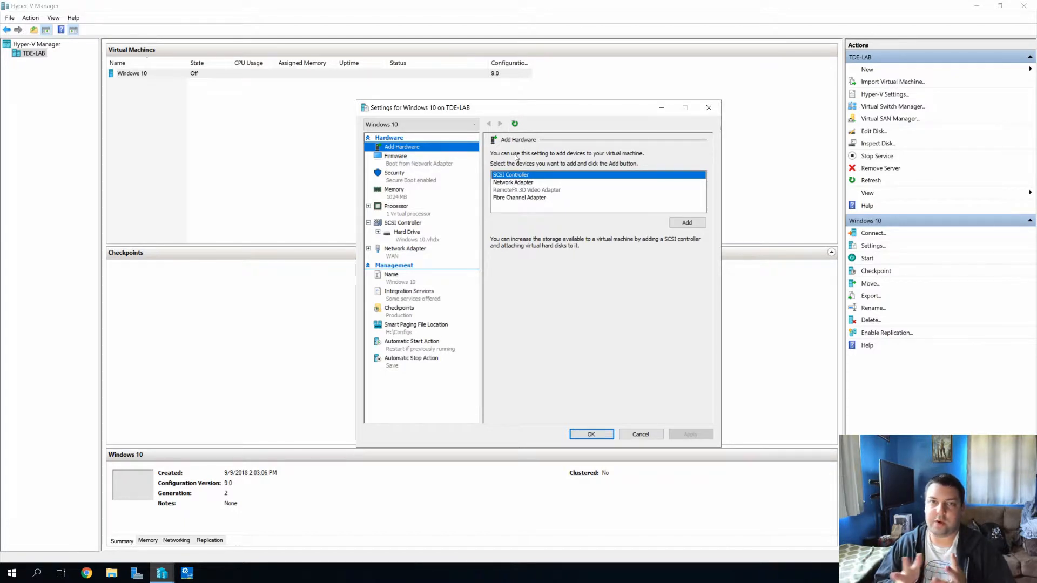
click(512, 183)
click(505, 175)
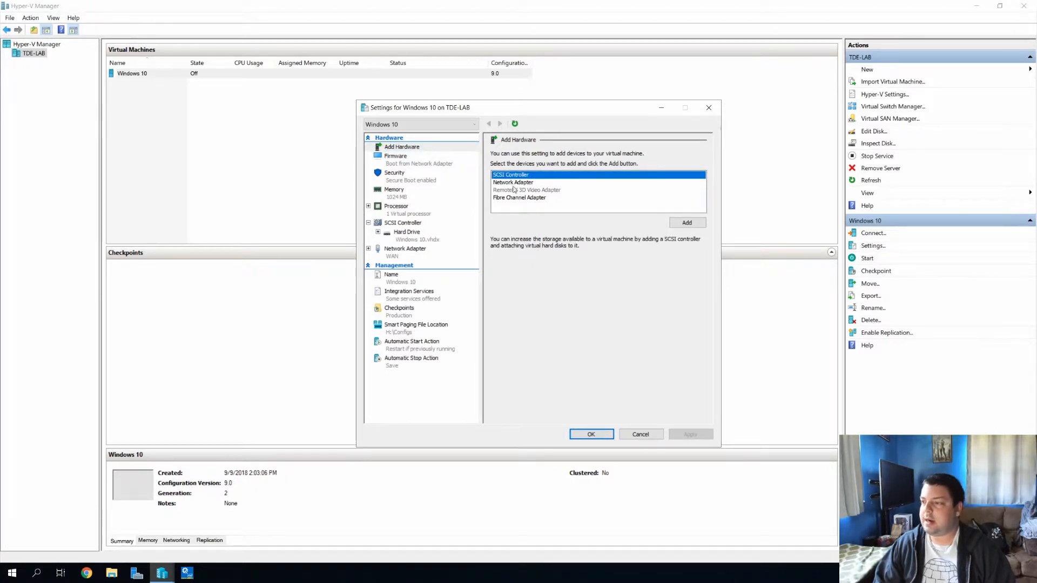
click(416, 164)
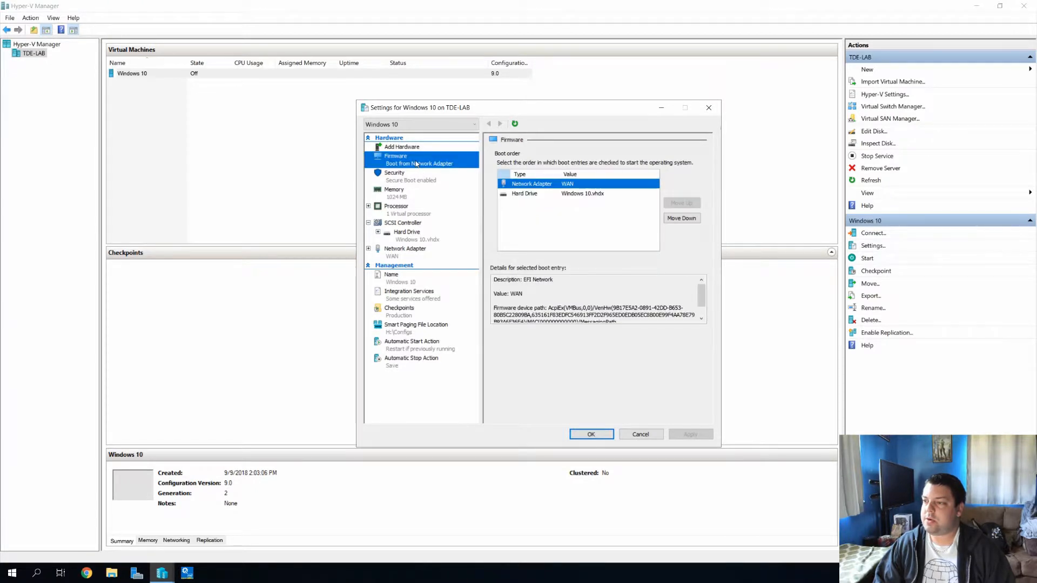
click(544, 194)
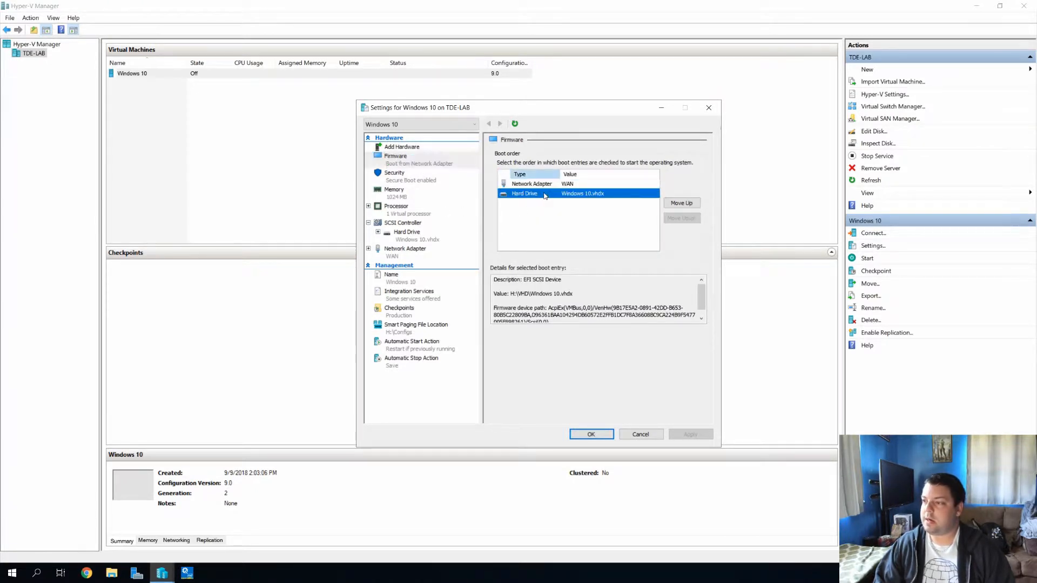
click(586, 184)
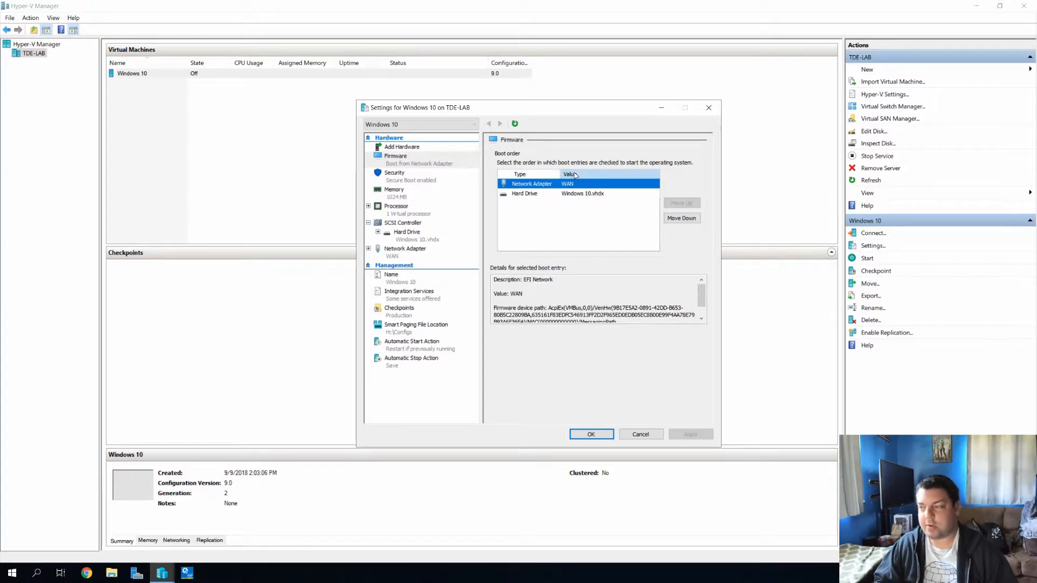
- Review the virtual machine's security settings and the available Secure Boot templates, keeping Microsoft Windows selected
click(410, 177)
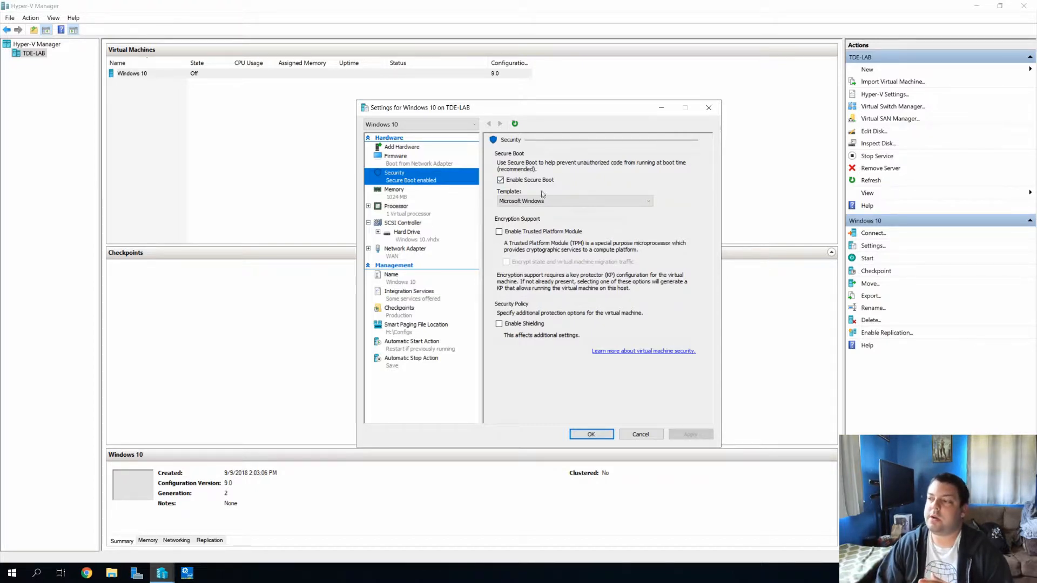
click(556, 202)
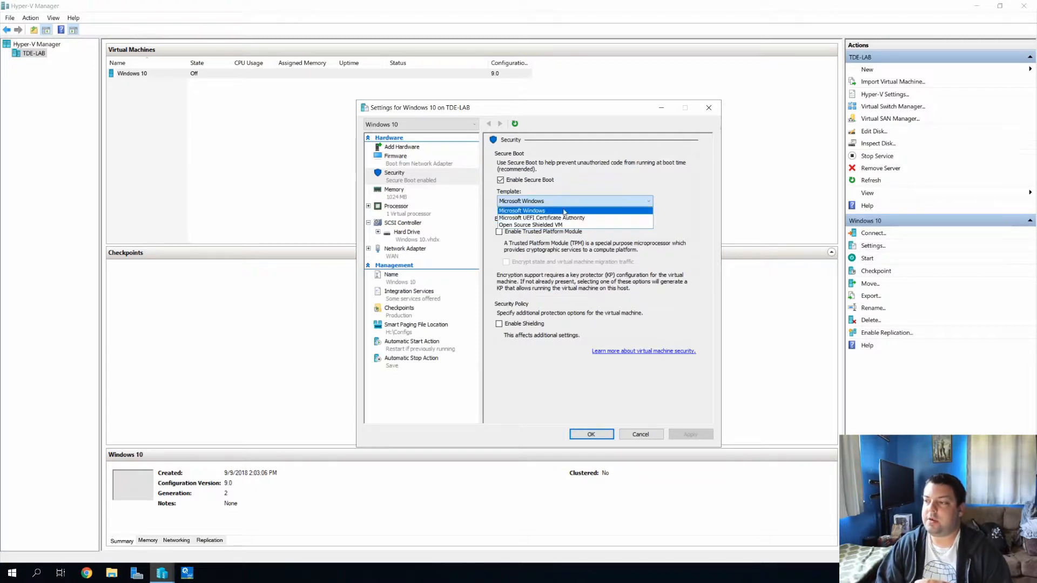
click(564, 212)
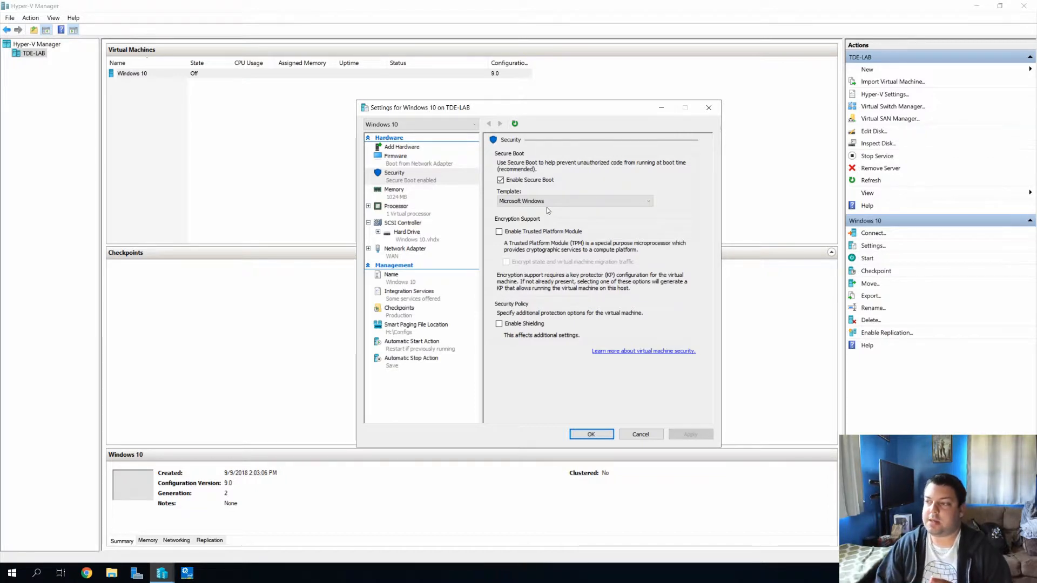
click(517, 203)
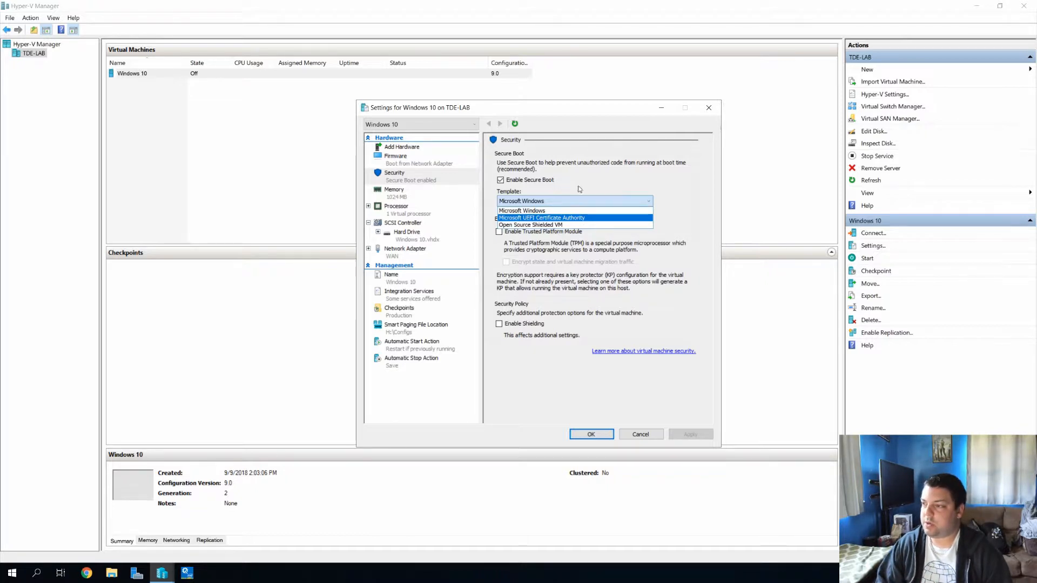
click(608, 190)
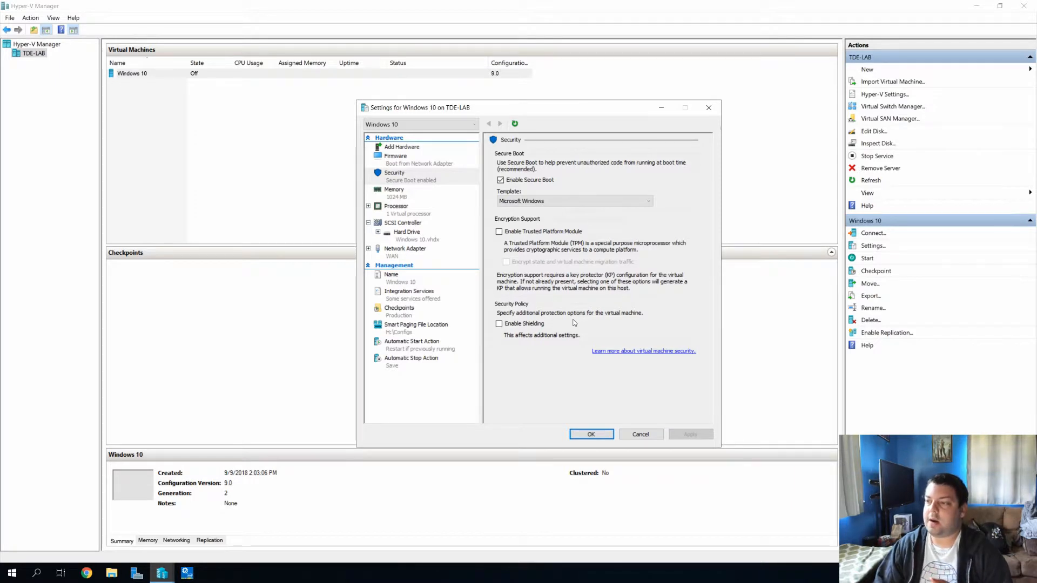
- Examine the virtual machine's memory settings, including the minimum and maximum RAM for Dynamic Memory
click(417, 194)
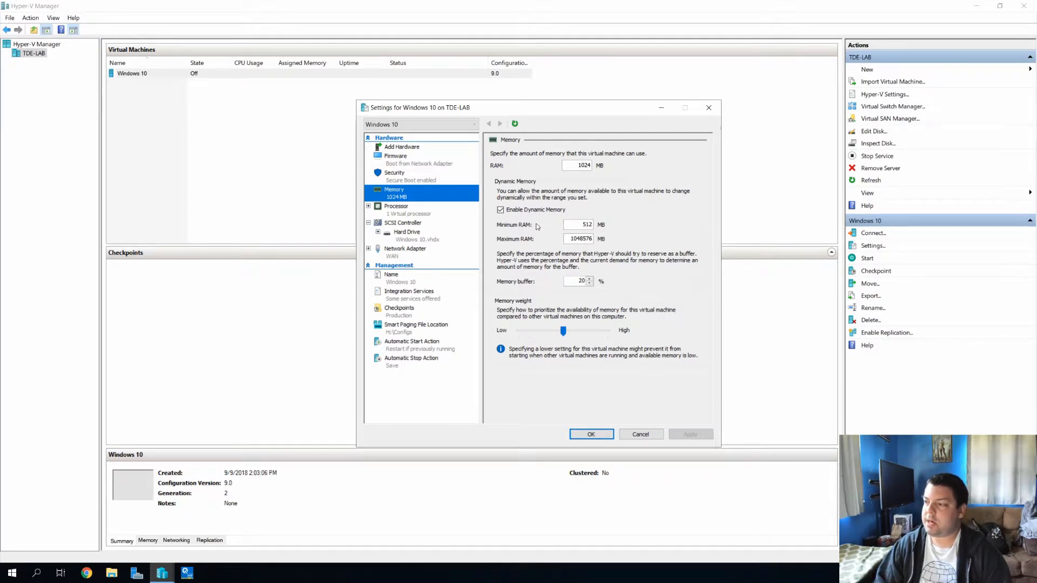
double_click(585, 225)
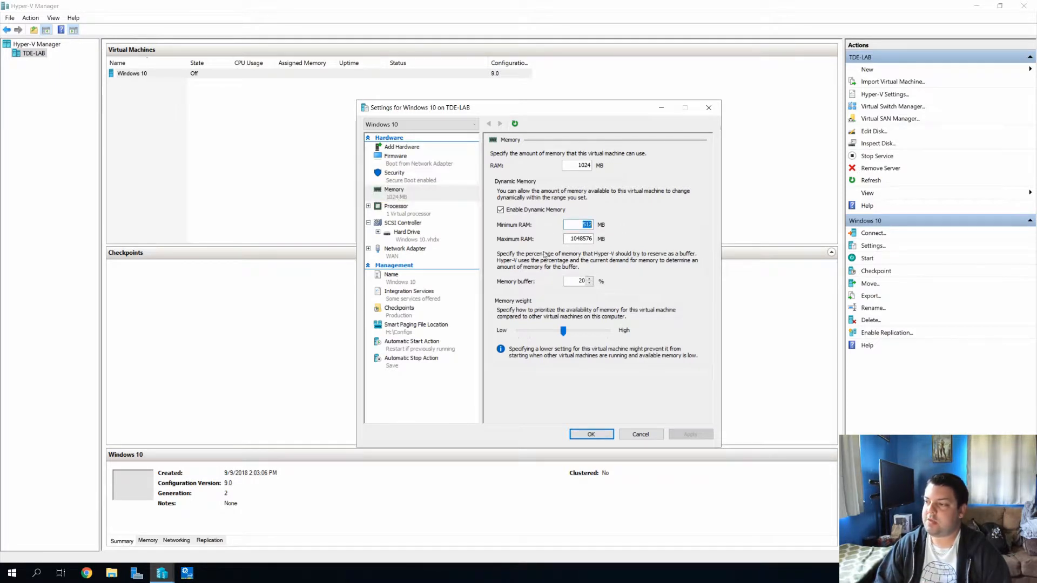
double_click(578, 239)
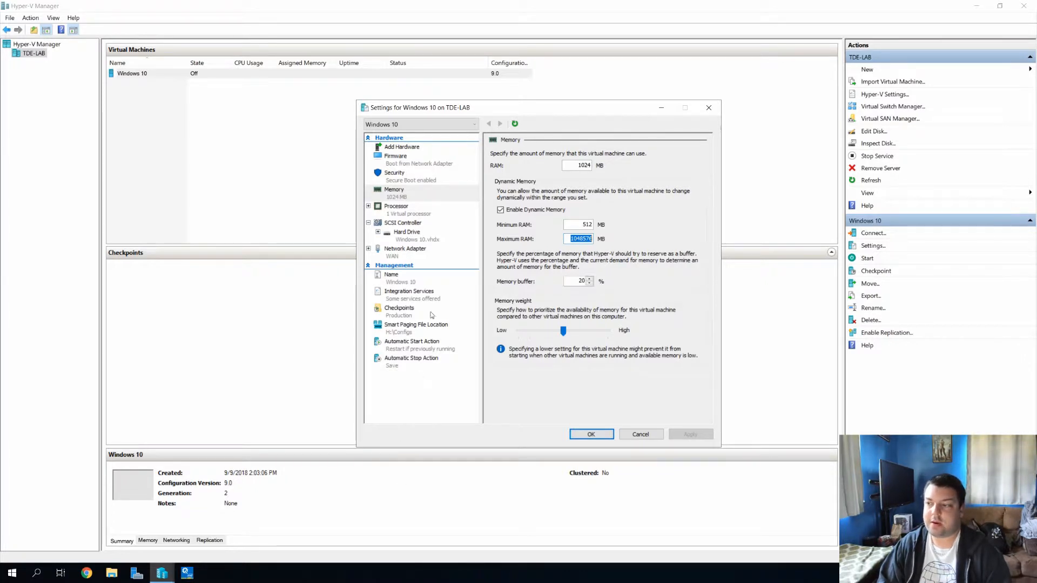
- Review the processor compatibility option and set the number of virtual processors to 2
click(407, 215)
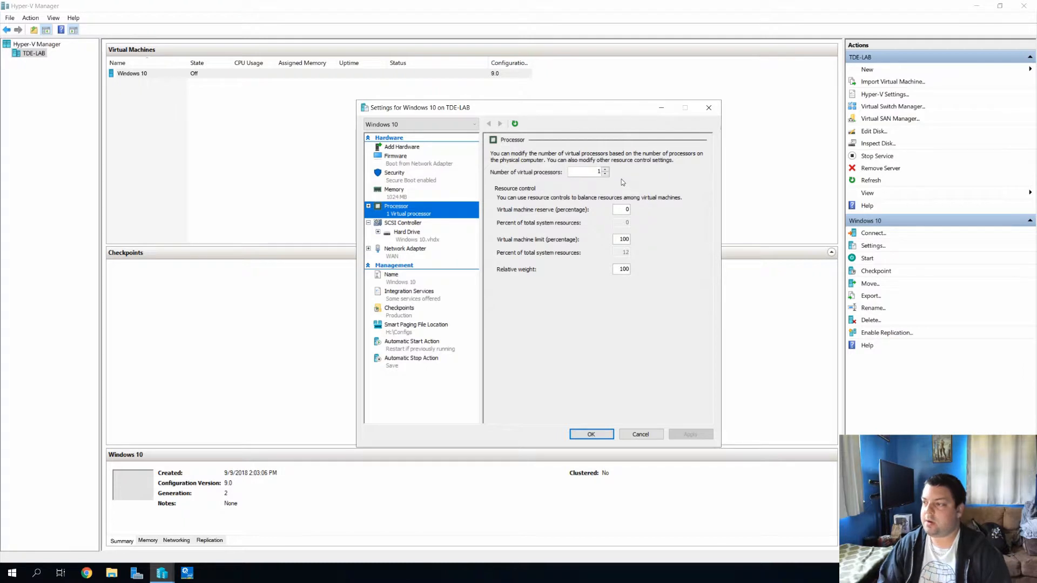
click(369, 206)
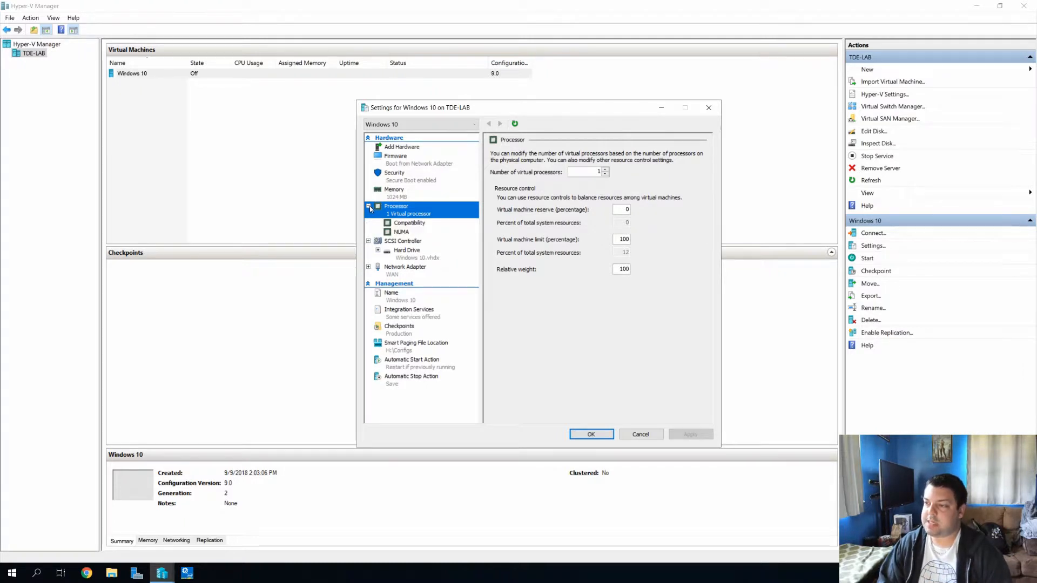
click(409, 222)
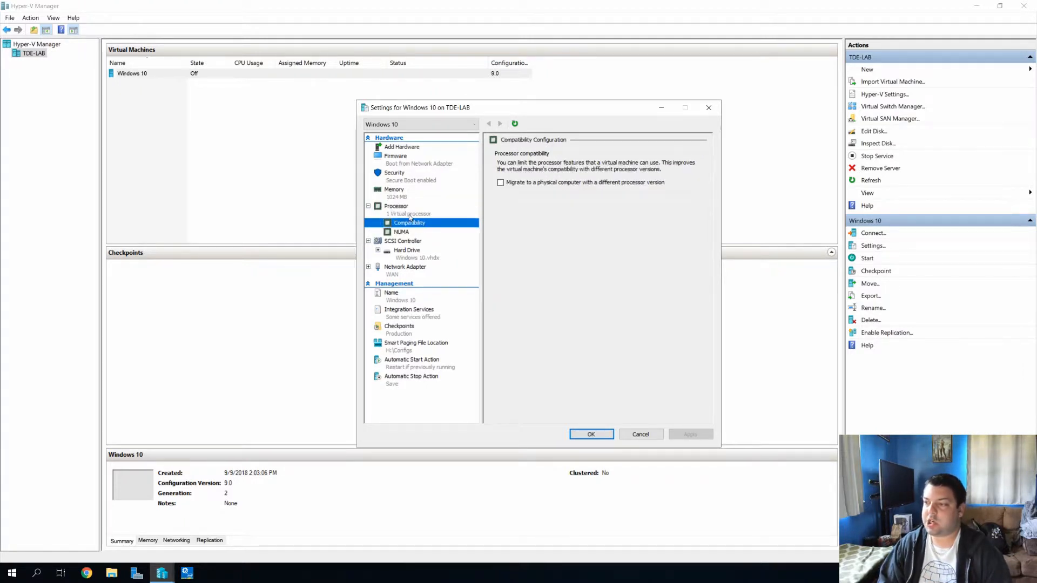
click(408, 216)
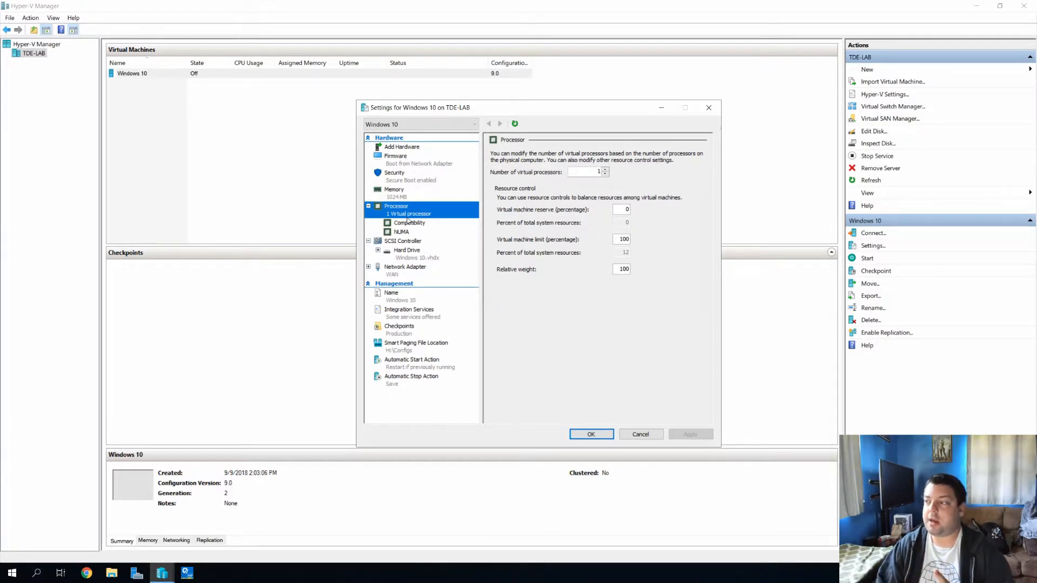
click(605, 170)
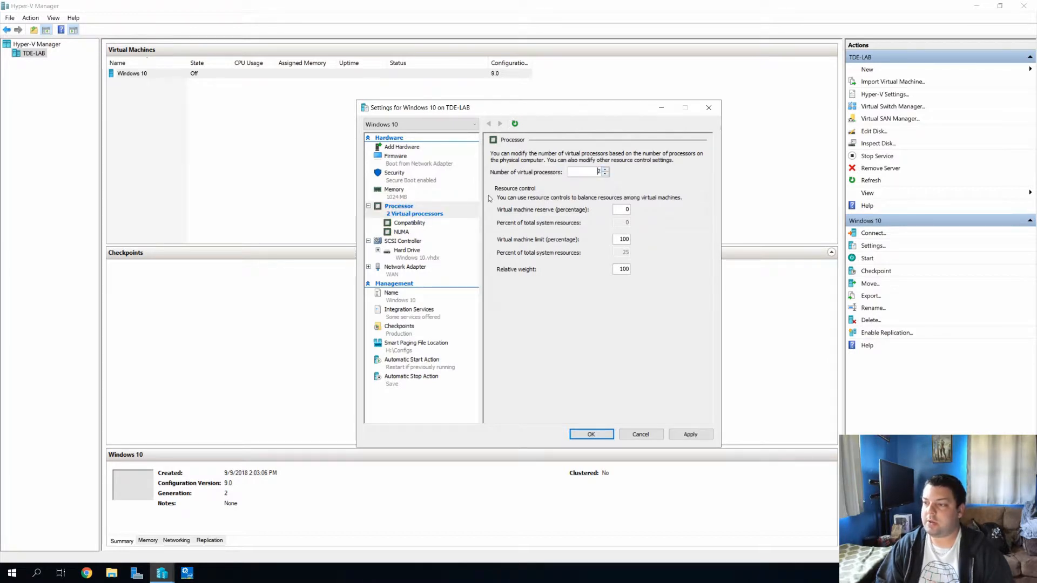
click(368, 206)
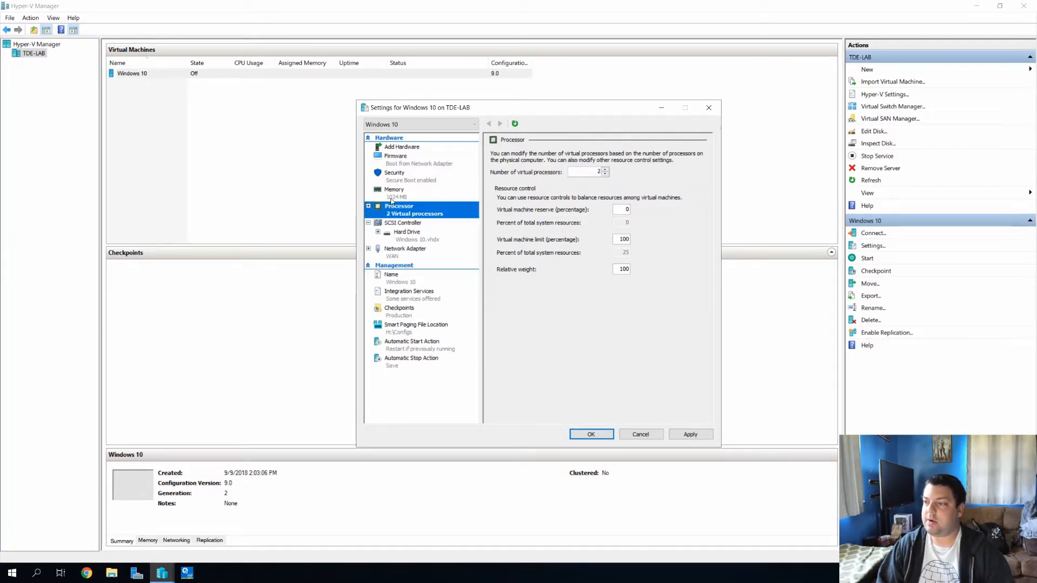
- Set the virtual machine's RAM and its Dynamic Memory minimum RAM both to 2048 MB
click(391, 201)
double_click(583, 166)
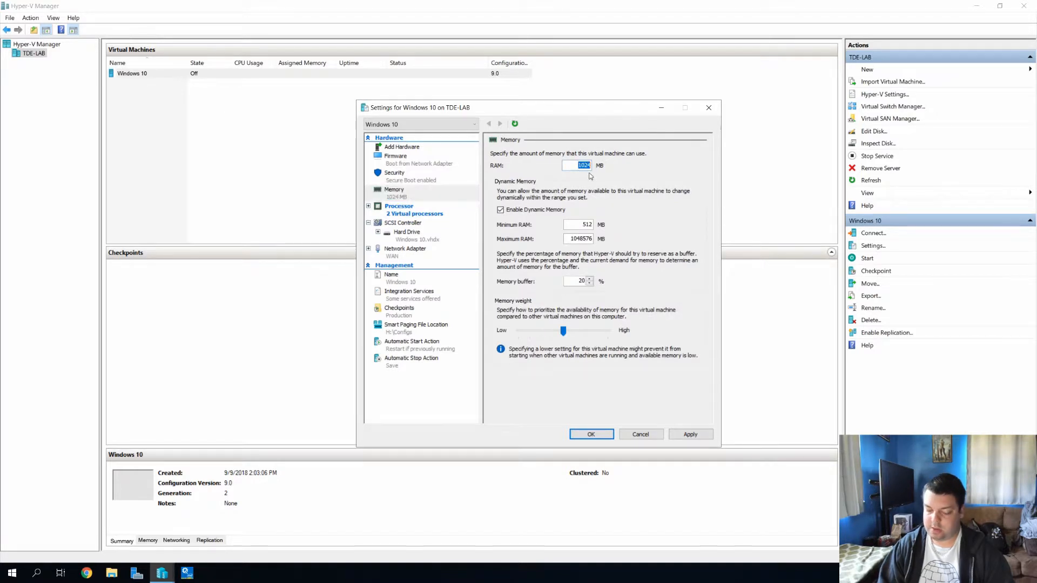
text(2048)
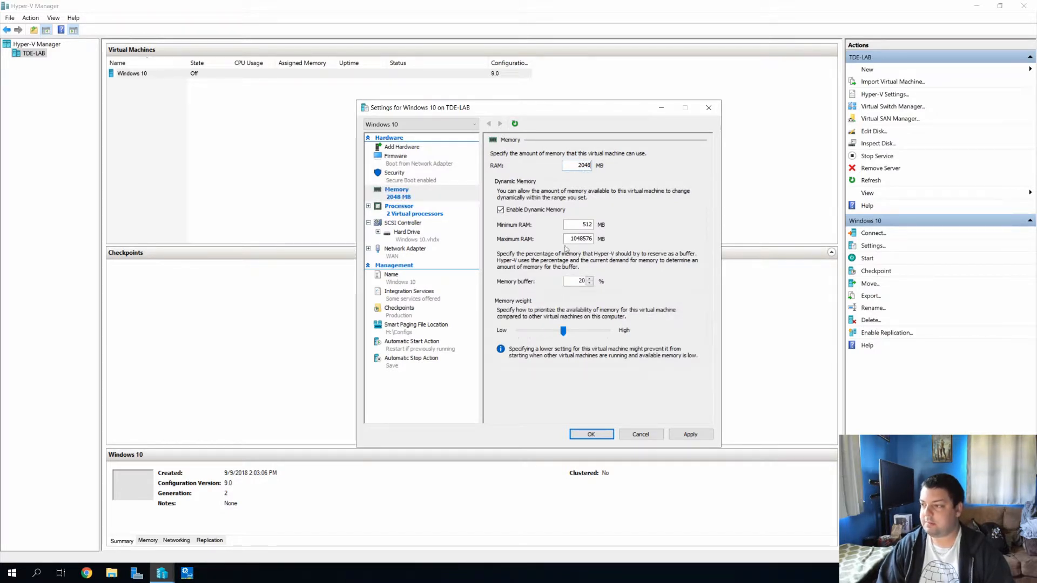
double_click(580, 224)
text(204)
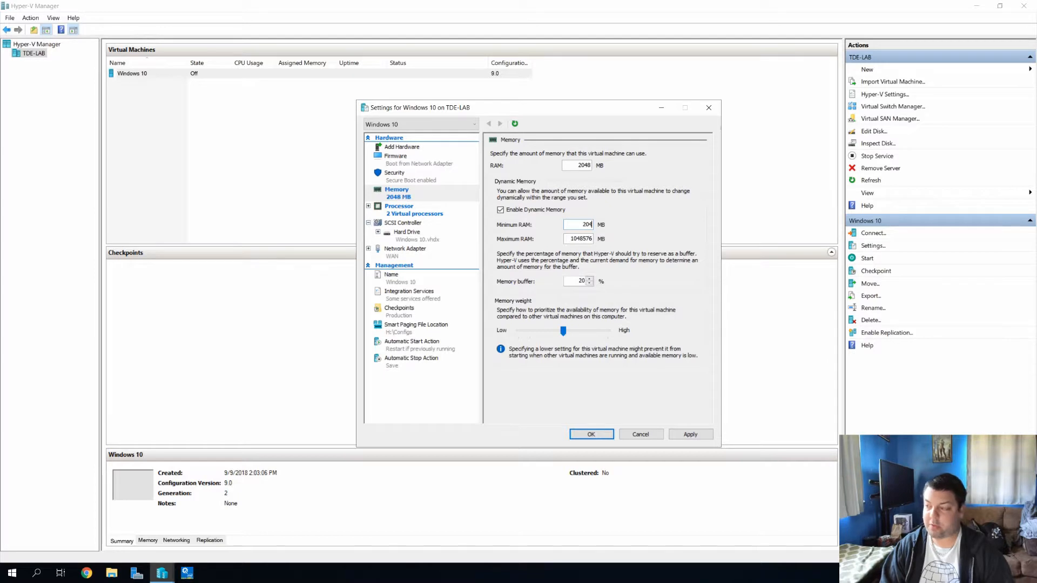
text(8)
- Look over the processor settings and the virtual machine's name and notes fields
click(393, 217)
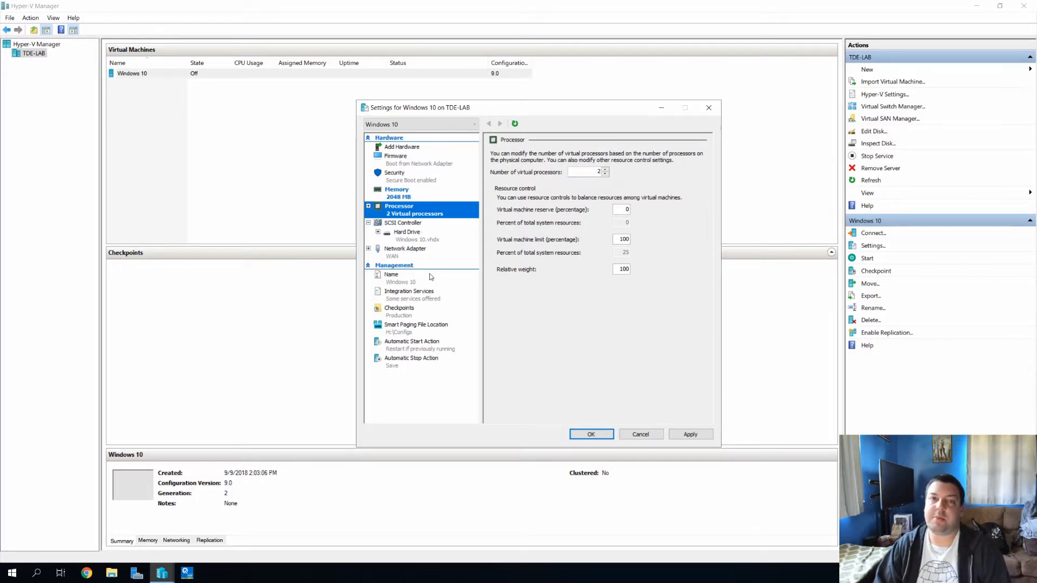
click(401, 282)
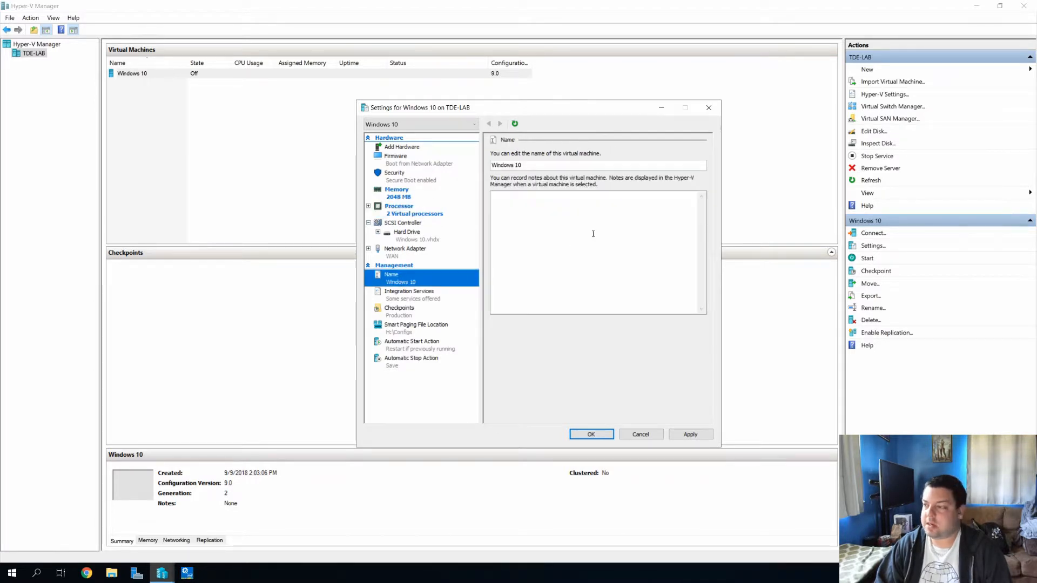
click(588, 236)
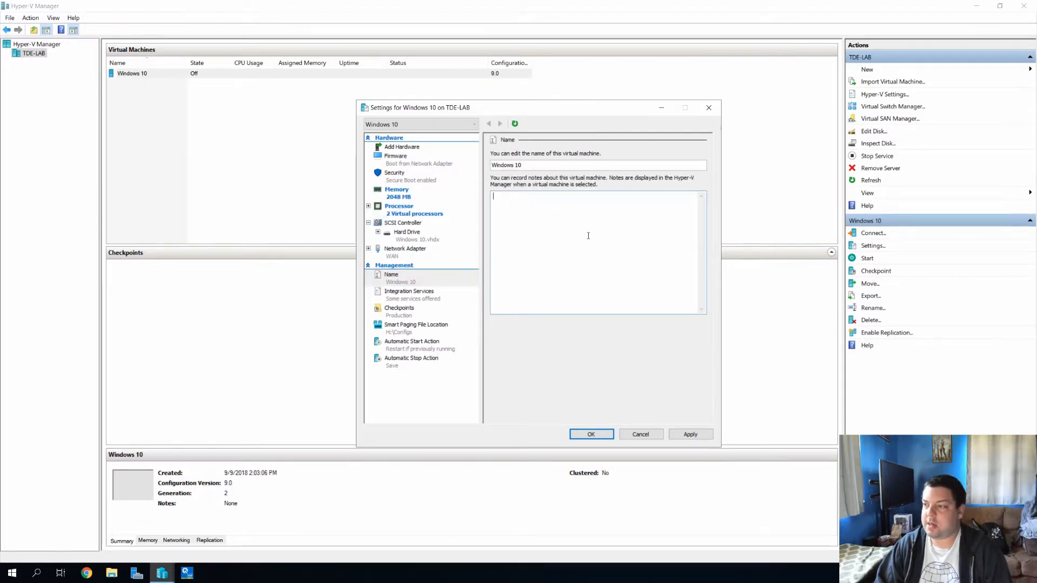
- Enable Guest services among the integration services and disable checkpoints for the virtual machine
click(411, 294)
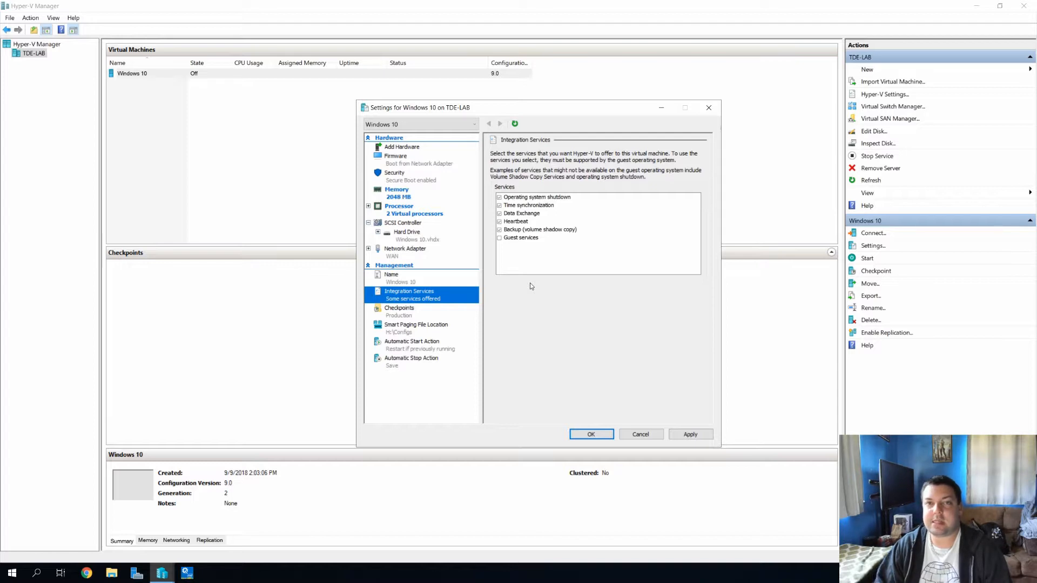
click(499, 238)
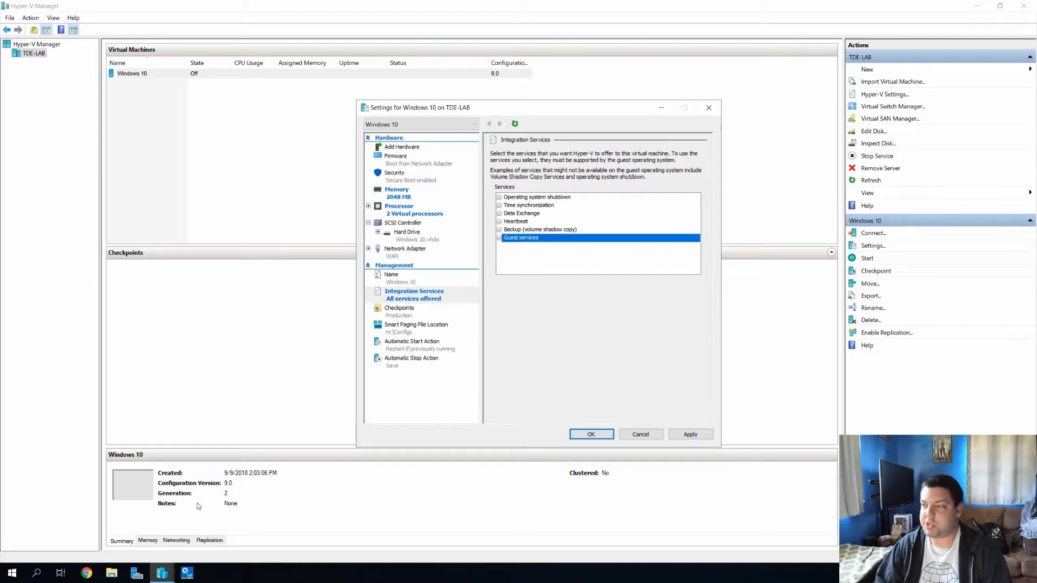
click(398, 311)
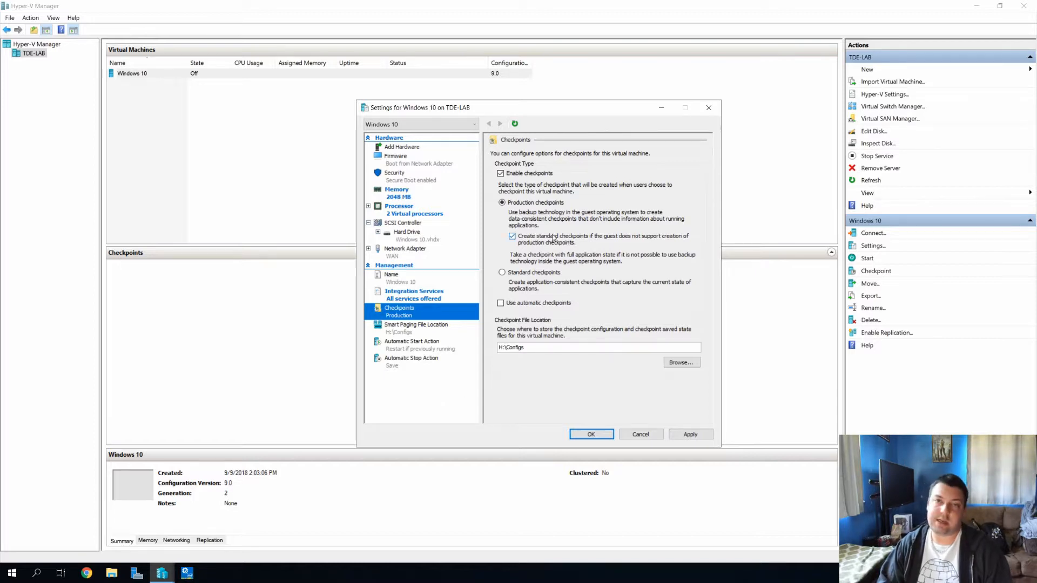
click(517, 174)
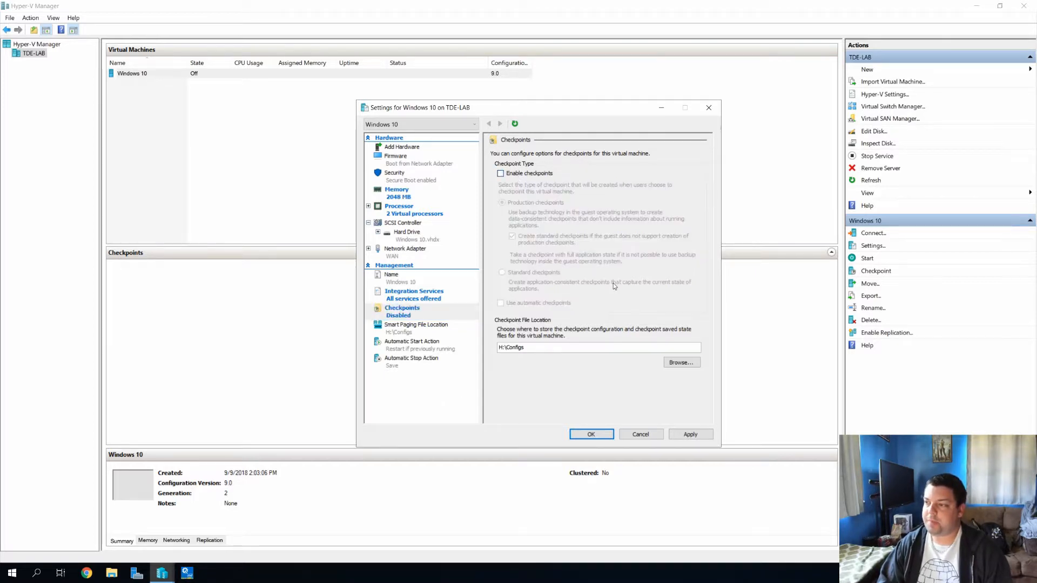
- Check the Smart Paging file location and set the automatic start action to Nothing
click(416, 326)
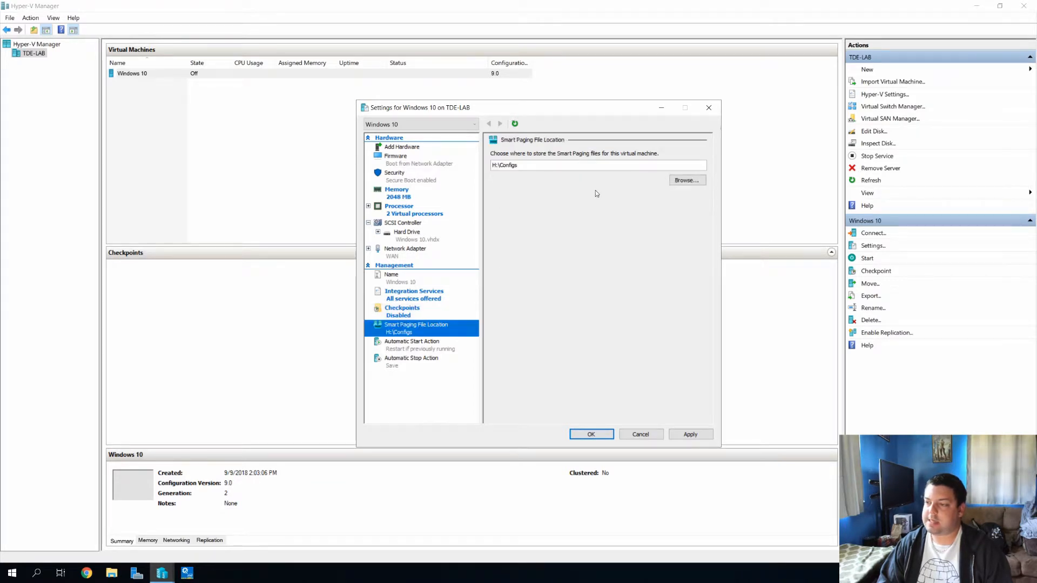
click(415, 346)
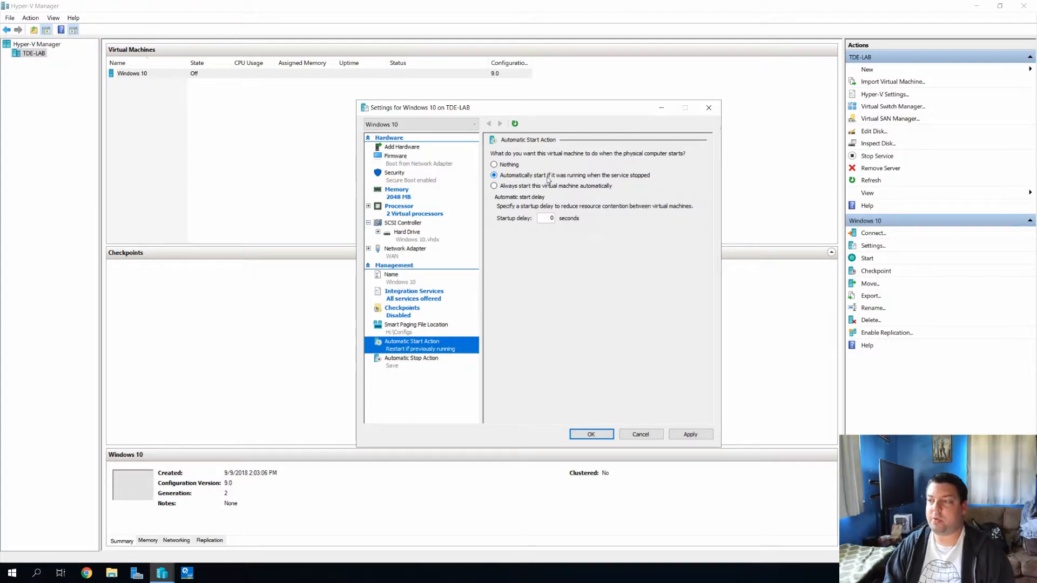
click(516, 165)
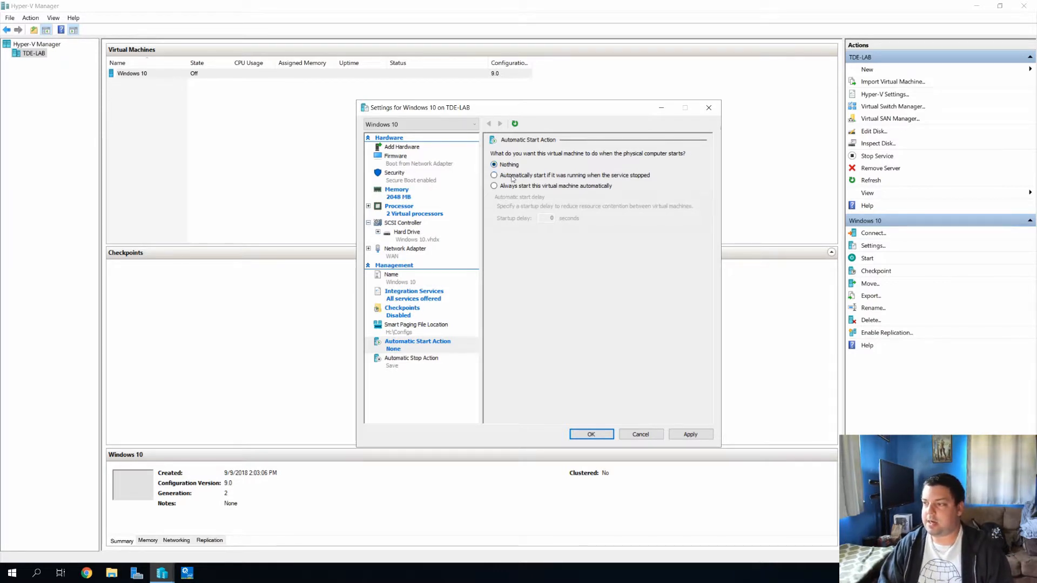
- Try the automatic start if previously running option with a startup delay of 30 seconds, and return to Nothing
click(510, 175)
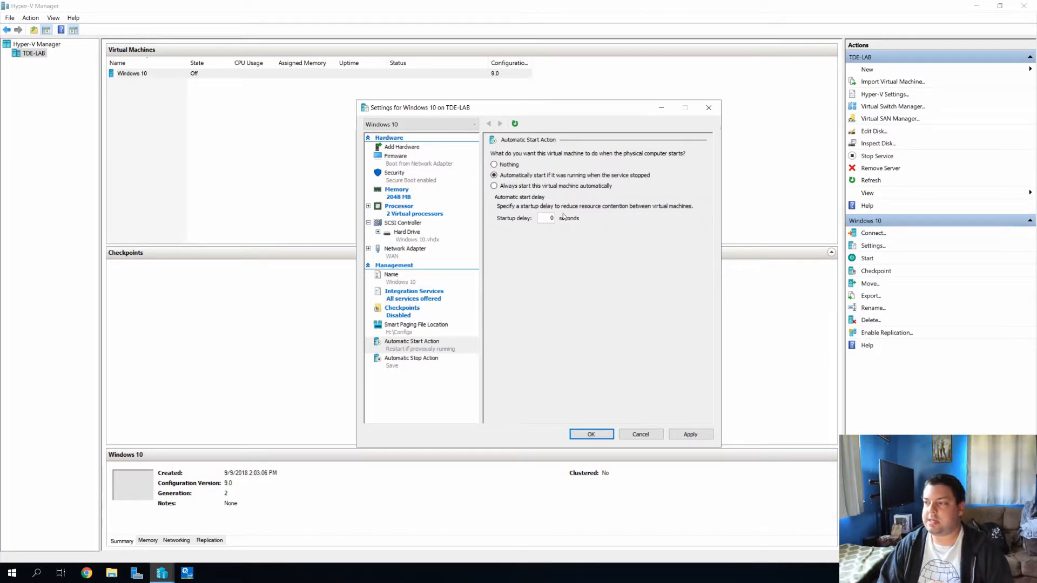
double_click(550, 217)
text(30)
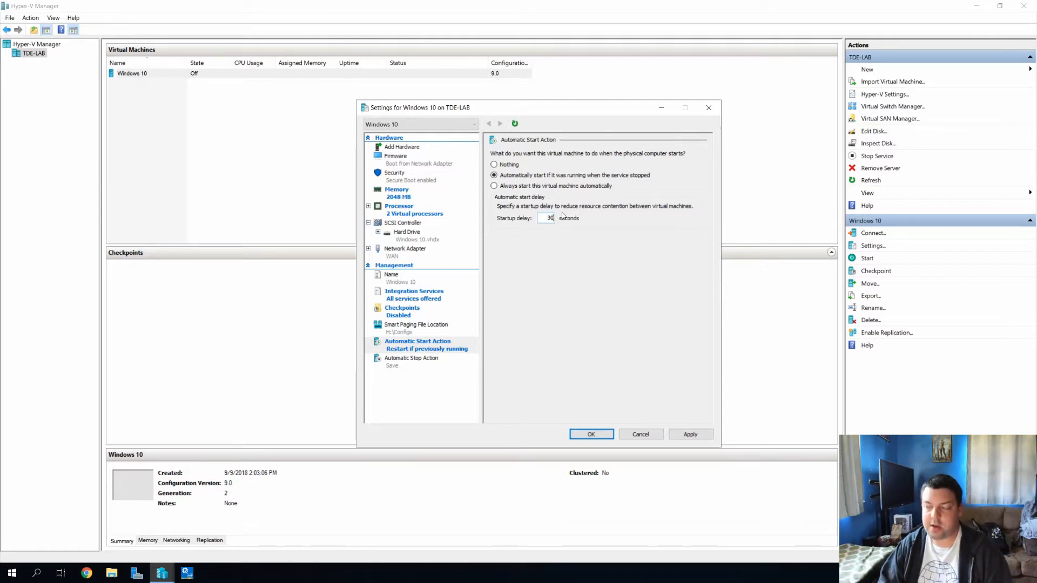
click(495, 164)
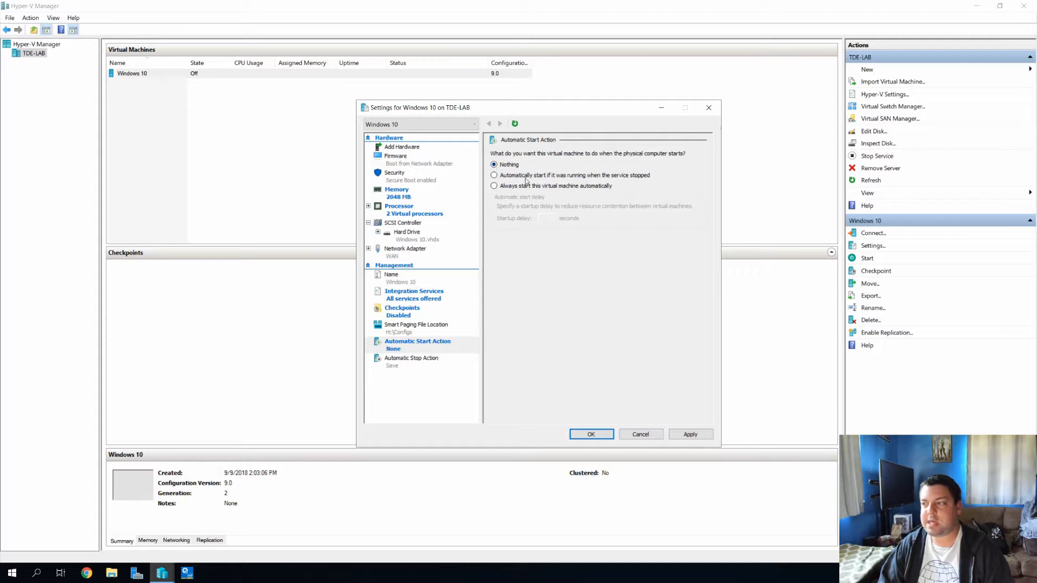
- Set the automatic stop action to shut down the guest operating system, apply all changes and close the settings
click(407, 367)
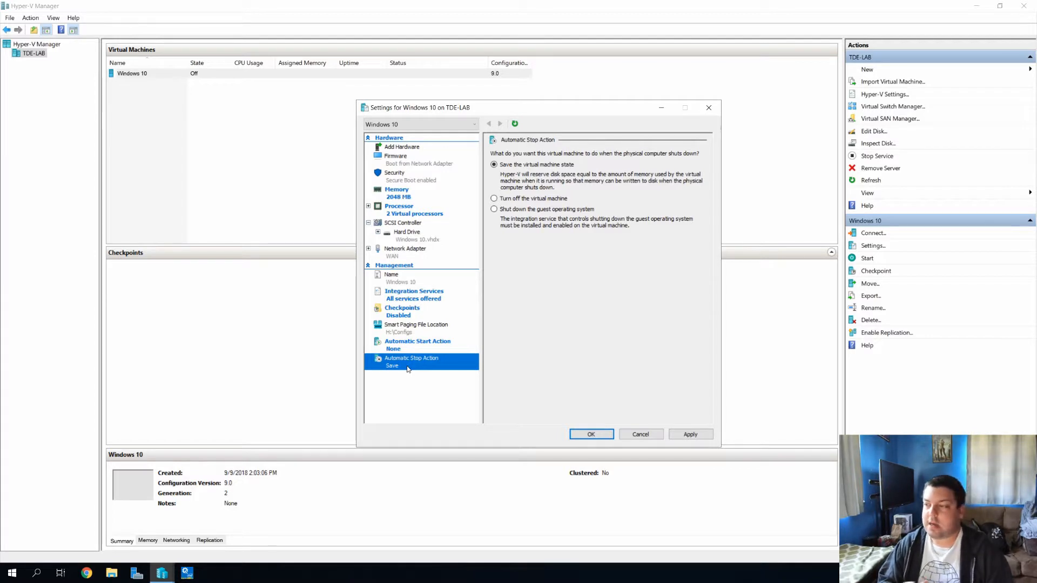
click(520, 209)
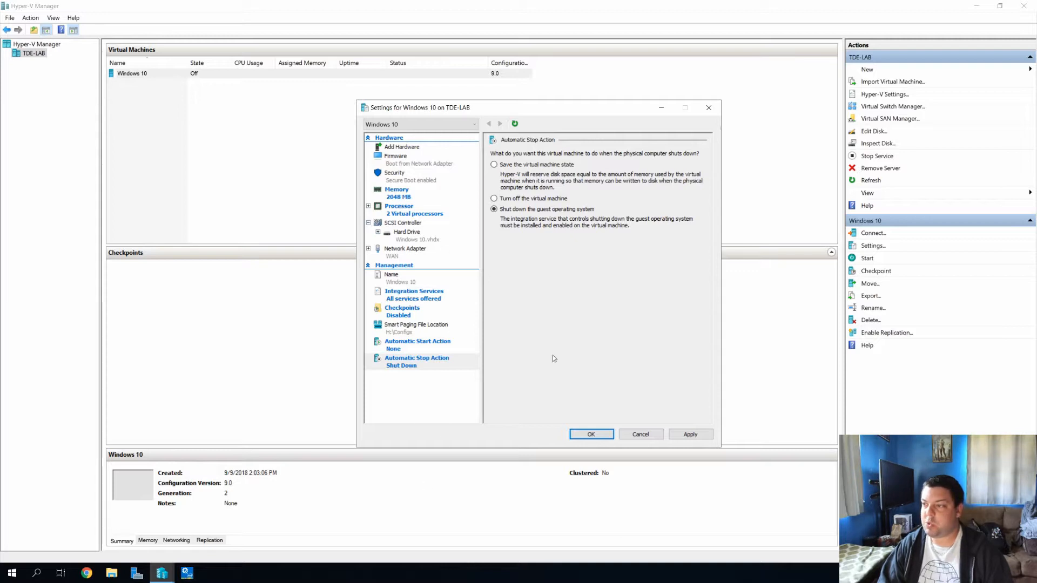
click(695, 439)
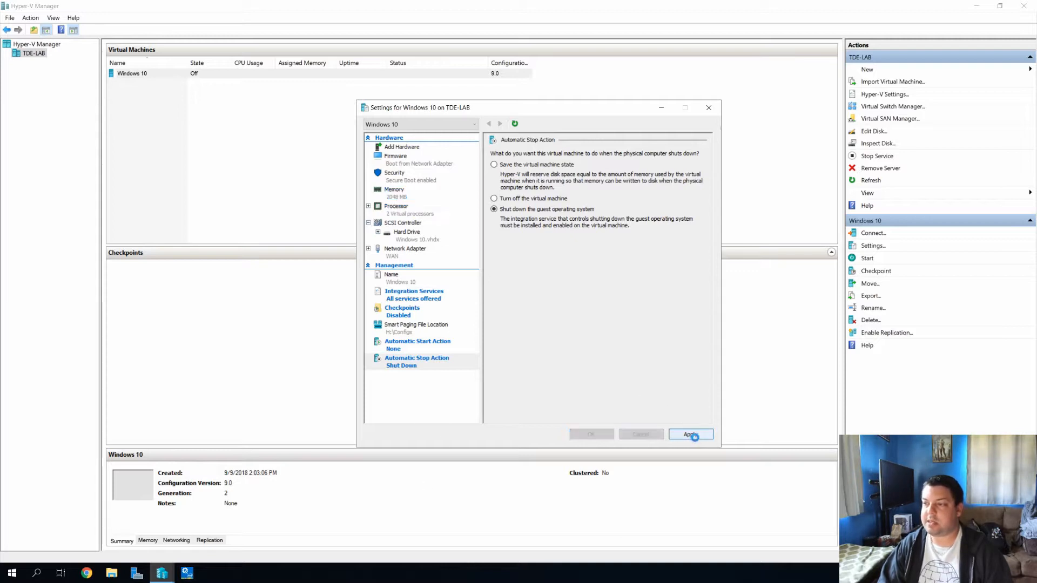
key(Return)
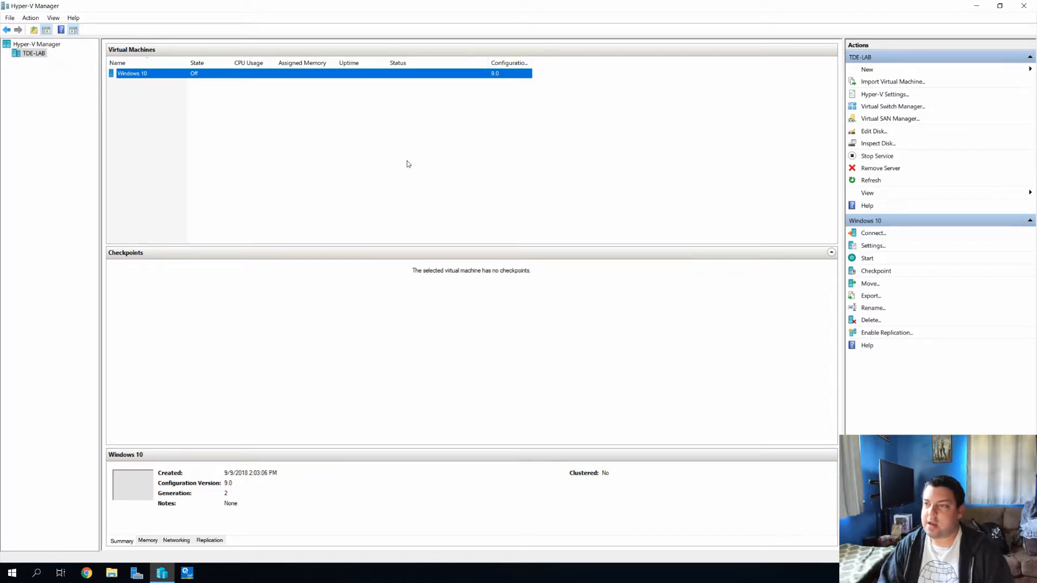
- Connect to the Windows 10 virtual machine and start it from its connection window
right_click(152, 78)
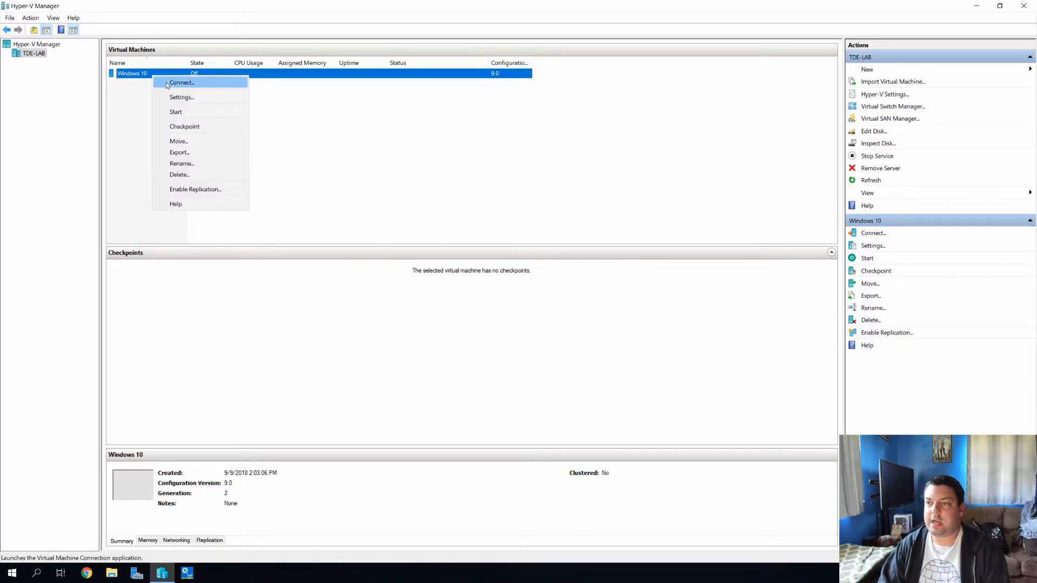
click(167, 82)
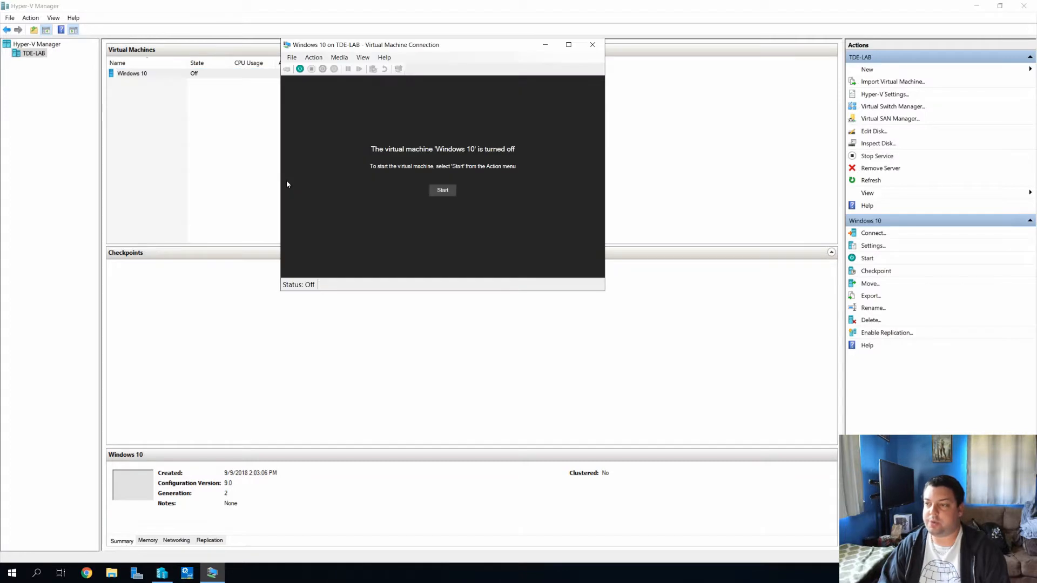
drag(392, 49, 369, 93)
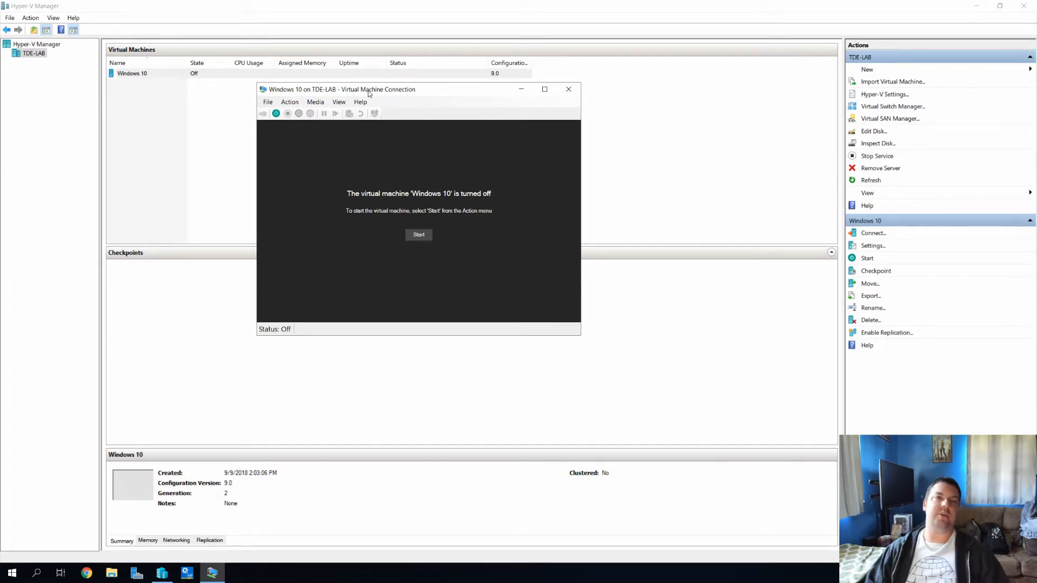
click(417, 235)
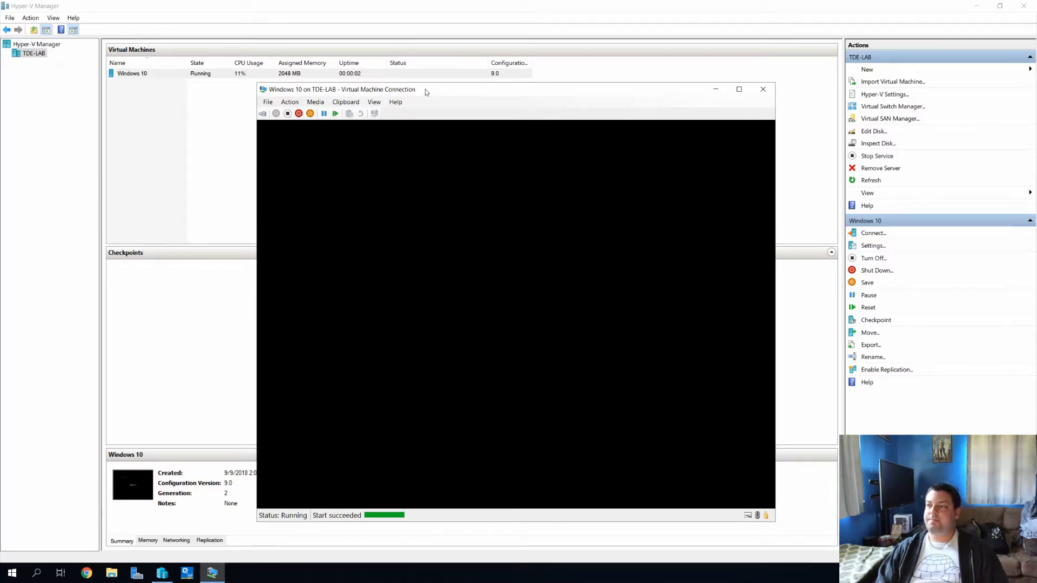
- Stop the automatic countdown in Windows Boot Manager with Windows Install (UEFI) highlighted
drag(435, 93, 420, 89)
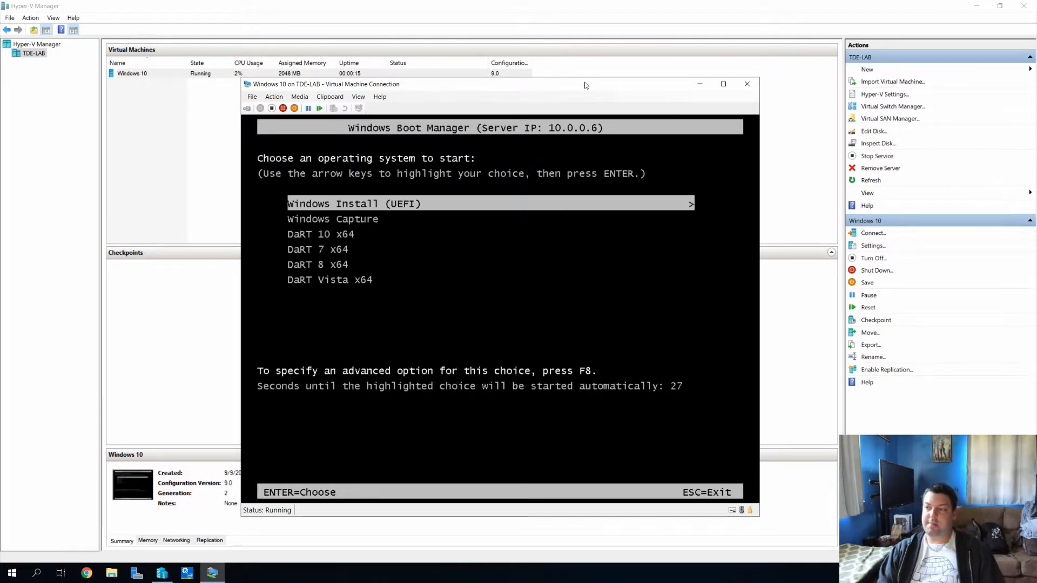
key(Down)
key(Up)
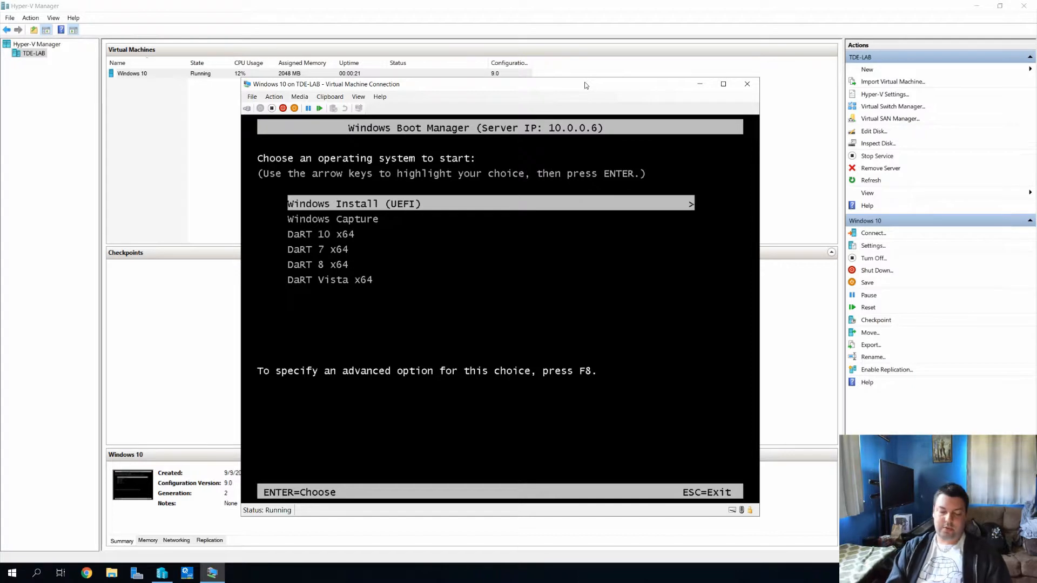
- Boot Windows Install (UEFI) and accept the English (United States) locale with the US keyboard
key(Return)
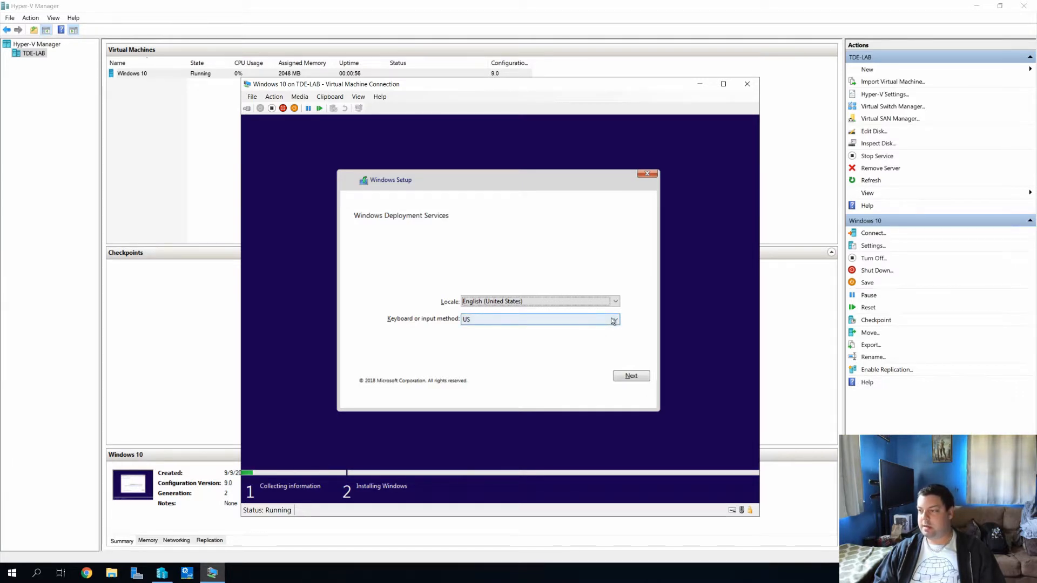
click(629, 376)
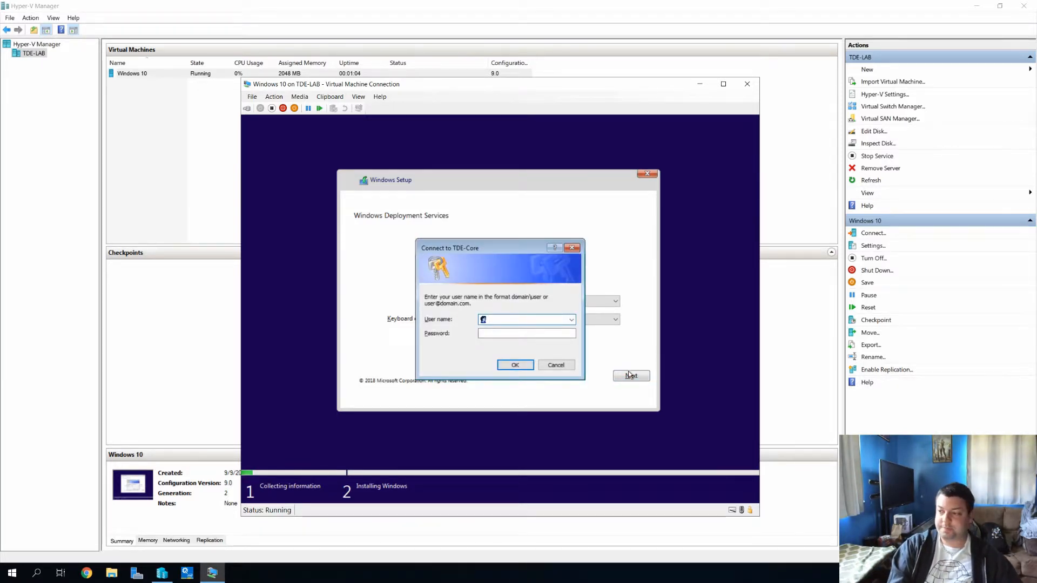
- Sign in to the TDE-Core deployment server as tde-core\Administrator with the account password
click(500, 319)
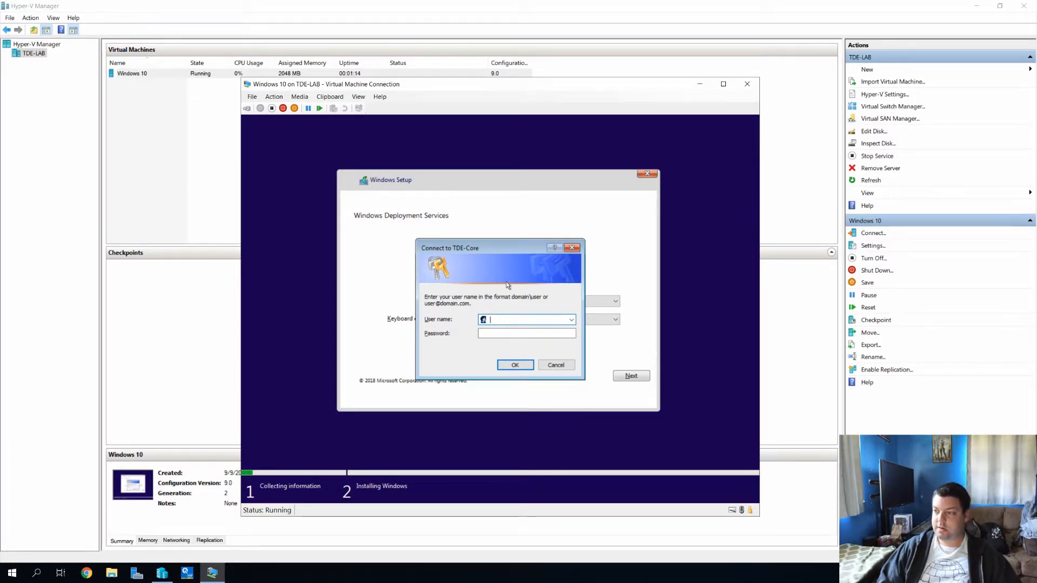
drag(470, 84, 447, 65)
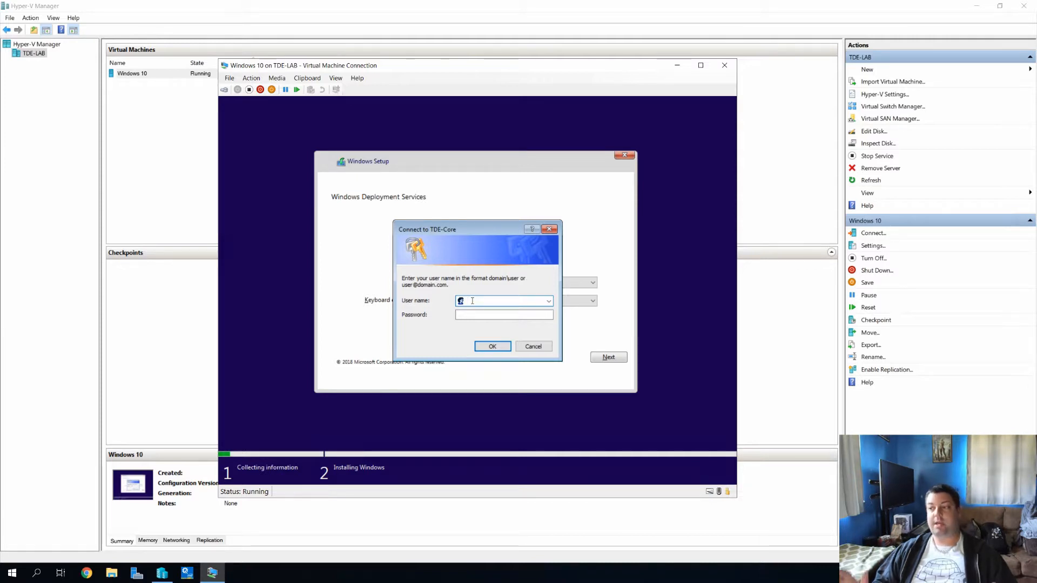
text(tde)
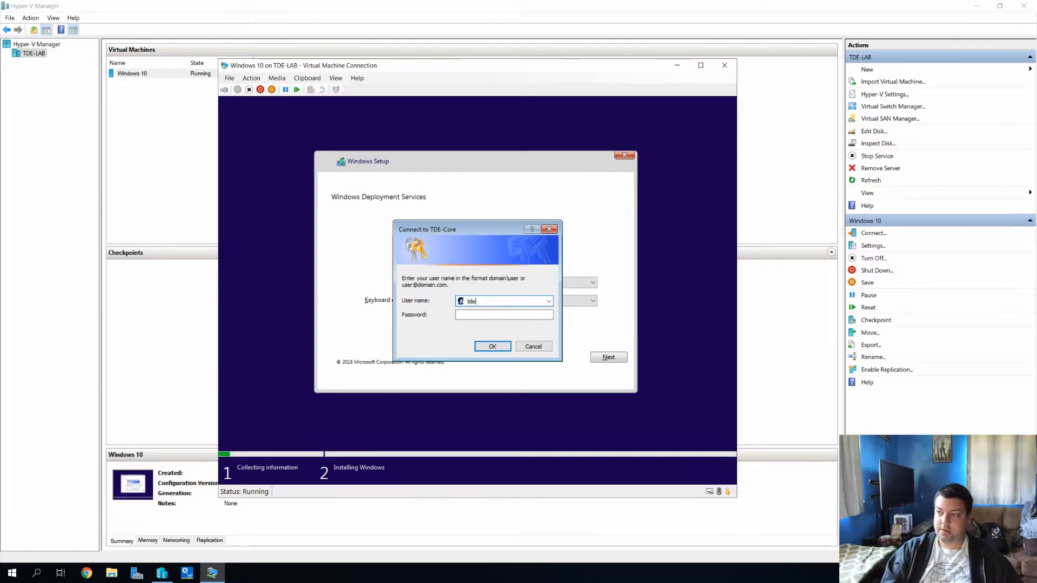
text(-core)
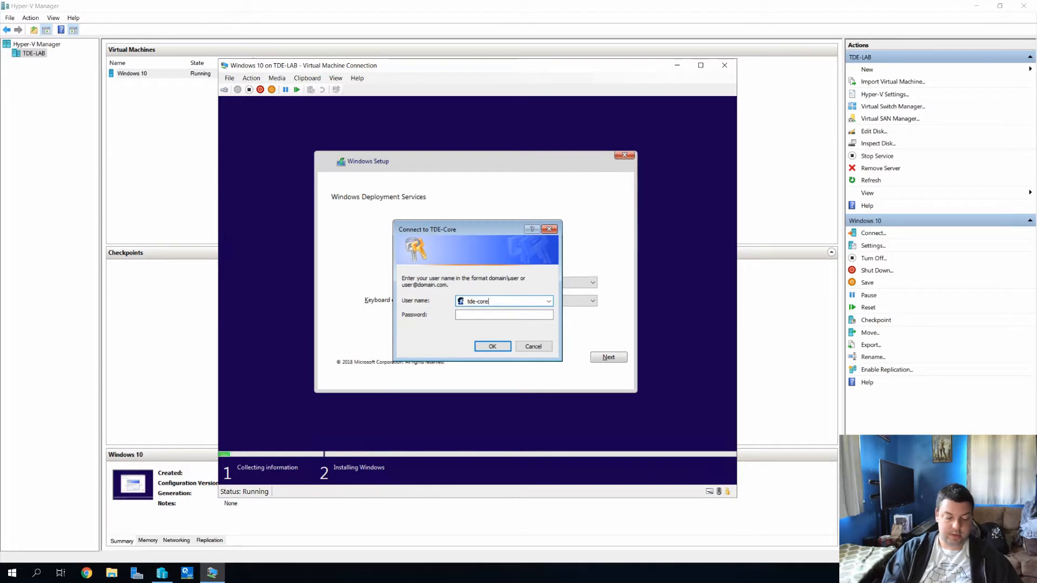
text(\Administrator)
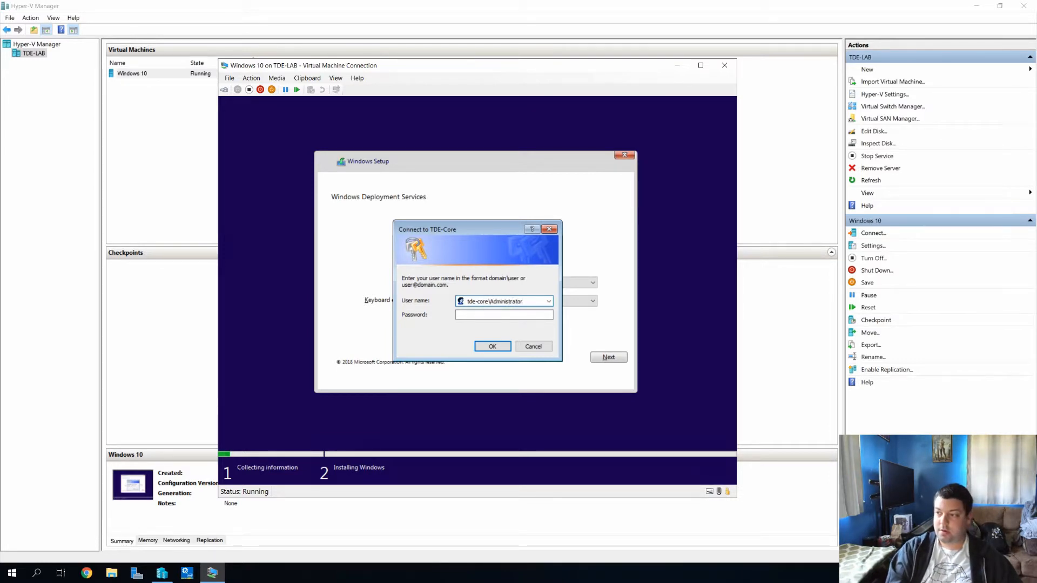
click(504, 314)
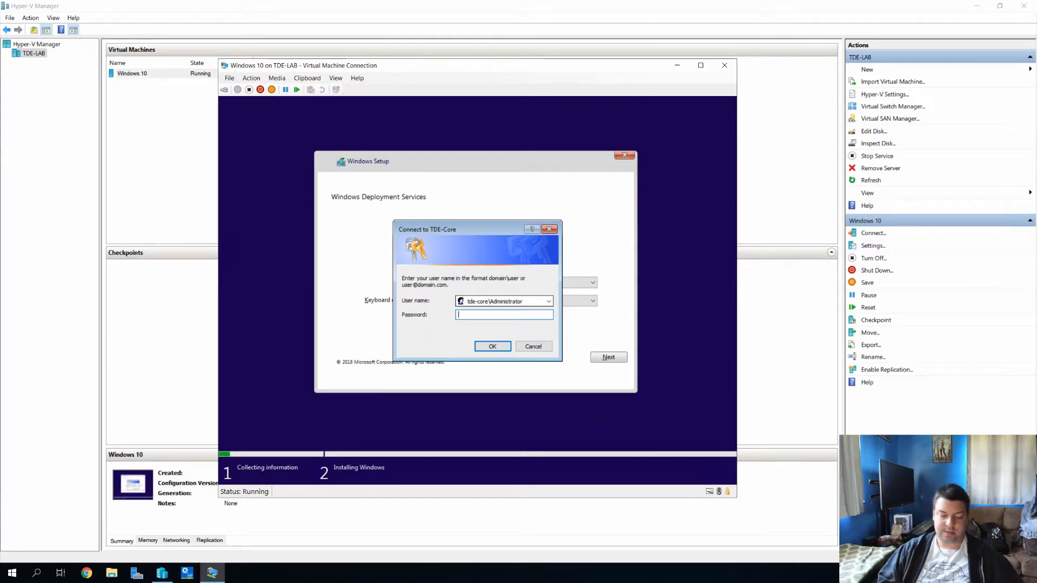
text(•)
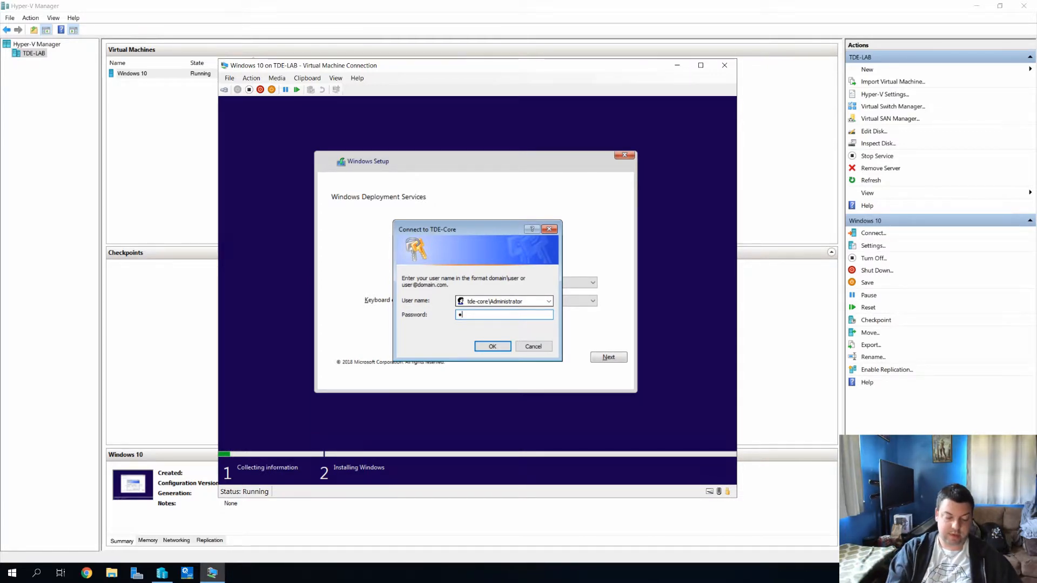
text(•••••)
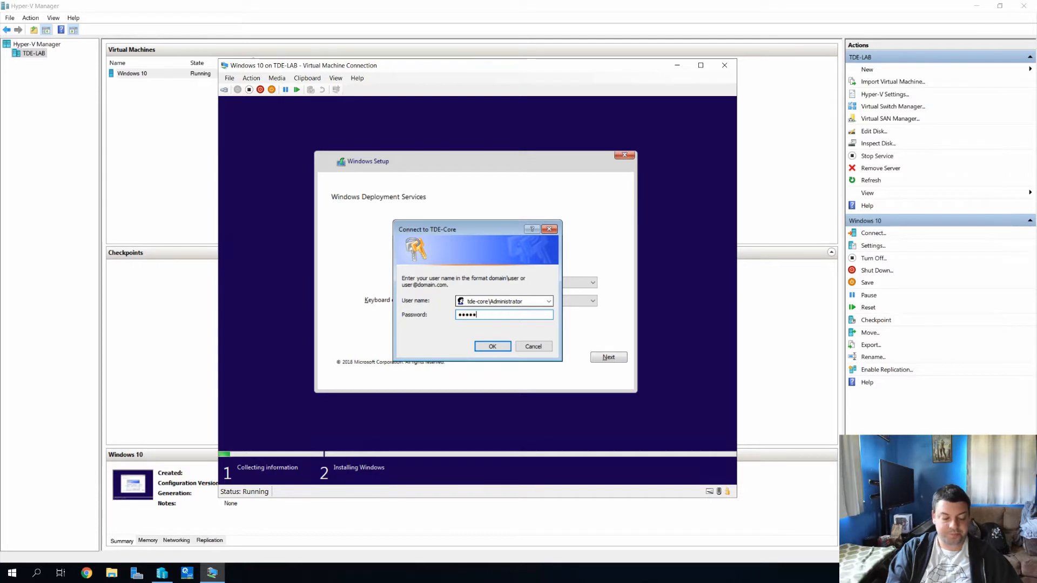
text(••)
key(Return)
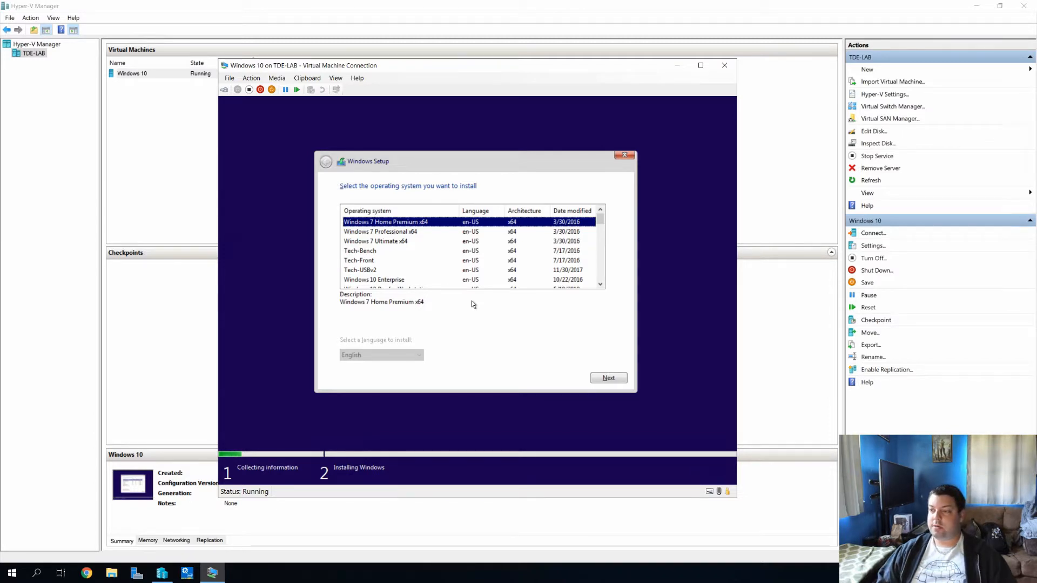
- Choose Windows 10 Enterprise as the operating system to install and show the advanced drive options
click(393, 284)
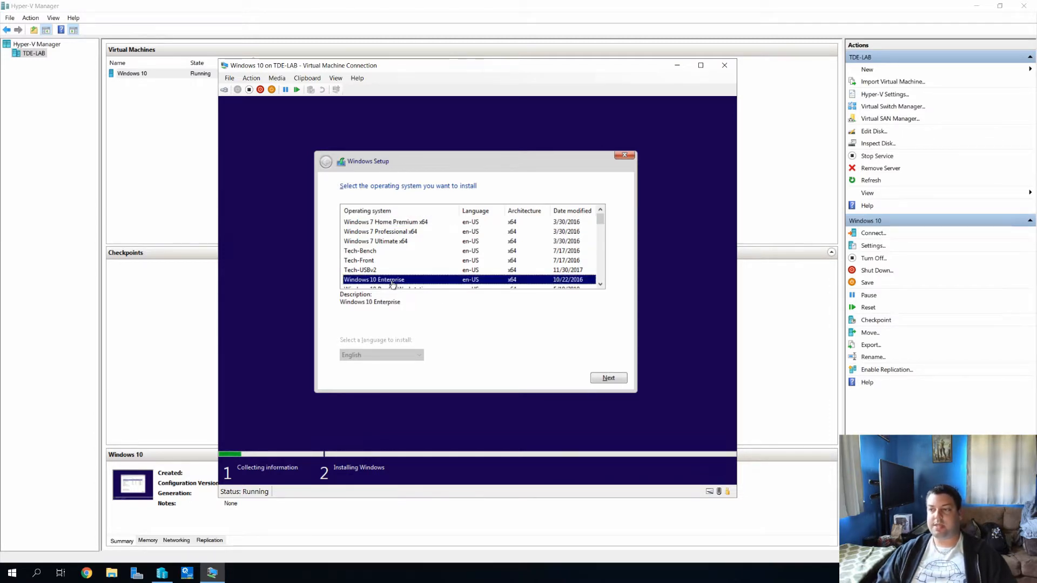
click(609, 377)
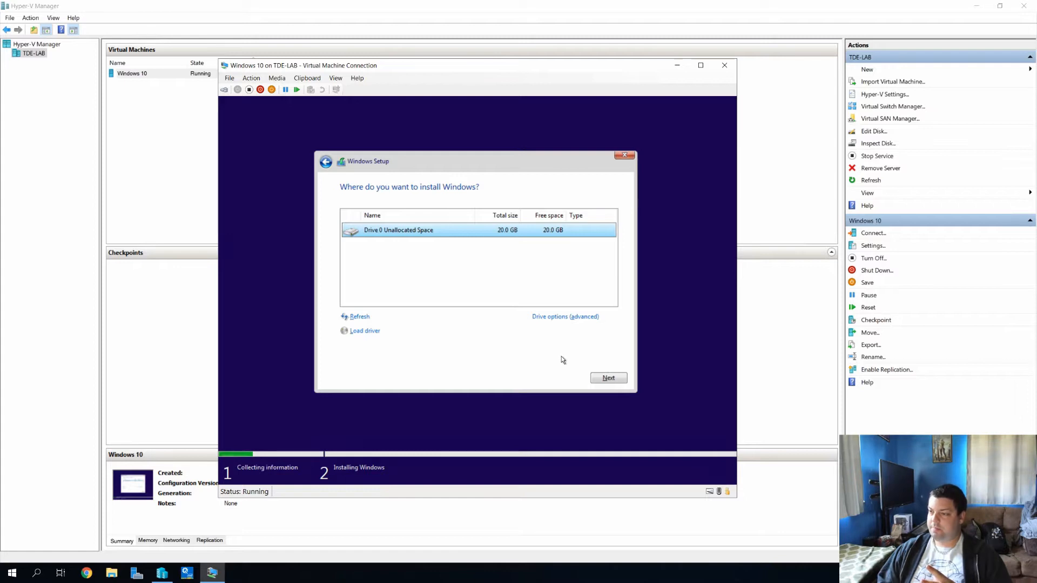
click(565, 317)
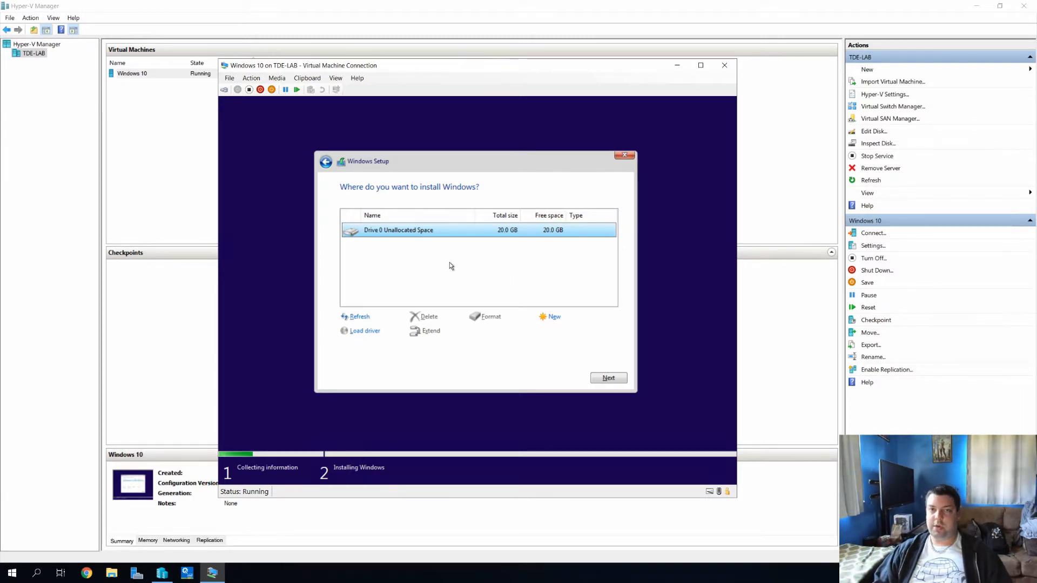
- In File Explorer, check the size of the Windows 10 virtual disk file in the VHD folder on Hyper-V (H:), then close the window
click(112, 573)
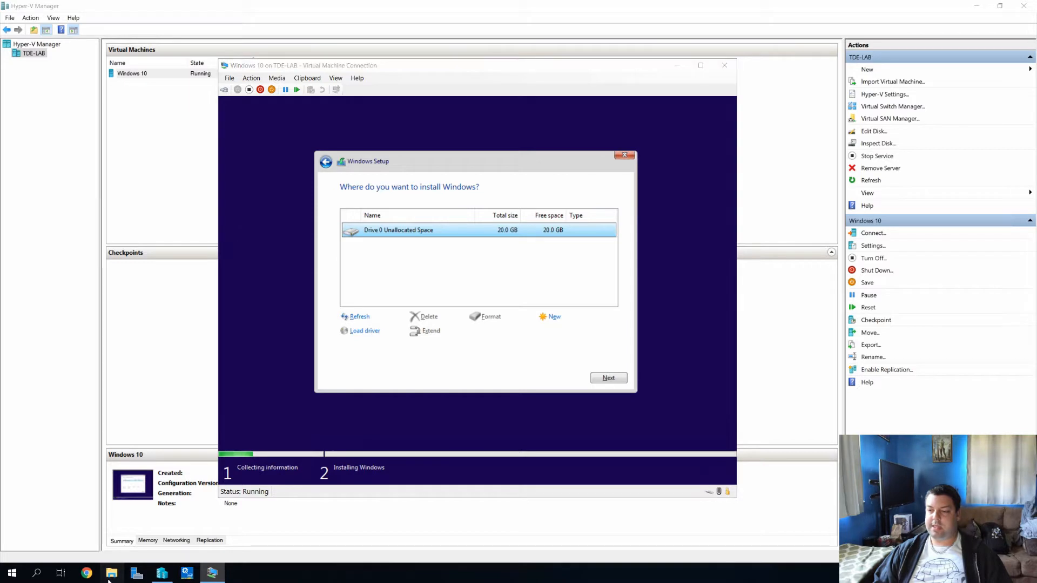
click(275, 248)
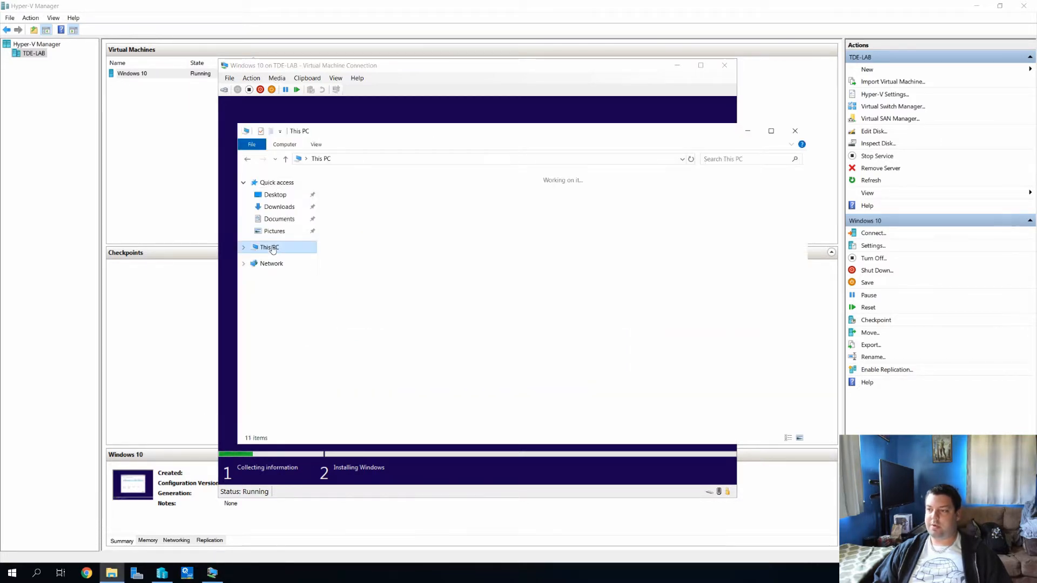
double_click(625, 290)
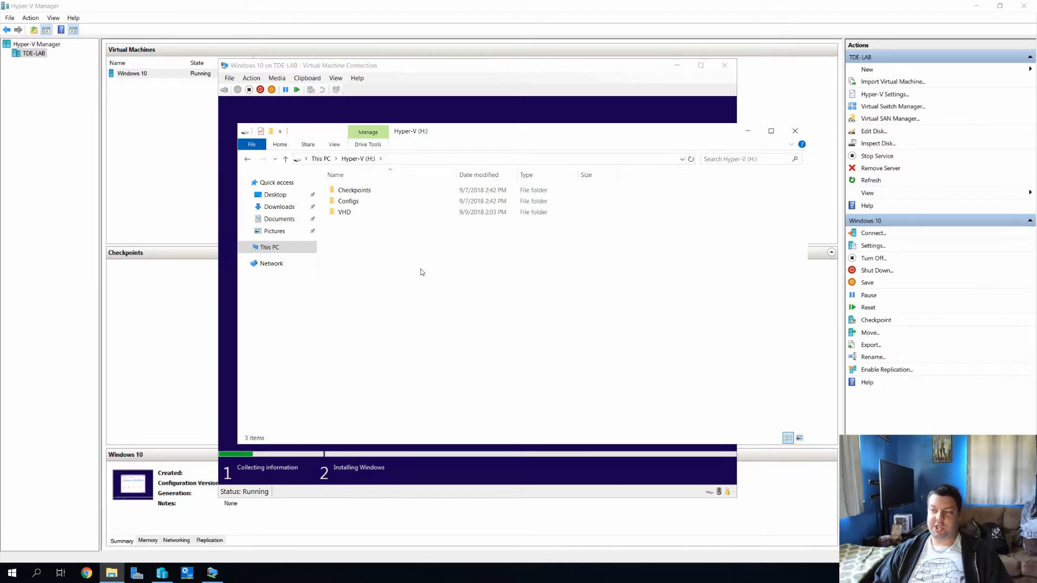
double_click(345, 212)
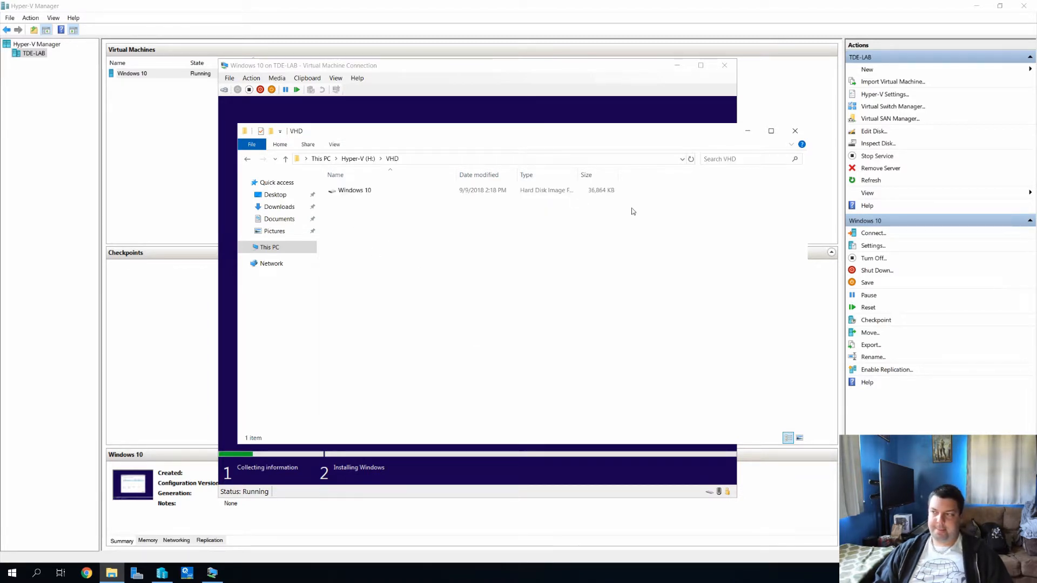
click(598, 190)
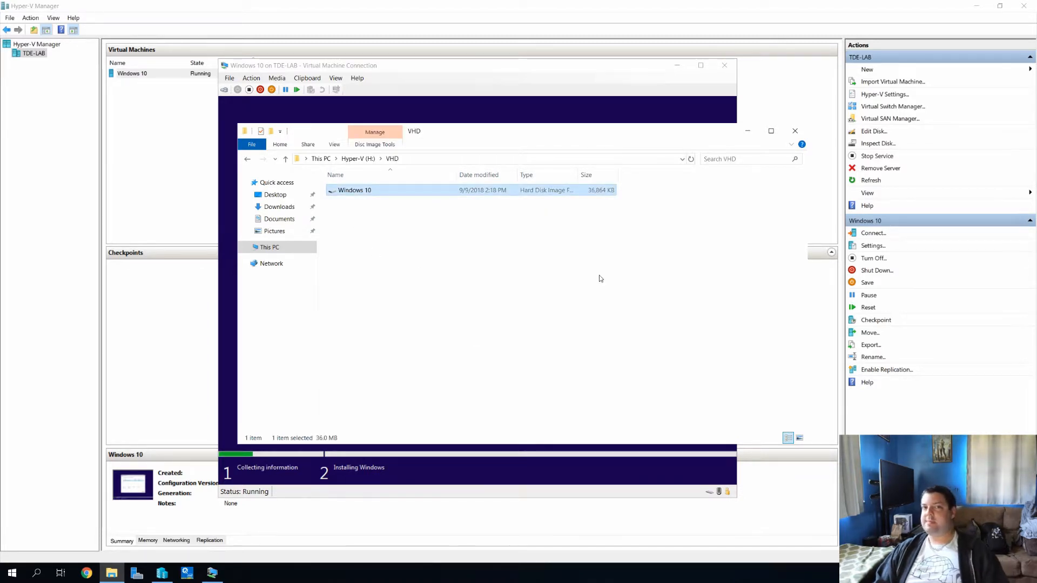
click(801, 135)
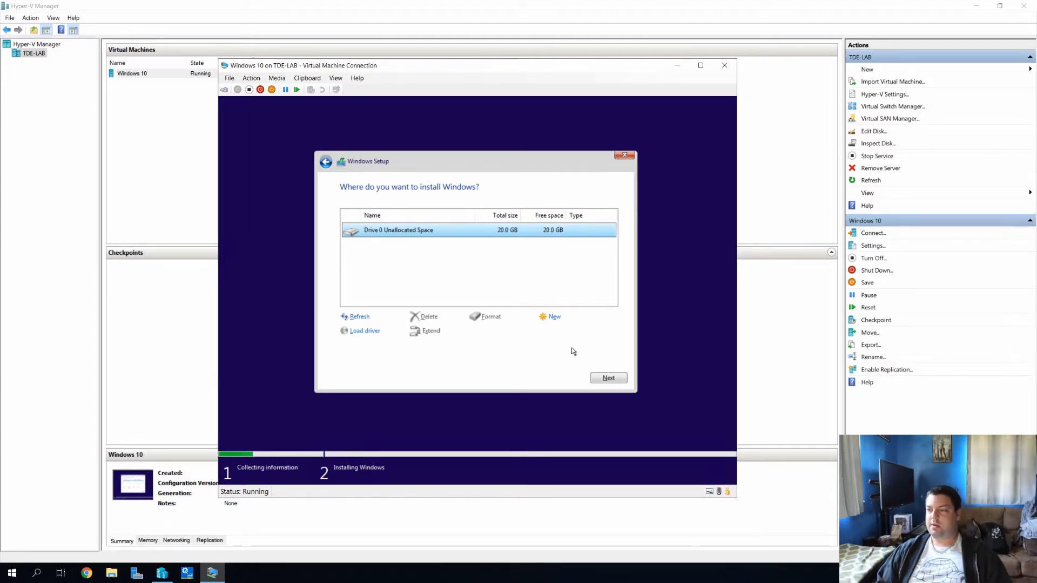
- Install Windows on Drive 0 Unallocated Space and reset the virtual machine once Windows Setup needs to restart
click(608, 381)
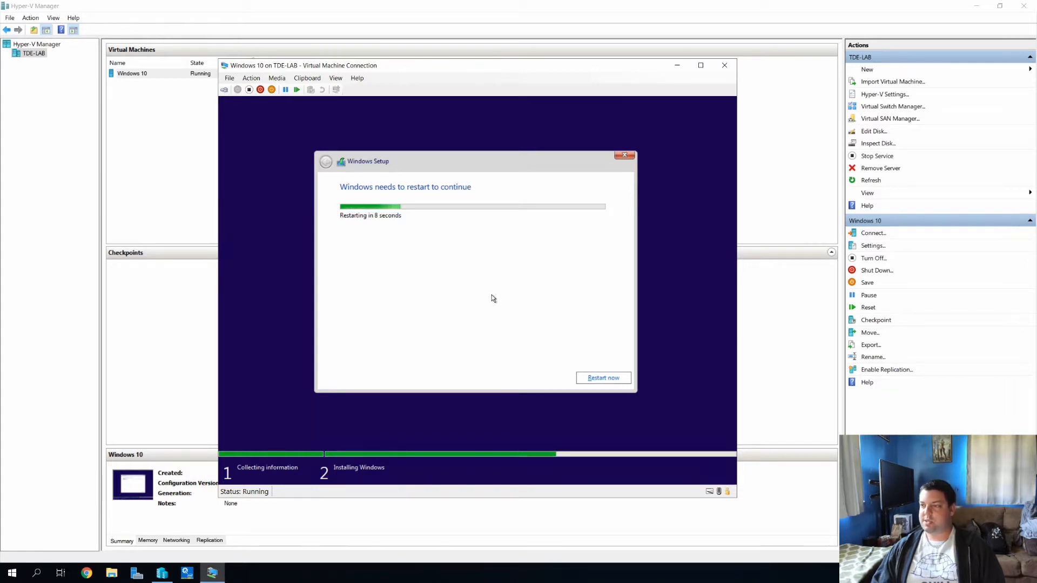
click(296, 89)
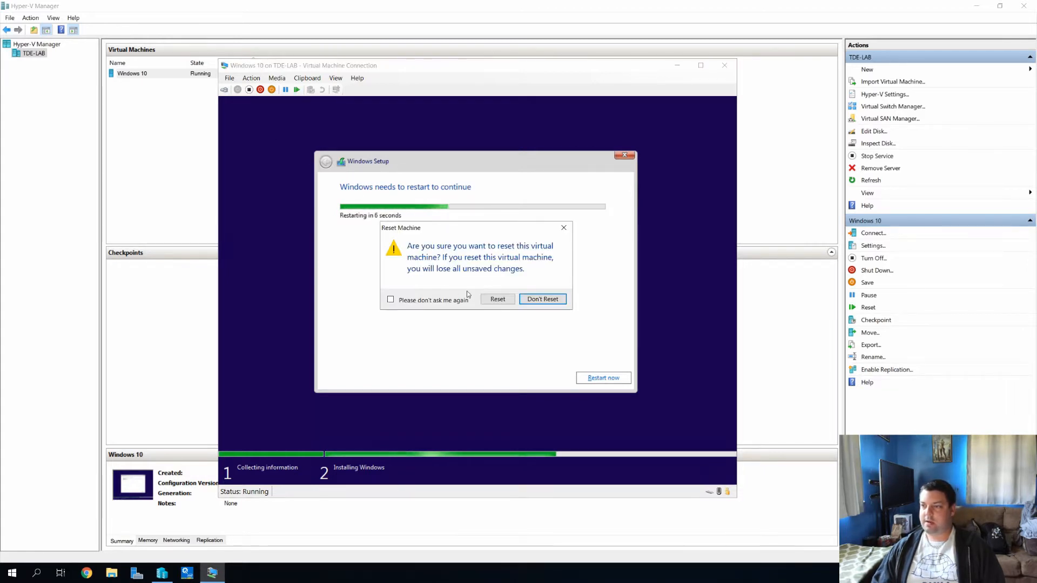
click(497, 300)
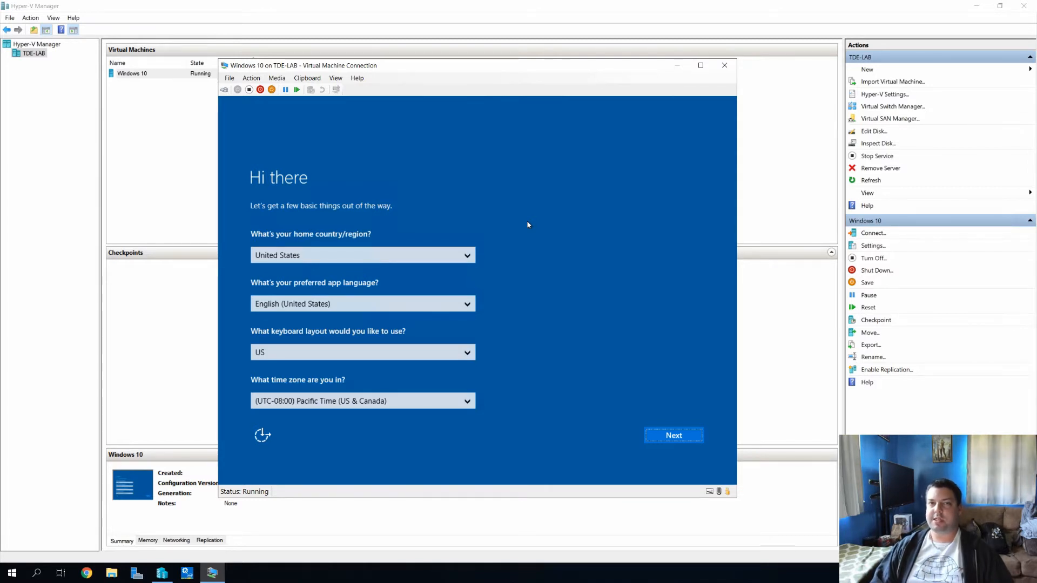
- Set the time zone to (UTC-05:00) Eastern Time (US & Canada) and accept the Microsoft software license terms
click(364, 398)
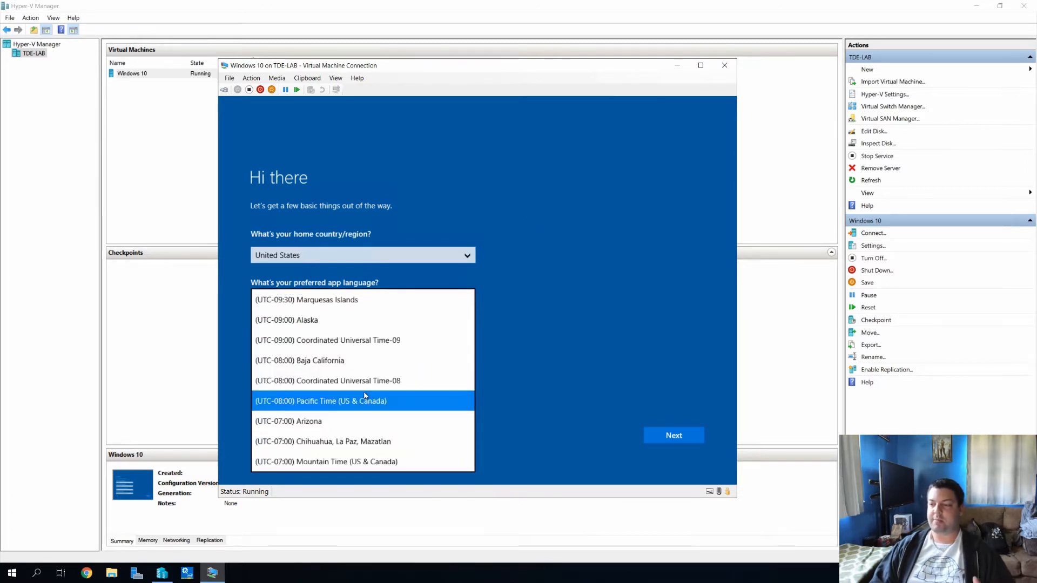
scroll(365, 396, down, 2)
scroll(365, 396, down, 4)
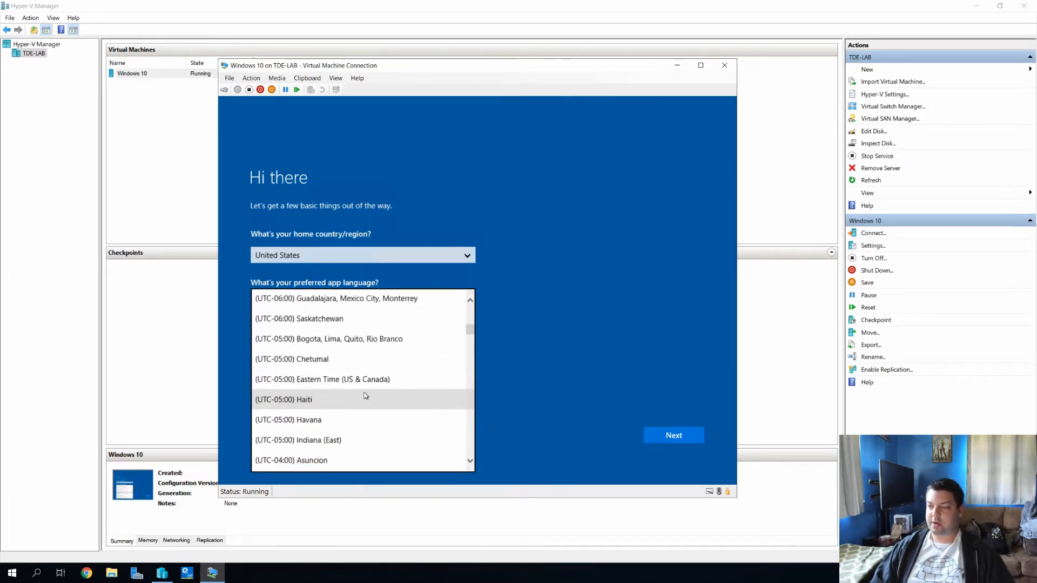
click(359, 373)
click(643, 436)
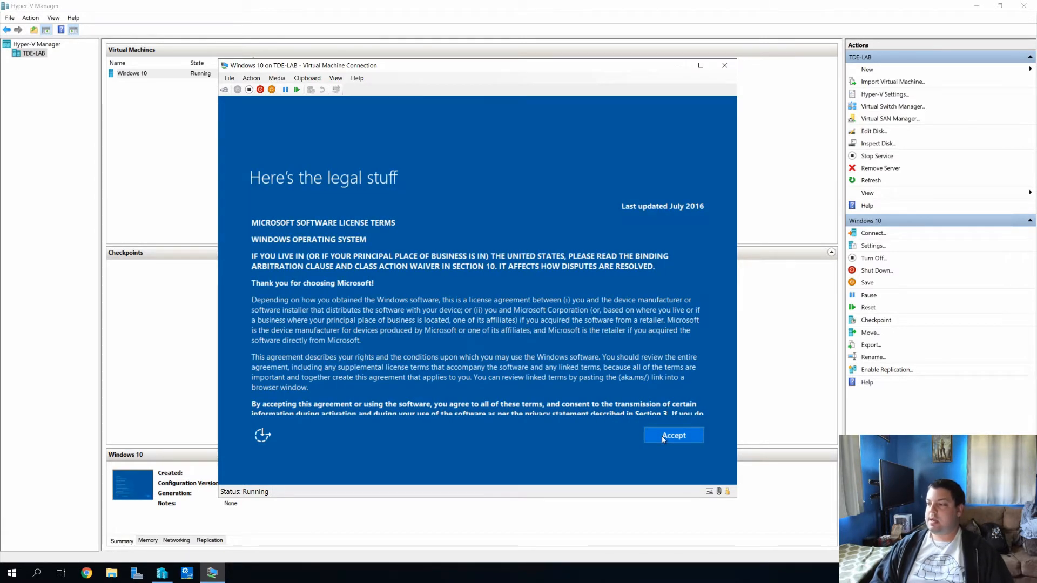
click(664, 438)
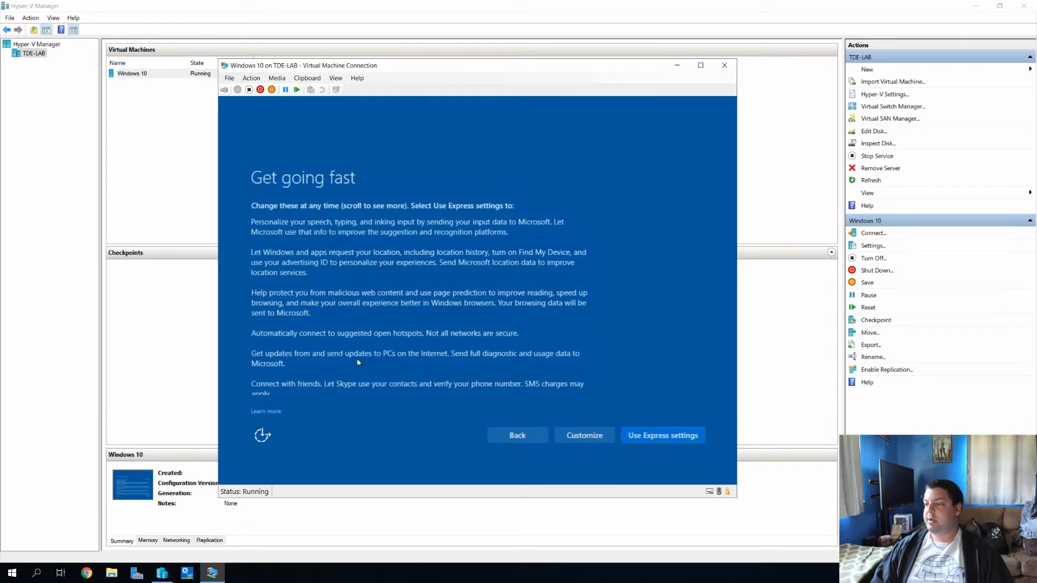
- Use the Express settings and choose to join a local Active Directory domain
scroll(345, 359, down, 1)
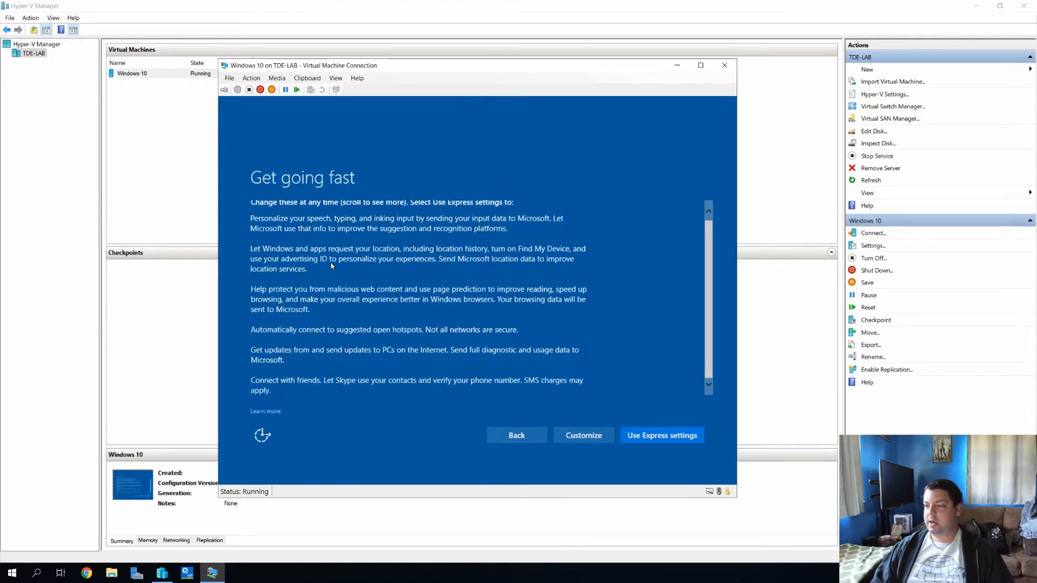
click(683, 435)
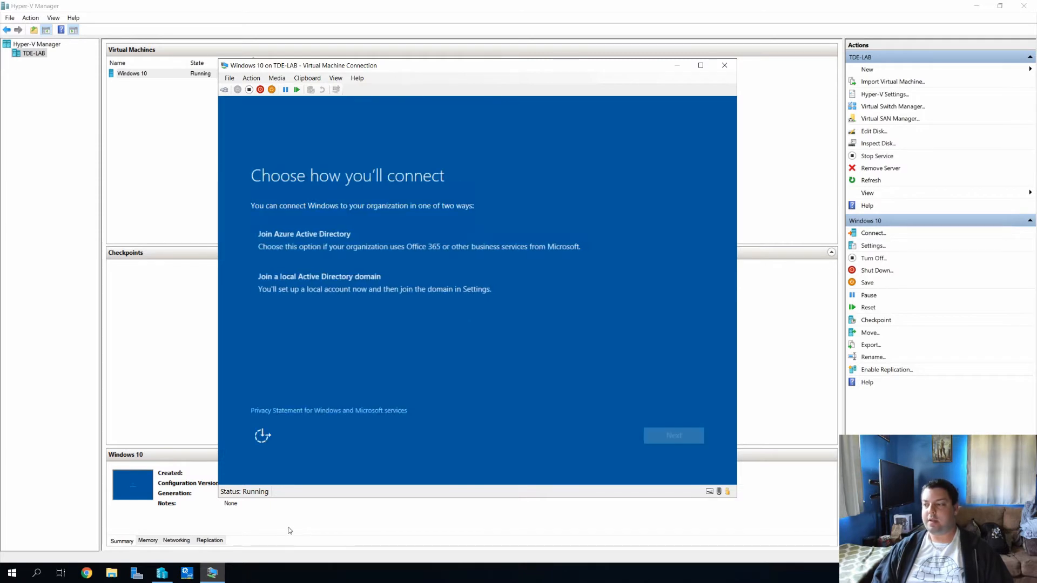
click(356, 290)
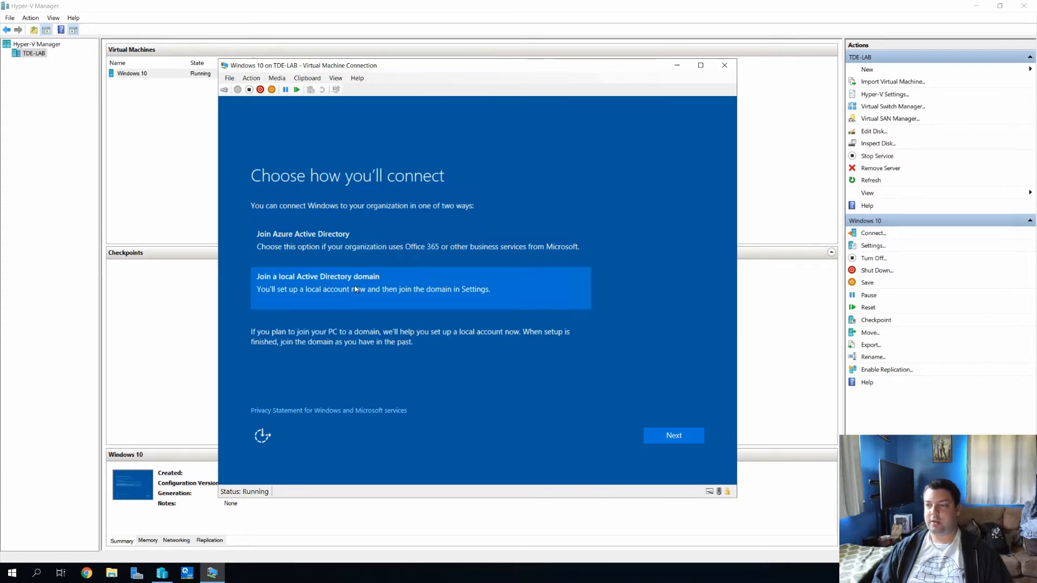
click(682, 438)
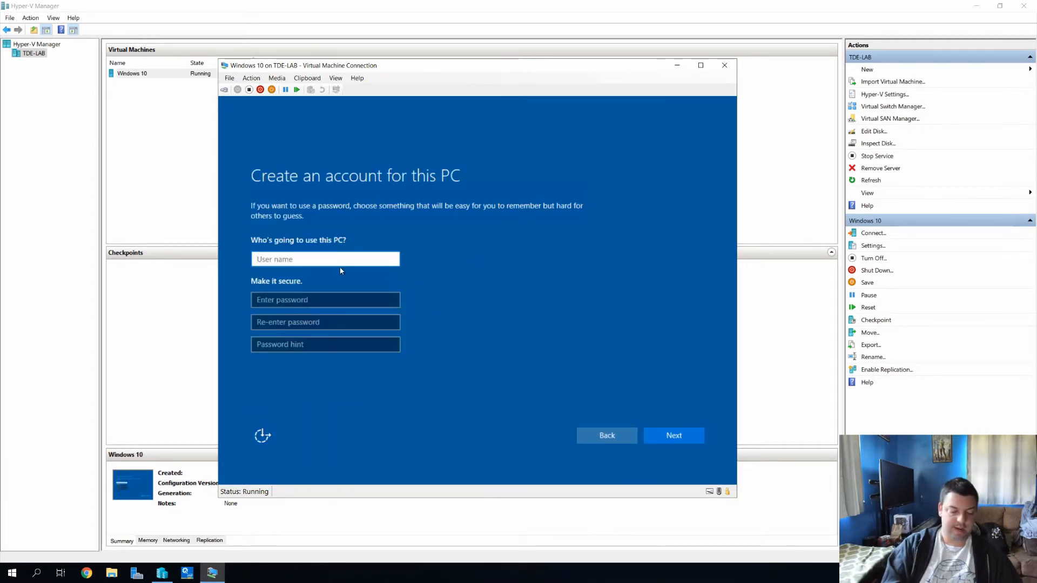
- Create the local account Test with the account password and the password hint genie, and choose to use Cortana
text(Test)
key(Tab)
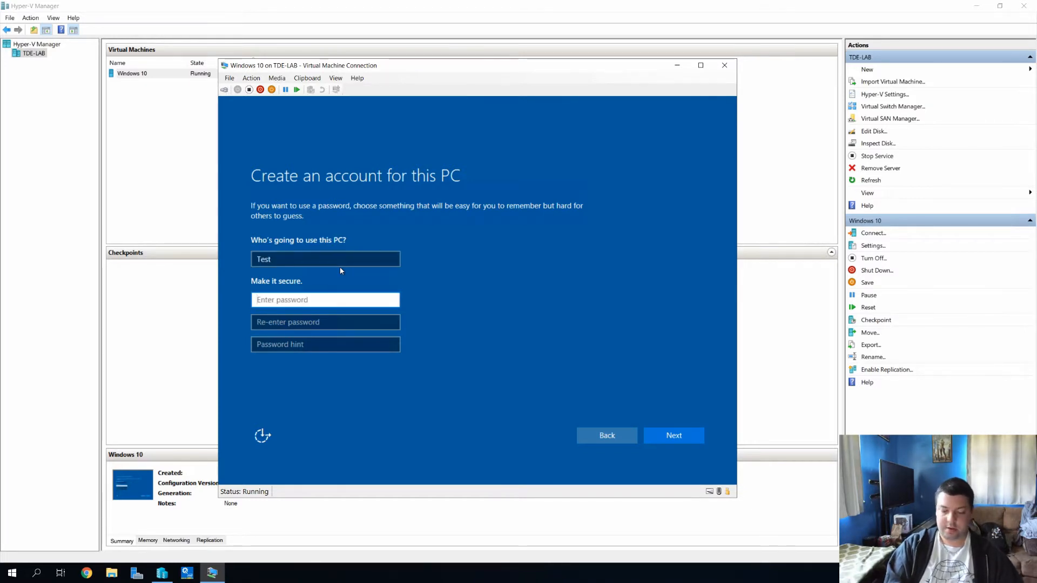
text(Password)
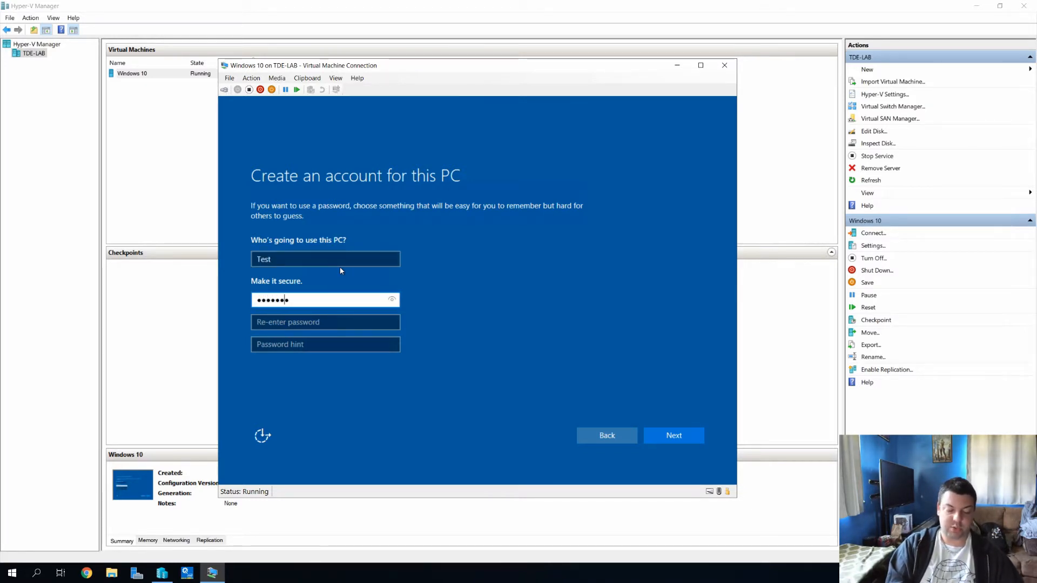
key(Tab)
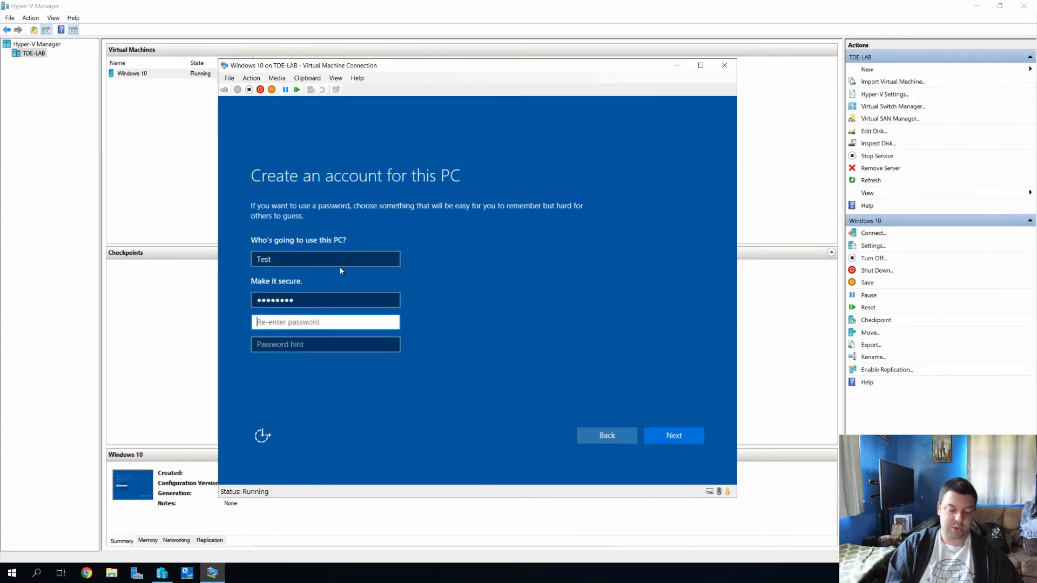
text(Password)
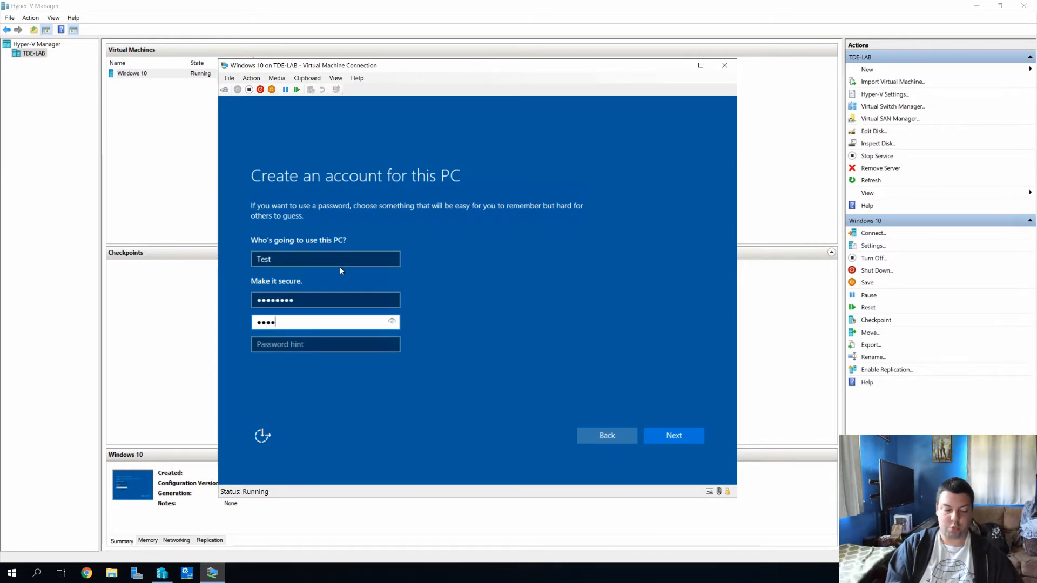
key(Tab)
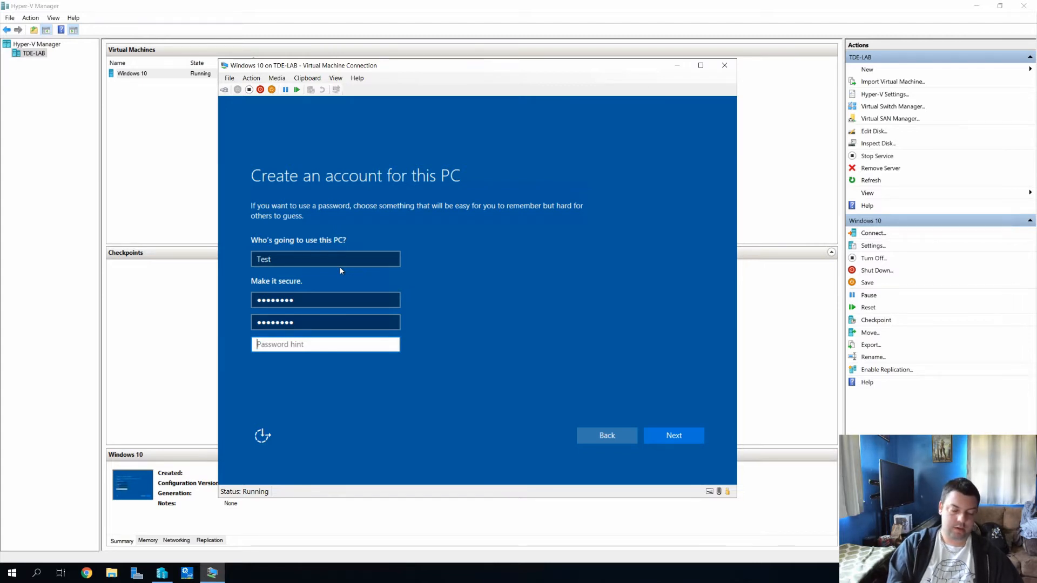
text(genie)
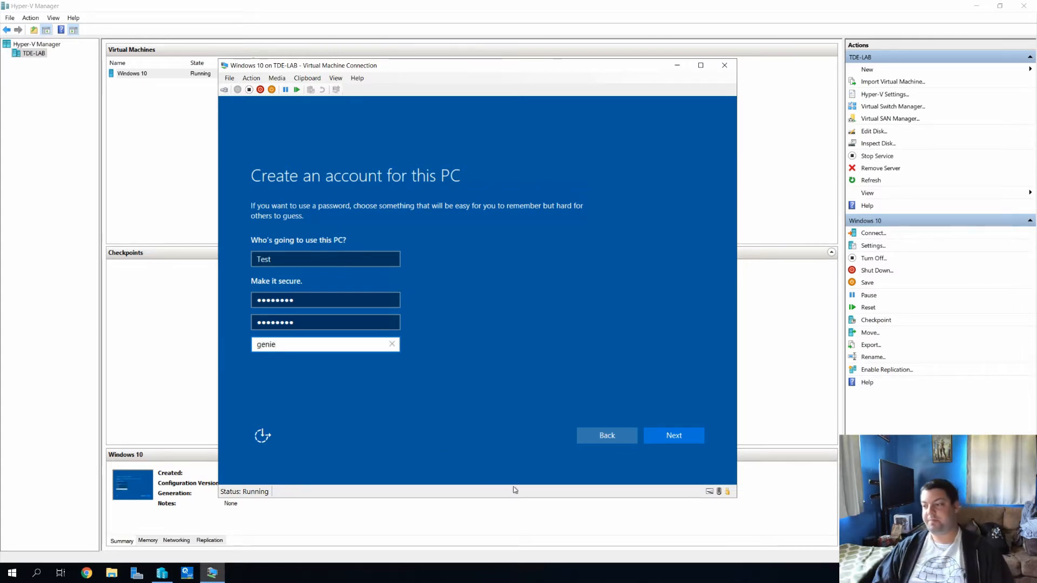
click(675, 434)
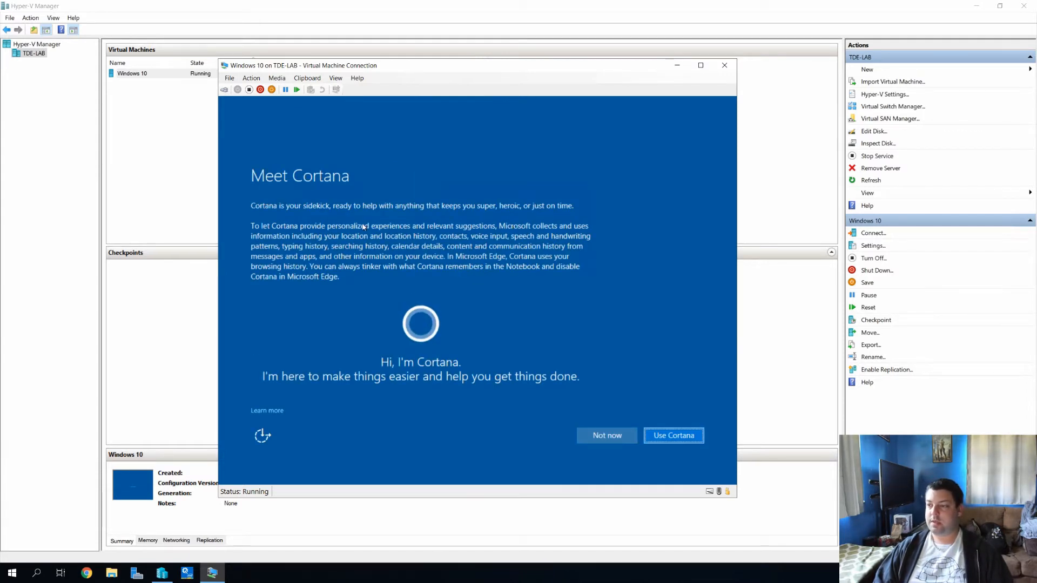
click(679, 437)
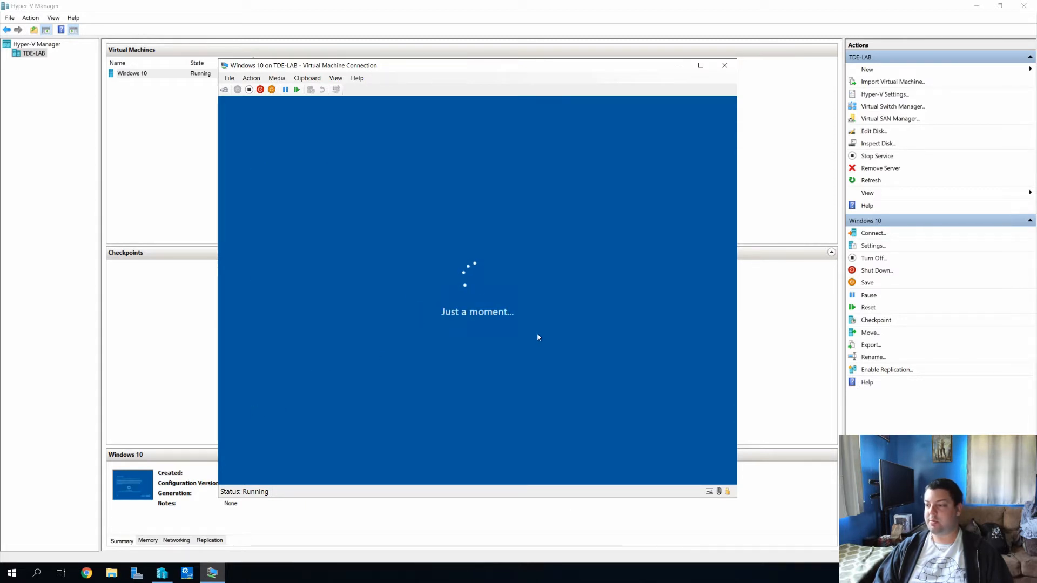
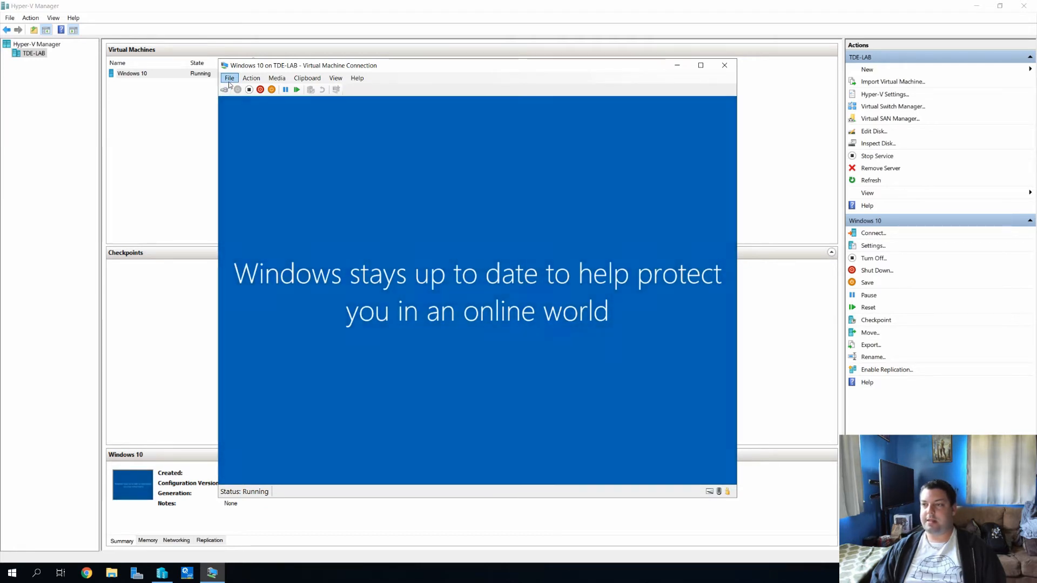
click(356, 80)
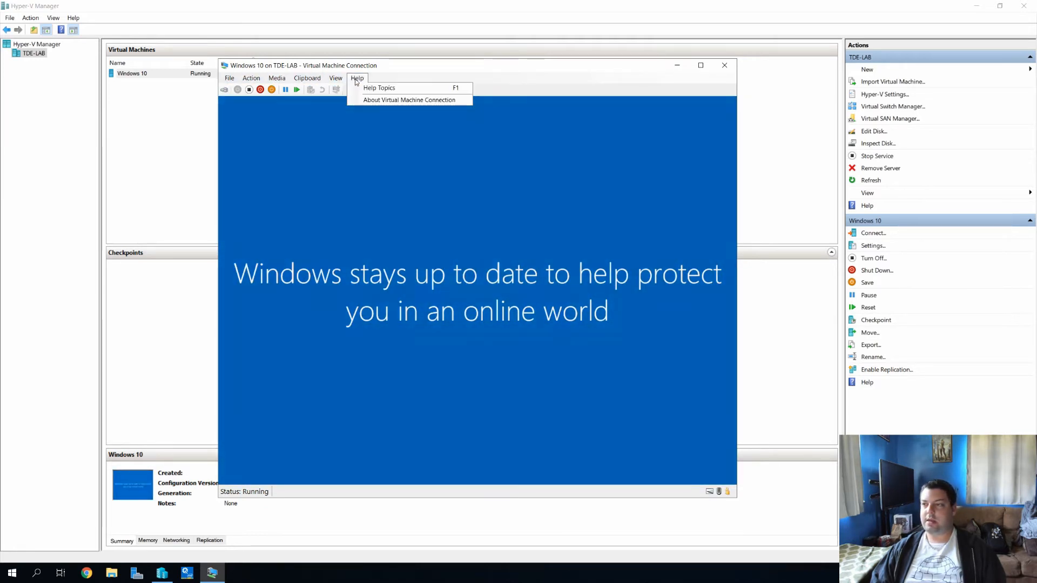
mouse_move(344, 81)
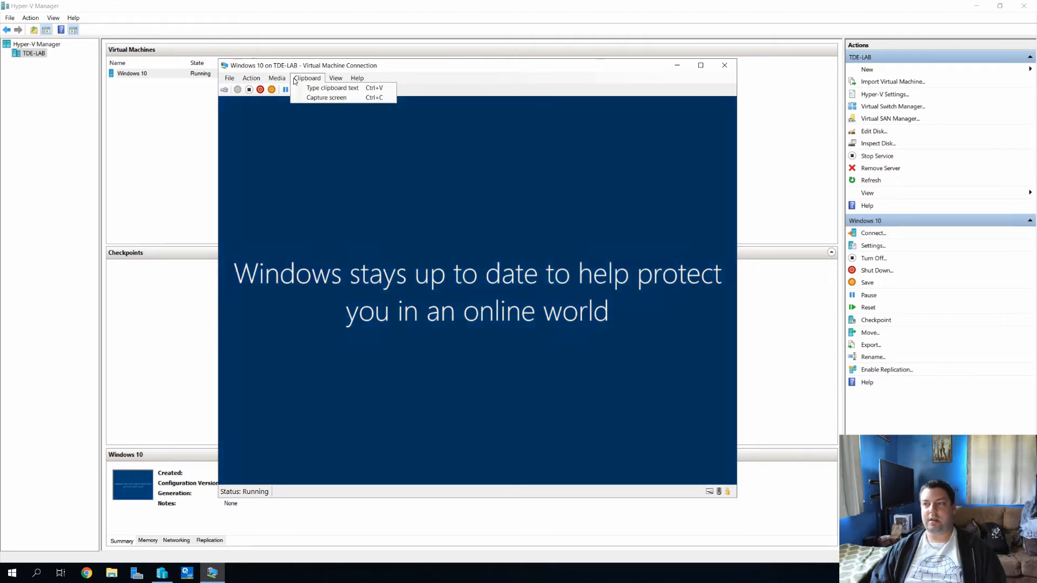
mouse_move(285, 81)
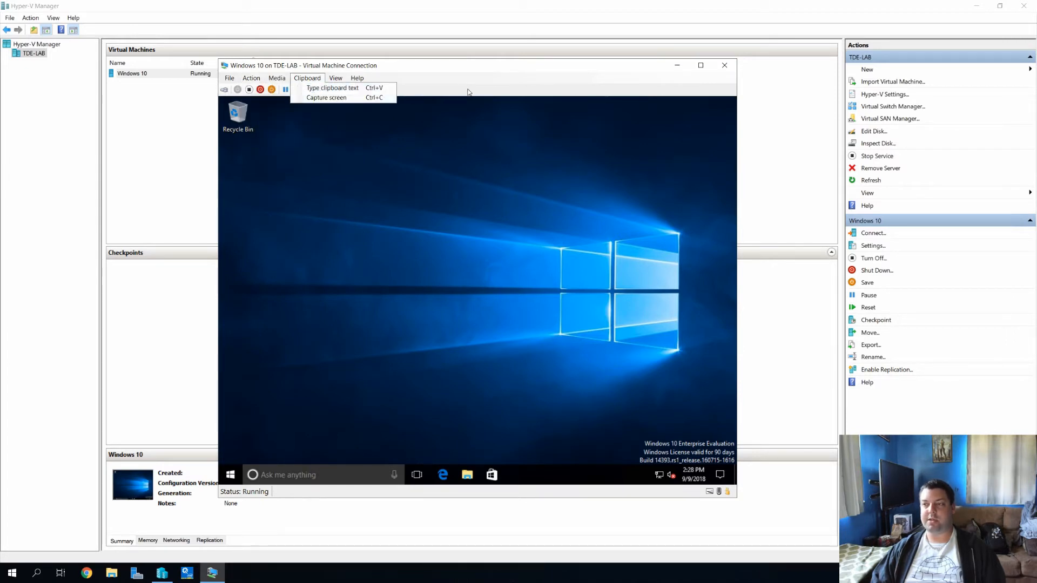
key(Left)
key(Left)
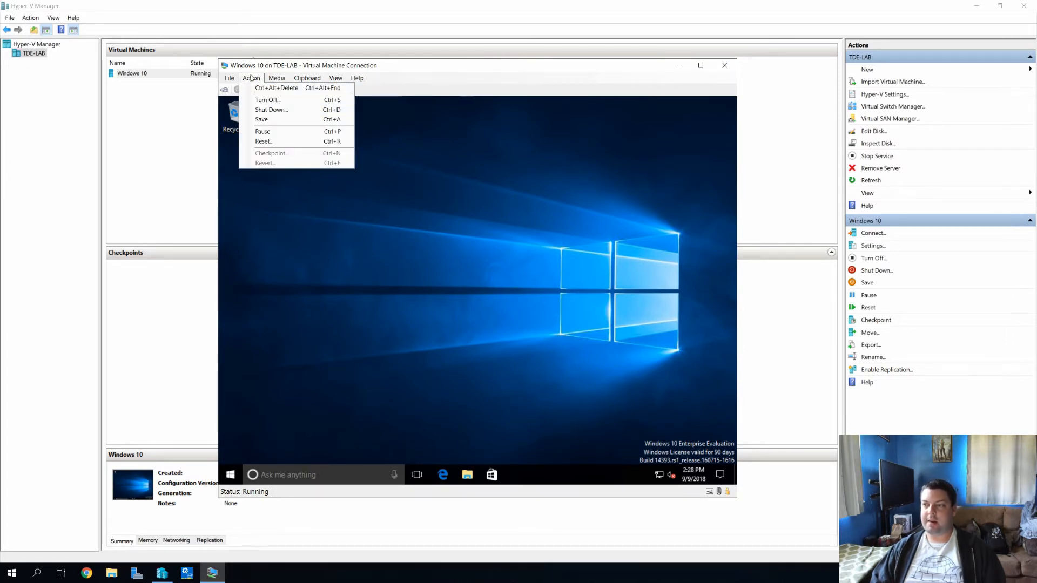
click(423, 93)
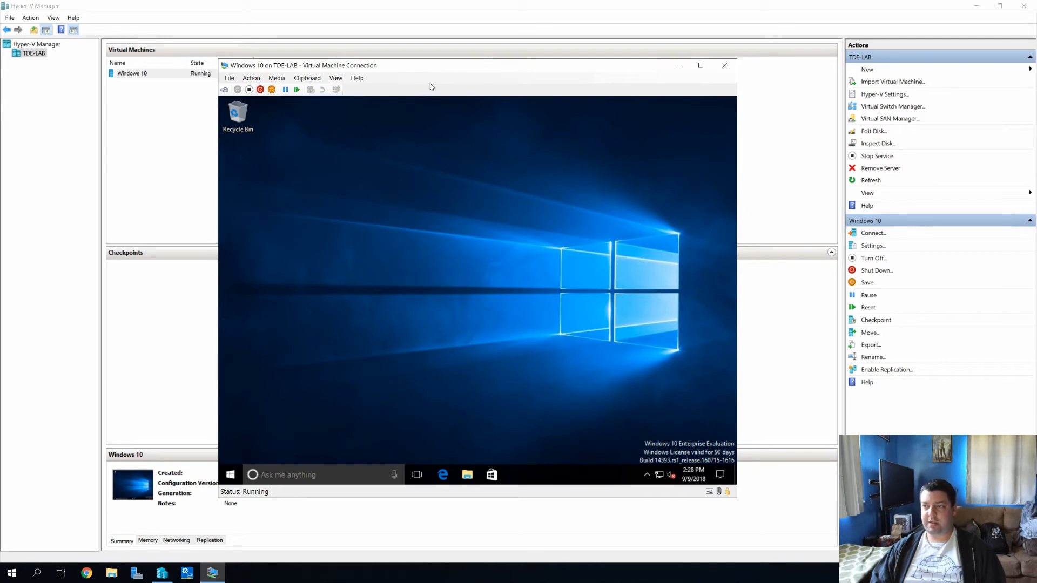
- View the Security page in the Windows 10 virtual machine's settings and close the settings without changes
click(229, 79)
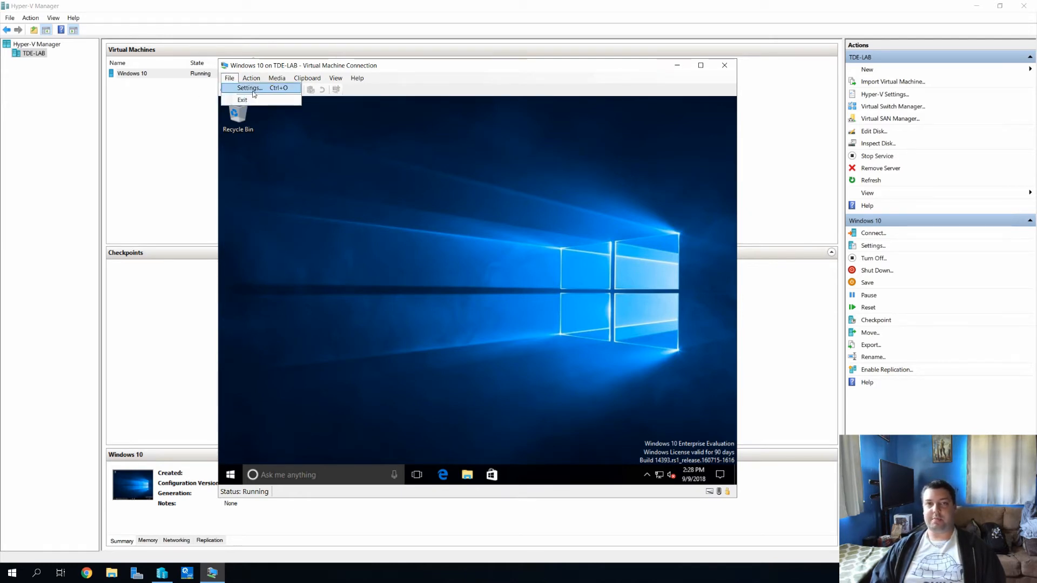
click(251, 88)
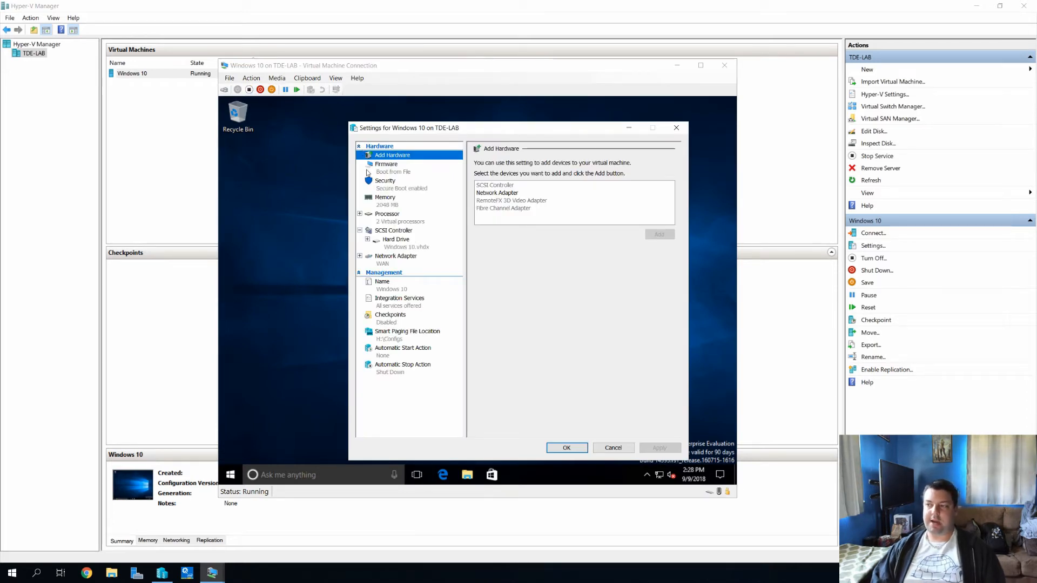
click(381, 183)
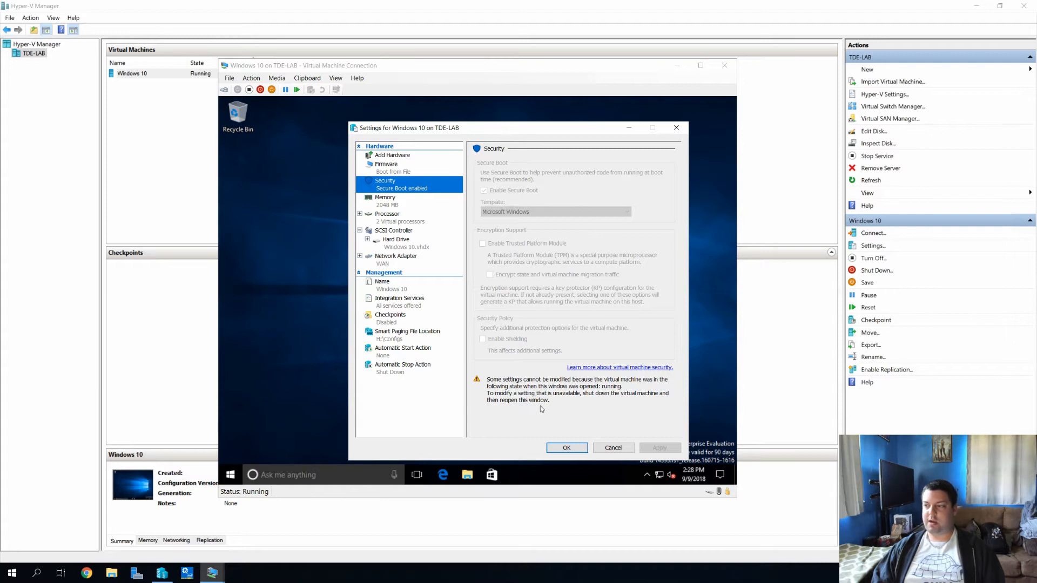
click(612, 448)
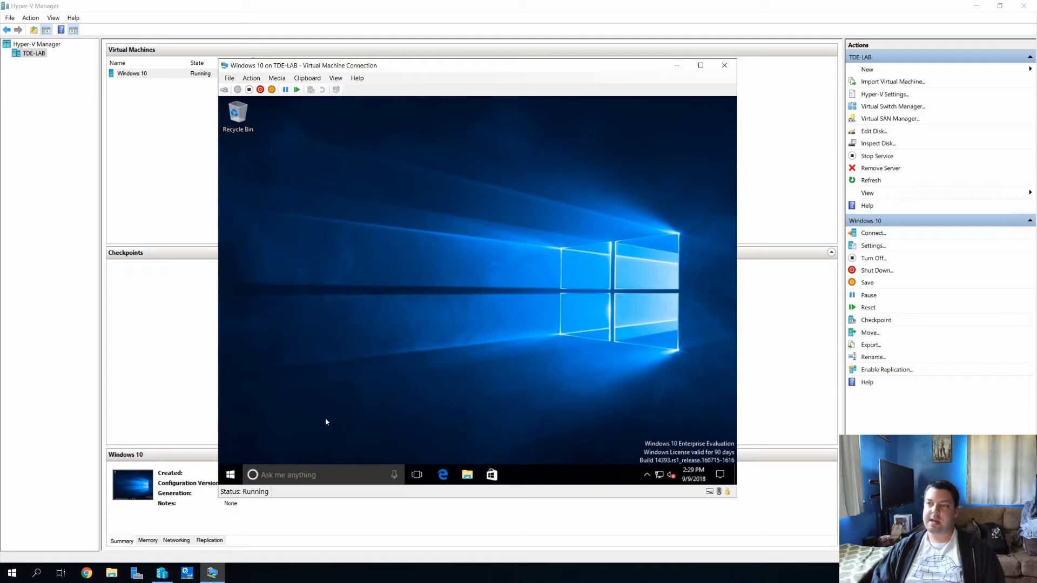
- Narrow the virtual machine's Start menu to the width of a single tile group
click(233, 476)
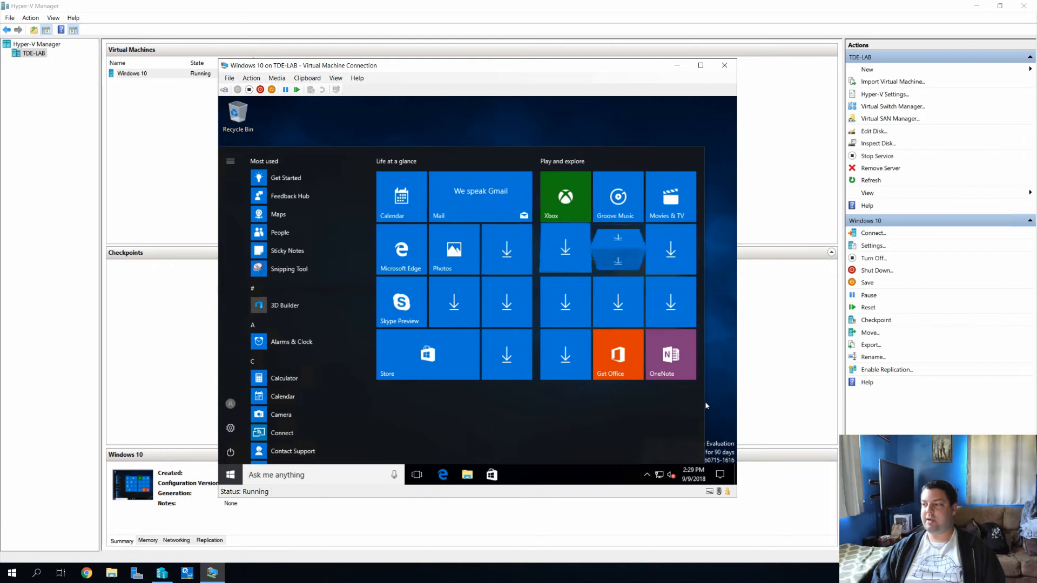
drag(706, 405, 530, 334)
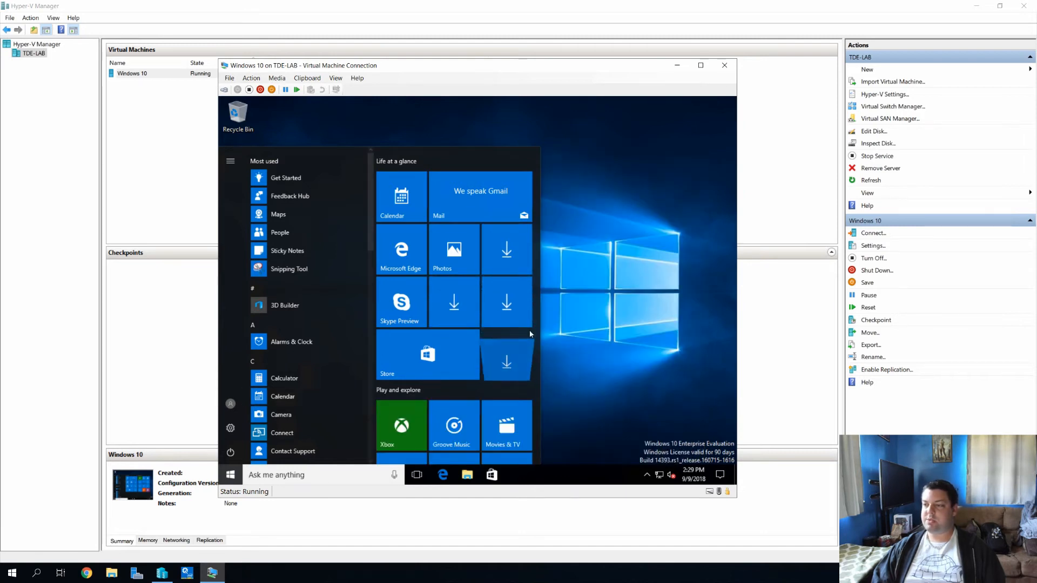
- Review the virtual machine's Windows edition and hardware details on the About page of the System settings, and close Settings
click(231, 429)
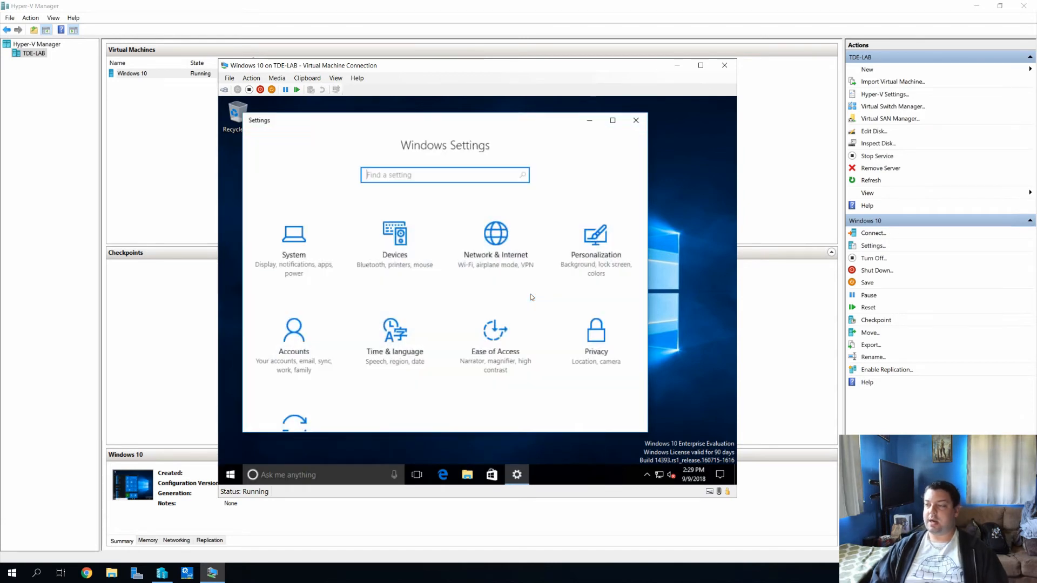
scroll(456, 268, down, 1)
scroll(453, 267, up, 1)
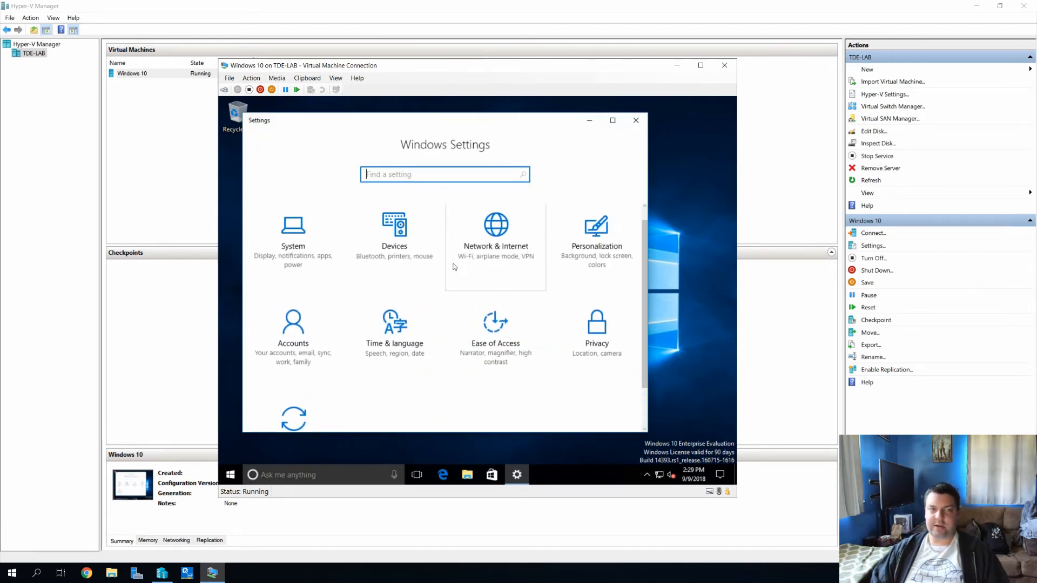
scroll(342, 262, down, 1)
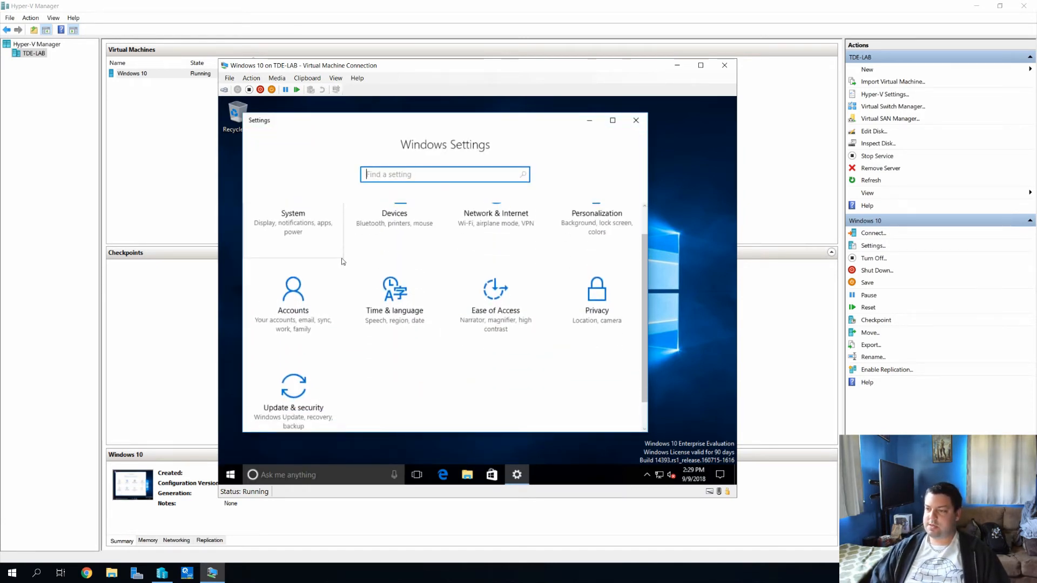
scroll(335, 301, up, 1)
click(336, 291)
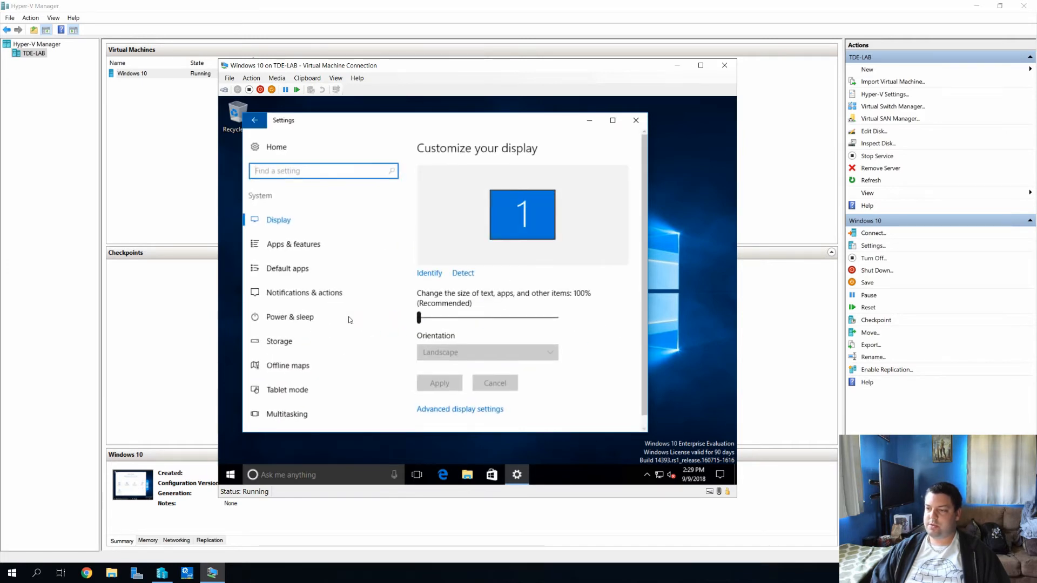
scroll(350, 319, down, 3)
click(335, 378)
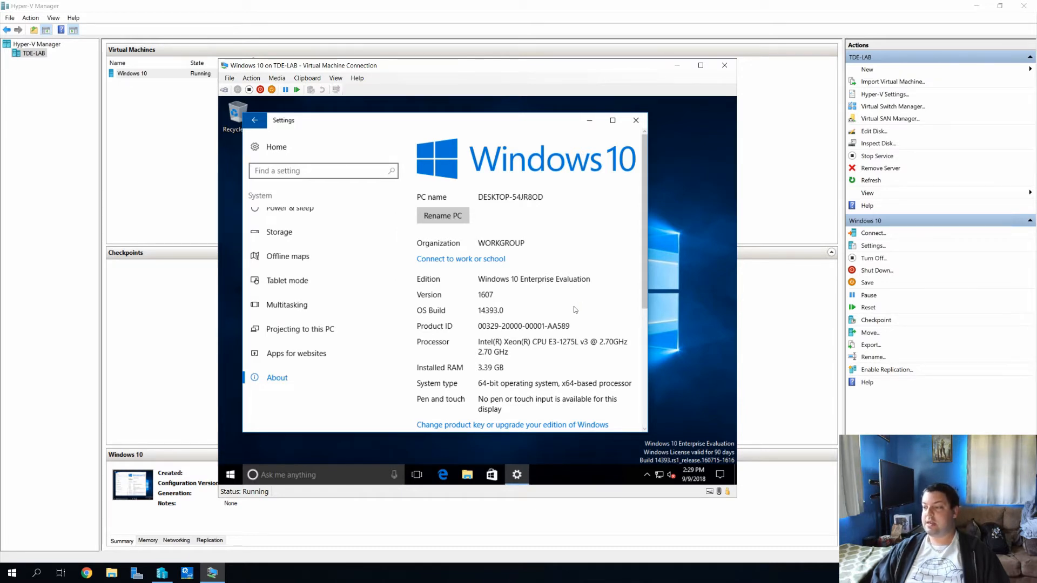
click(636, 121)
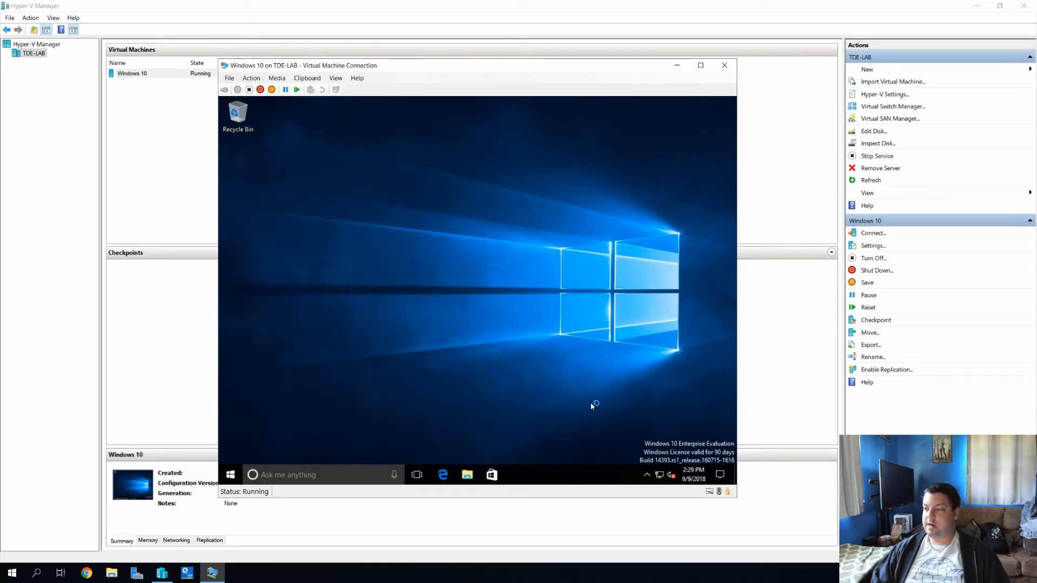
- In the advanced options of Windows Update, enable updates for other Microsoft products when Windows is updated
click(230, 474)
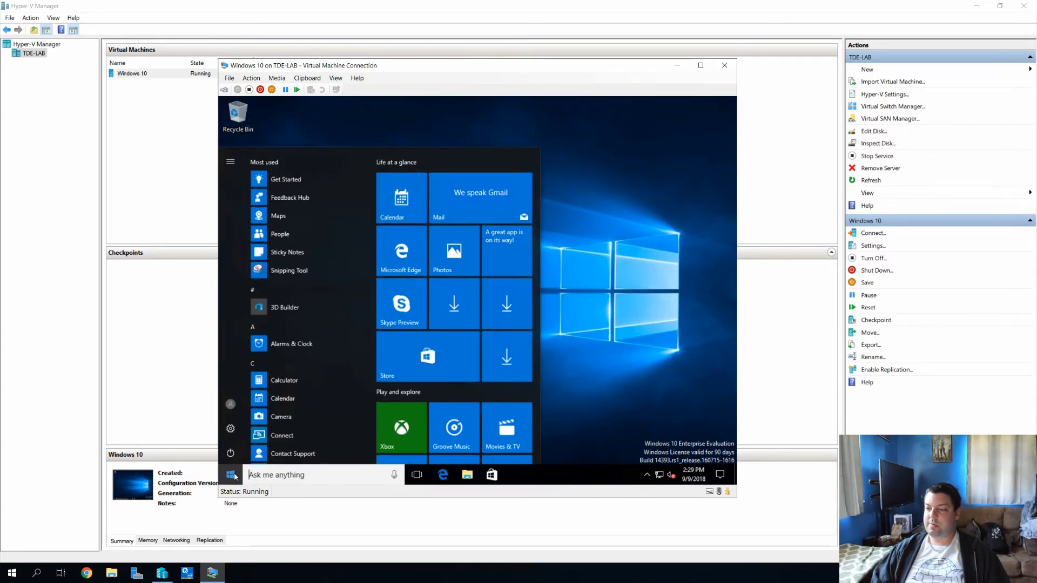
scroll(525, 348, down, 3)
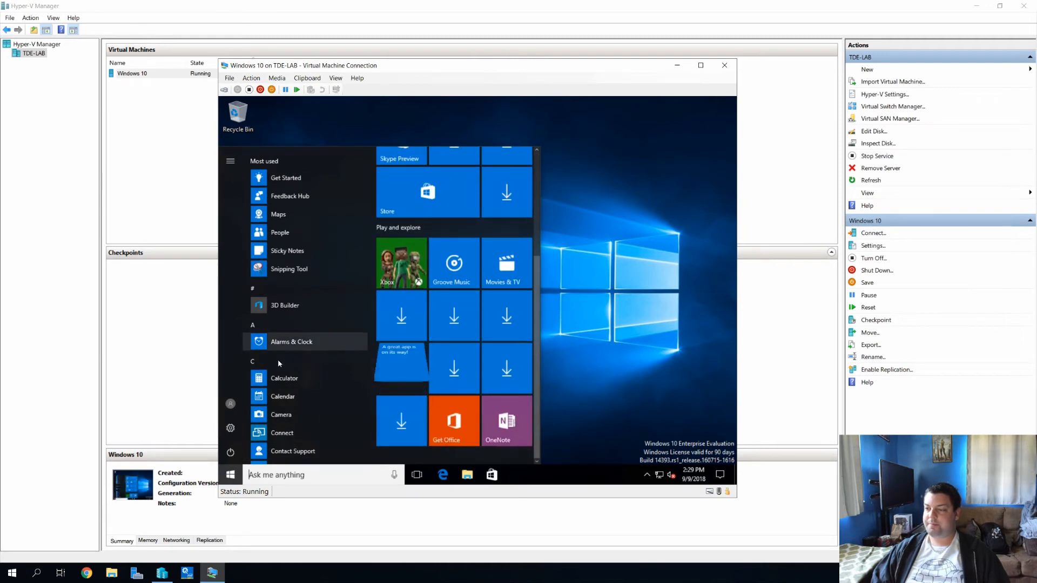
click(231, 429)
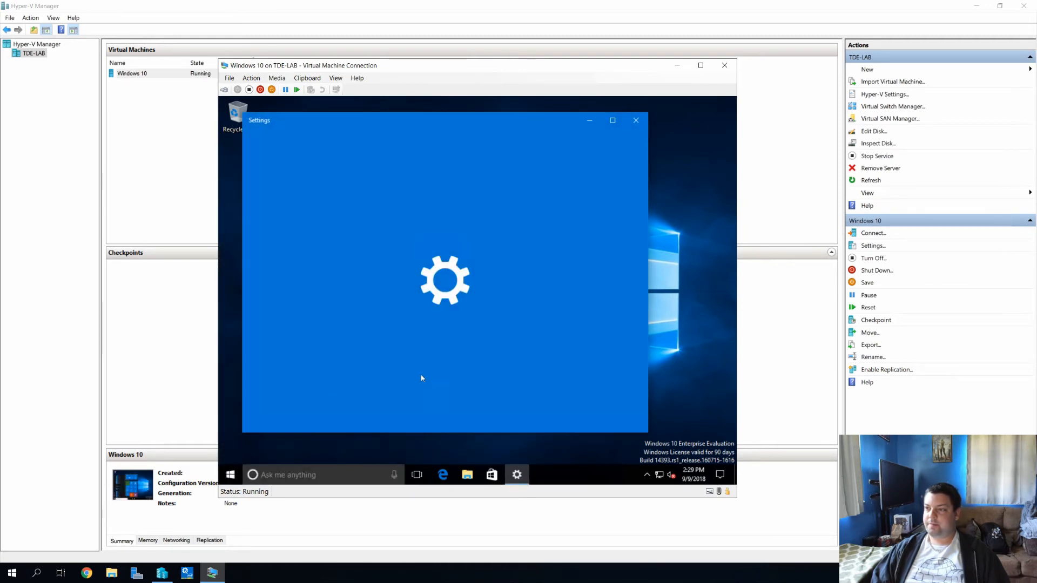
scroll(407, 348, down, 2)
click(324, 362)
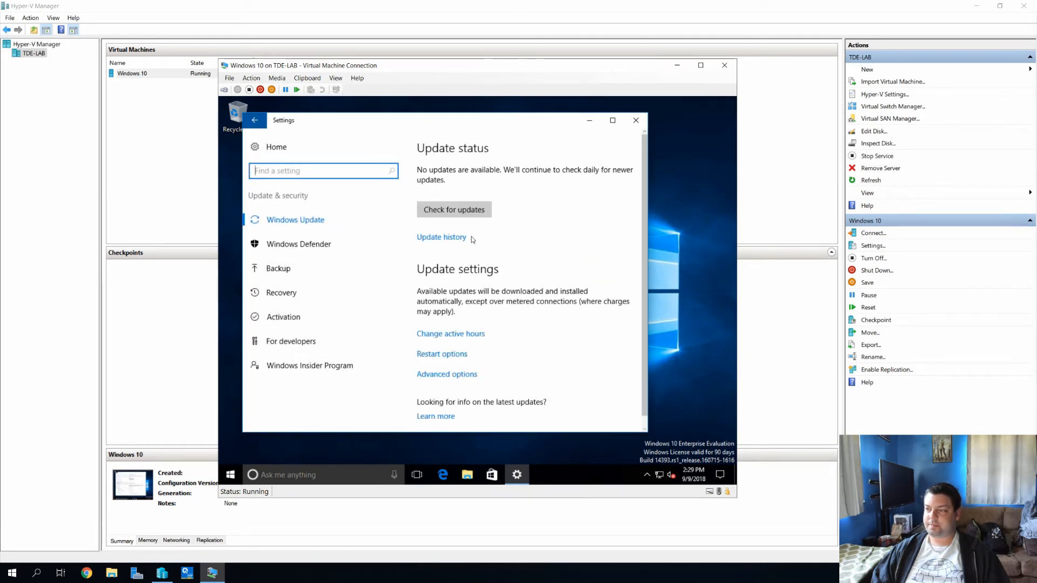
click(456, 376)
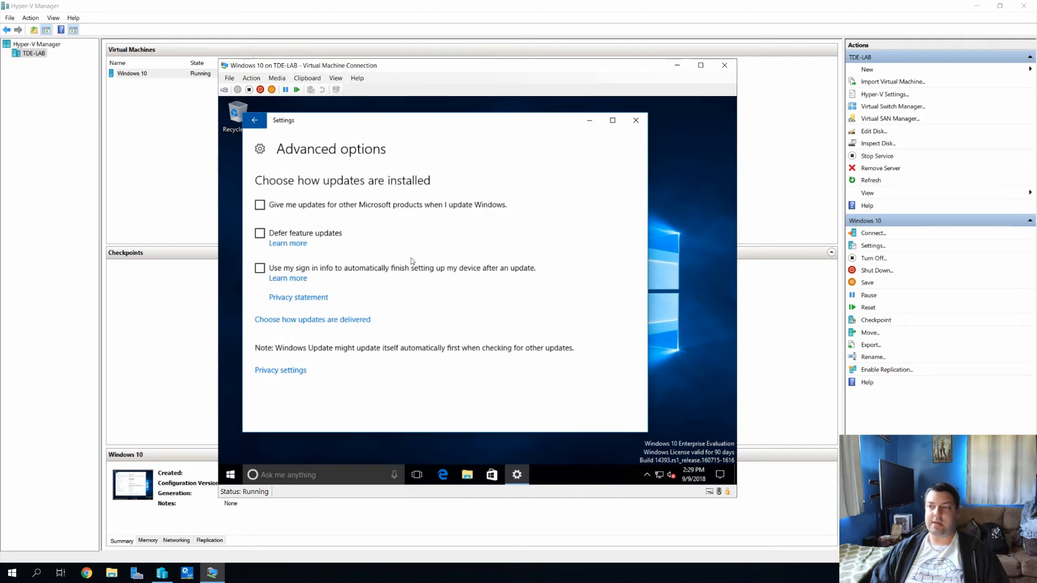
click(309, 207)
click(316, 269)
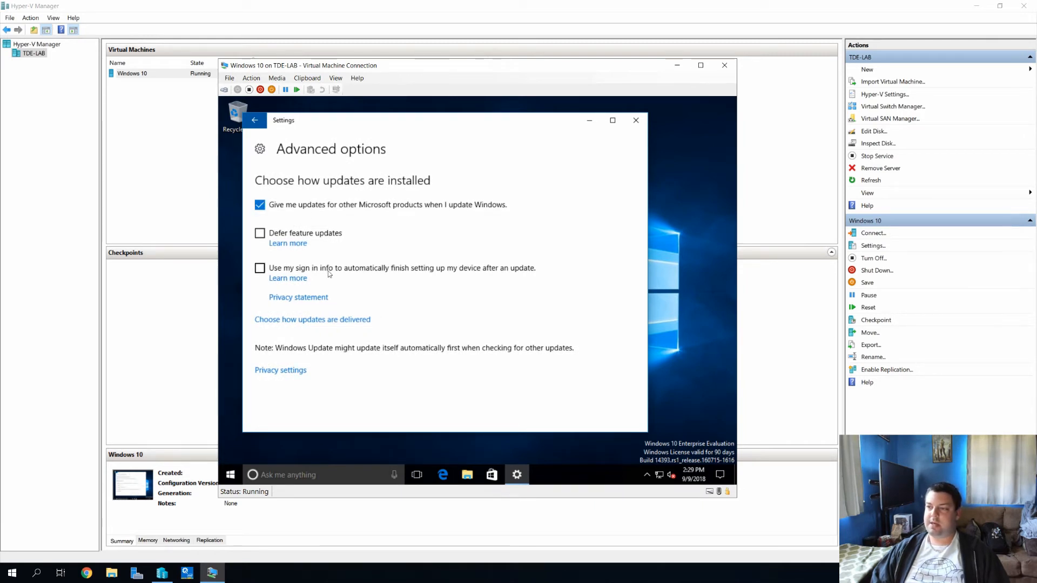
- Set update delivery to PCs on my local network, and PCs on the Internet, and check for Windows updates
click(307, 321)
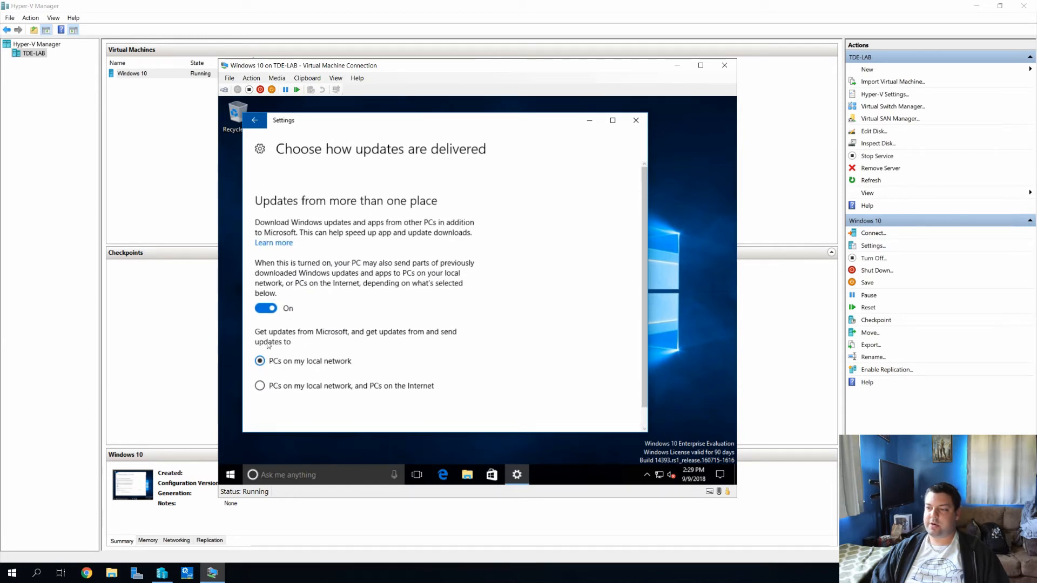
click(260, 385)
click(264, 124)
click(263, 123)
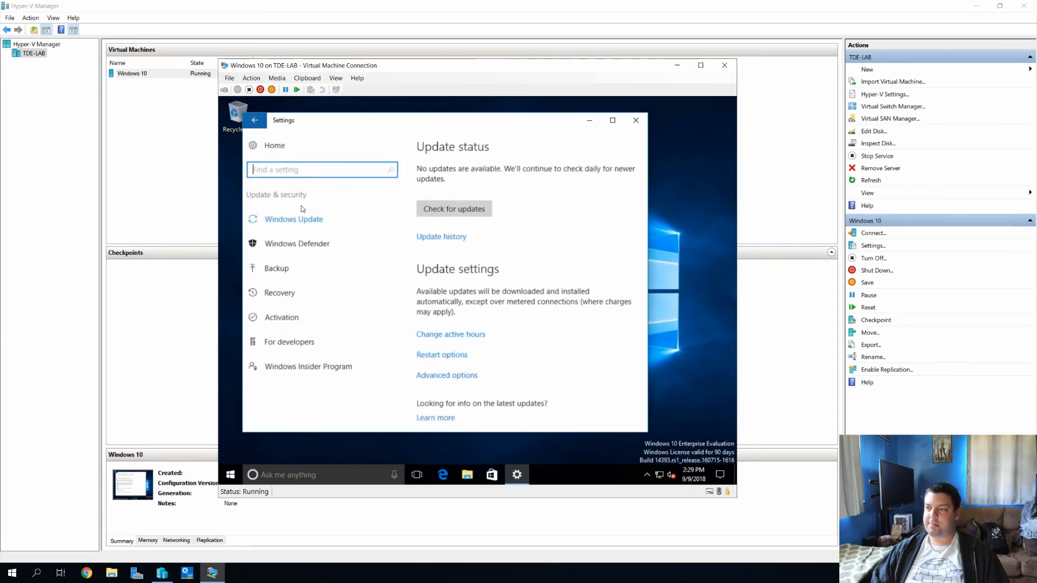
click(686, 212)
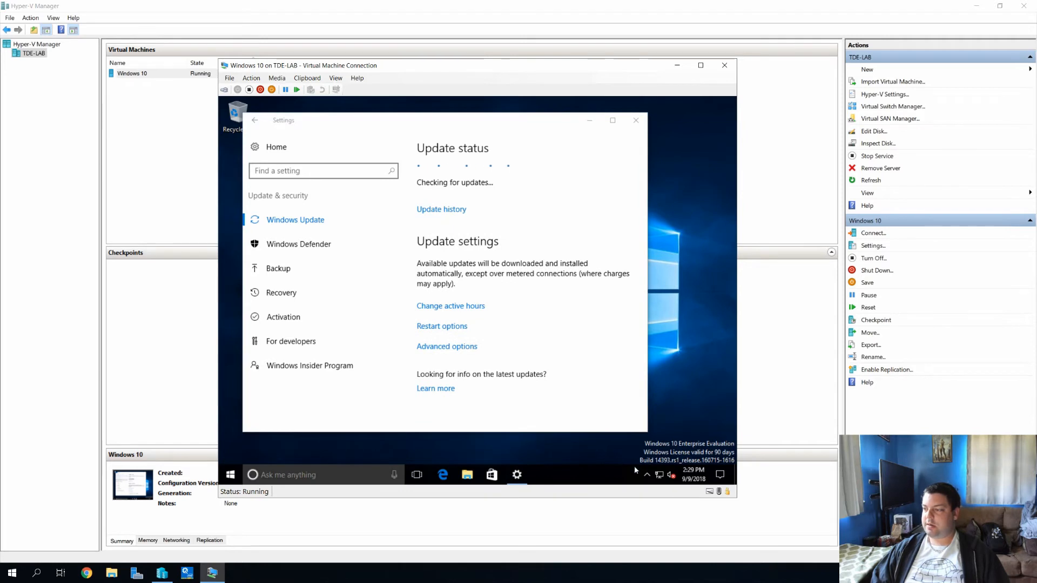
- Close the Windows 10 virtual machine's connection window and reconnect to the running virtual machine
click(646, 474)
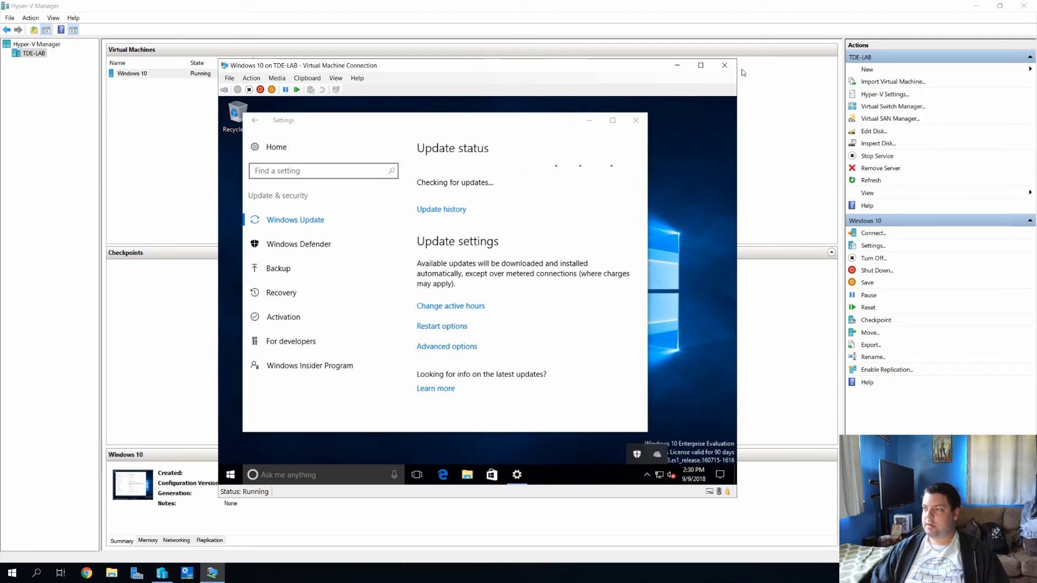
click(724, 65)
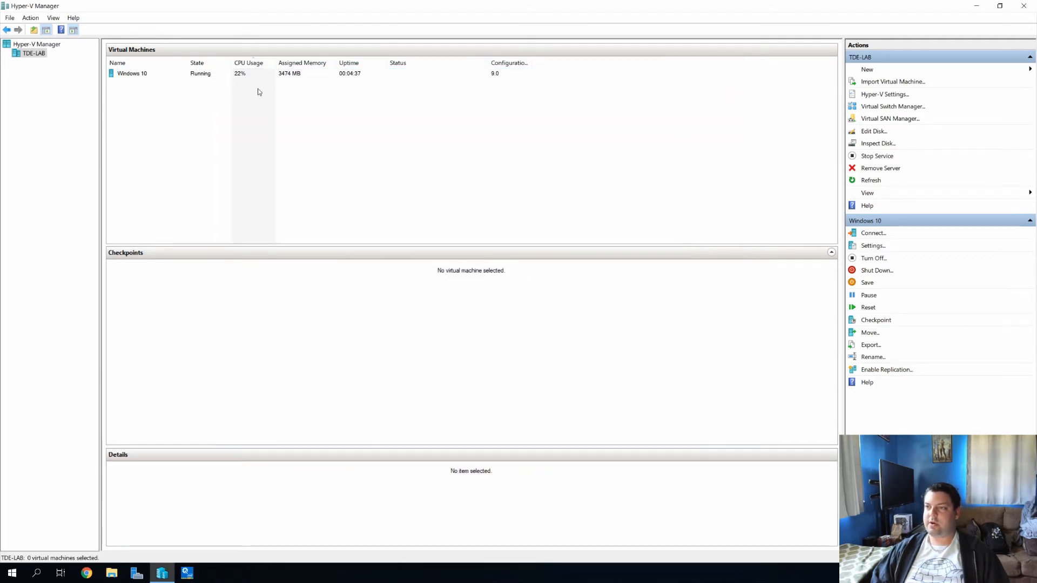
click(248, 76)
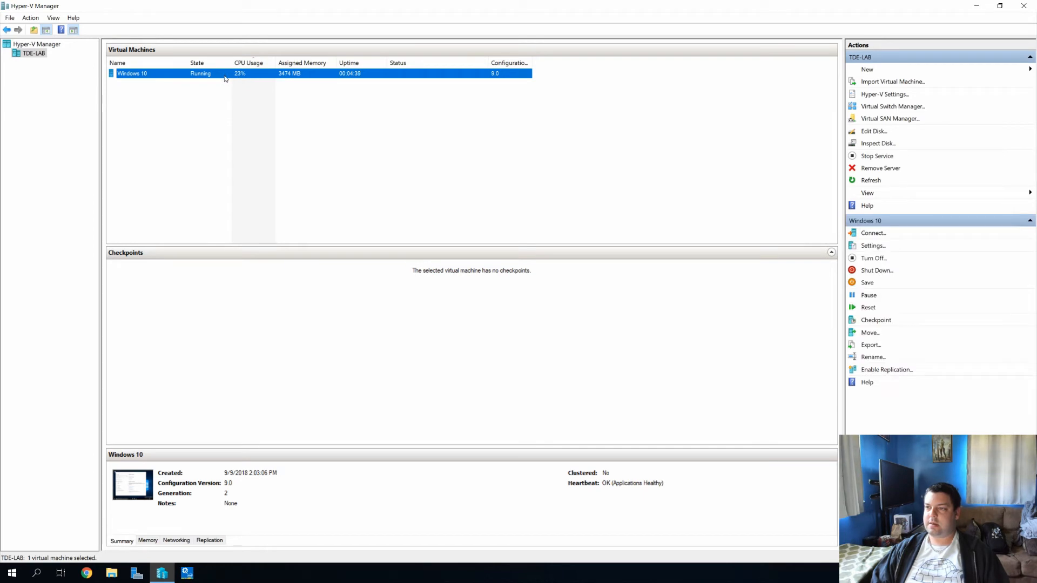
double_click(224, 77)
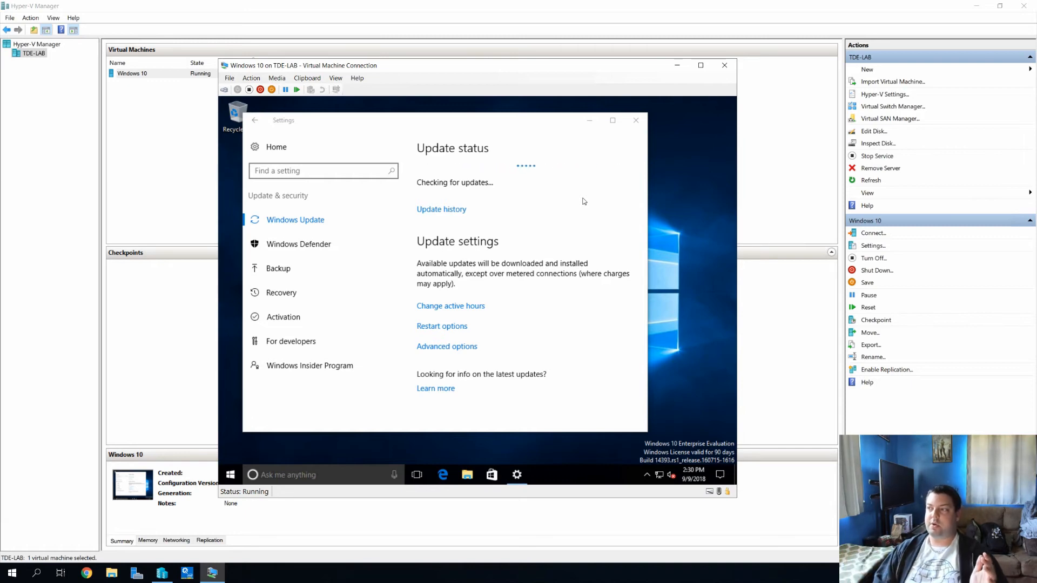
- View the virtual machine in full screen during the update check, and restore it to a window
click(700, 65)
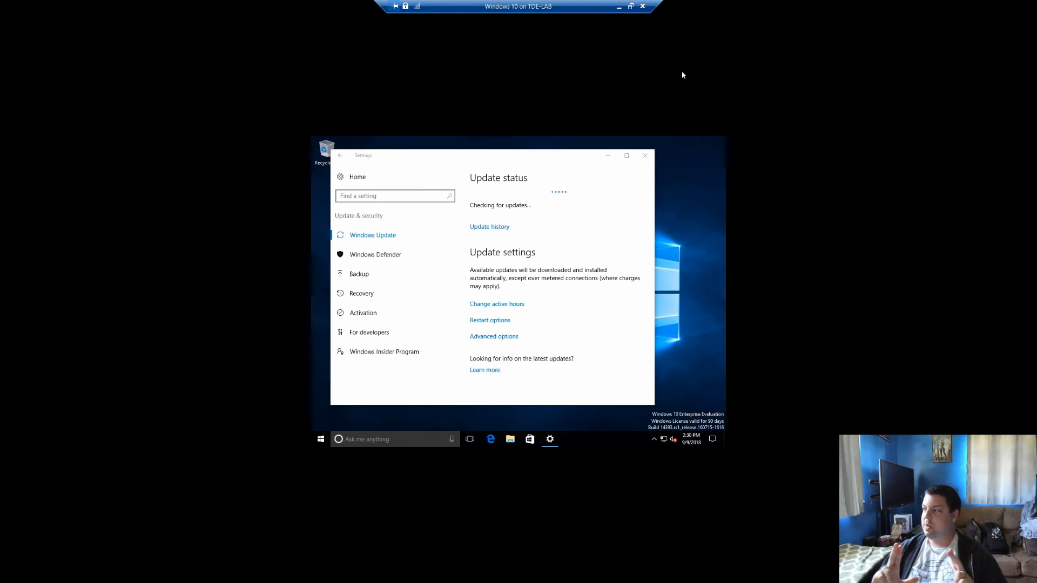
click(630, 7)
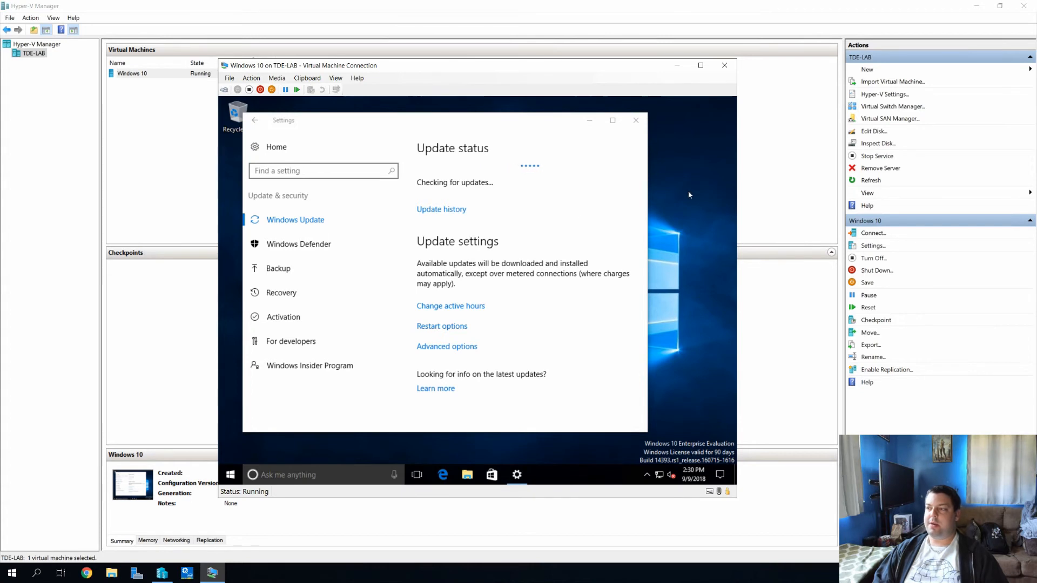
right_click(687, 191)
click(679, 149)
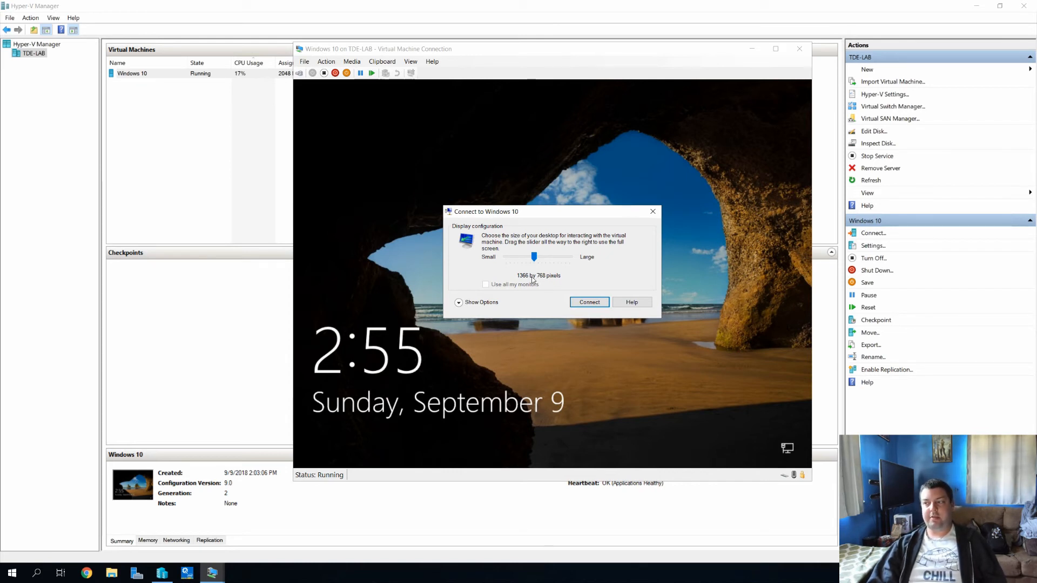
- Connect to the virtual machine with a display size of 1366 by 768 pixels and sign in to the Test account with its password
click(582, 306)
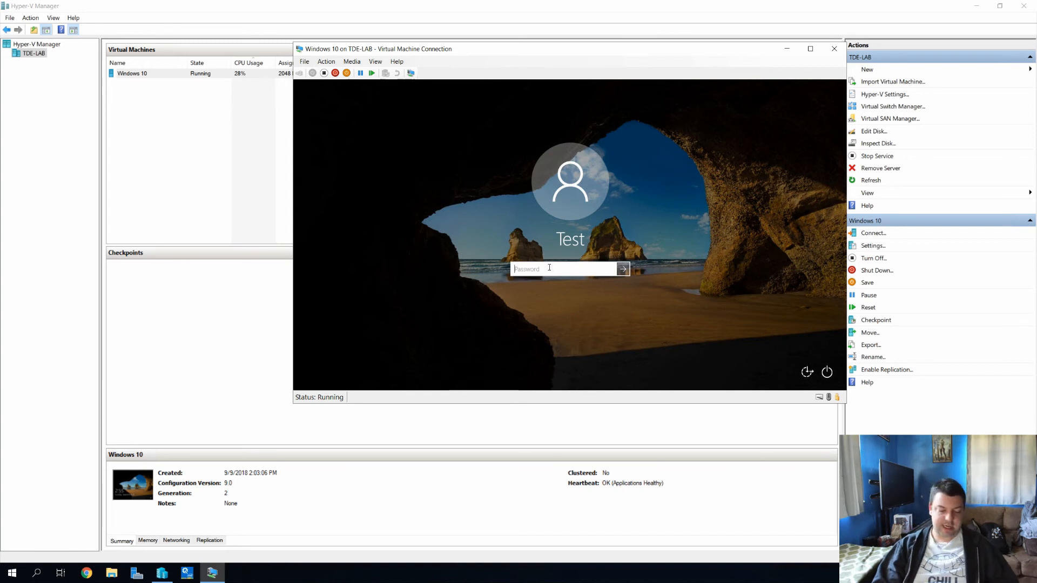
text(***********)
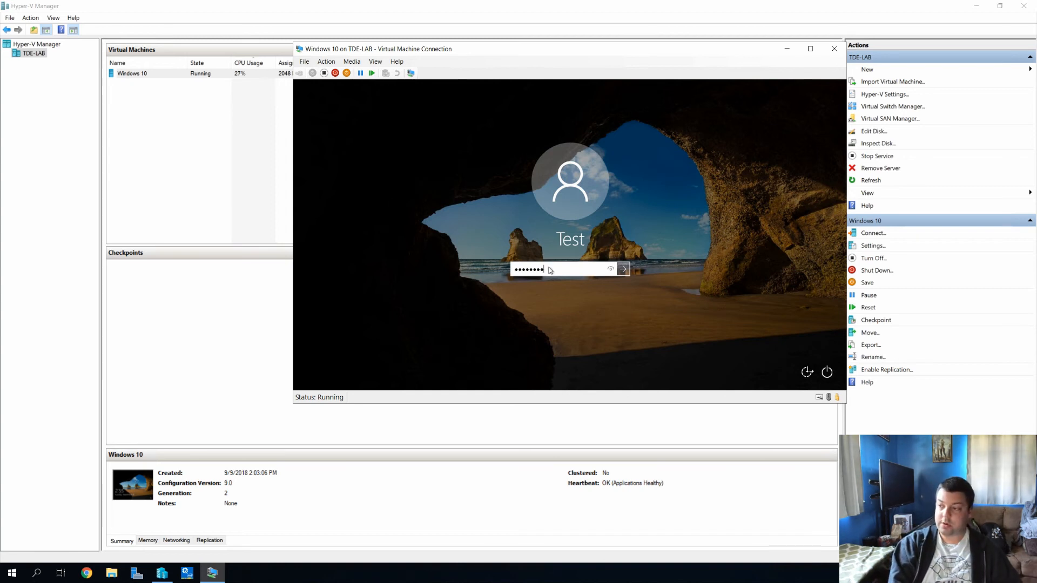
key(Return)
click(577, 289)
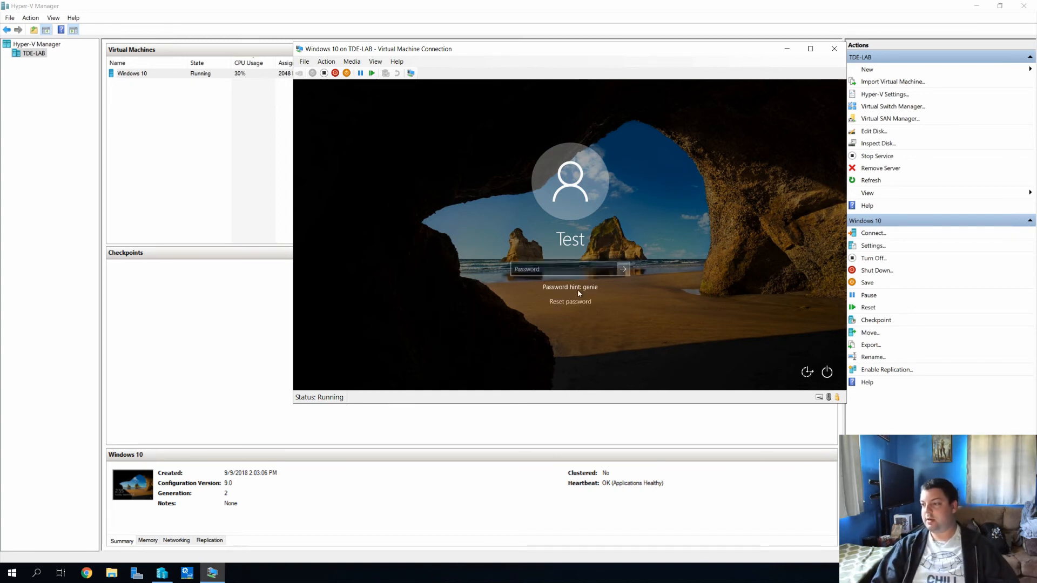
text(*******)
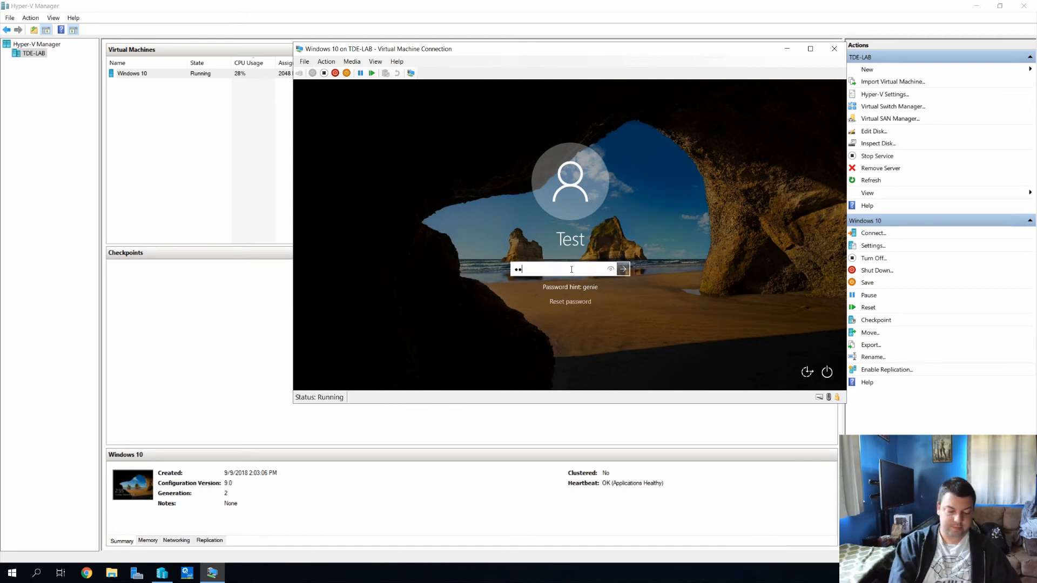
key(Return)
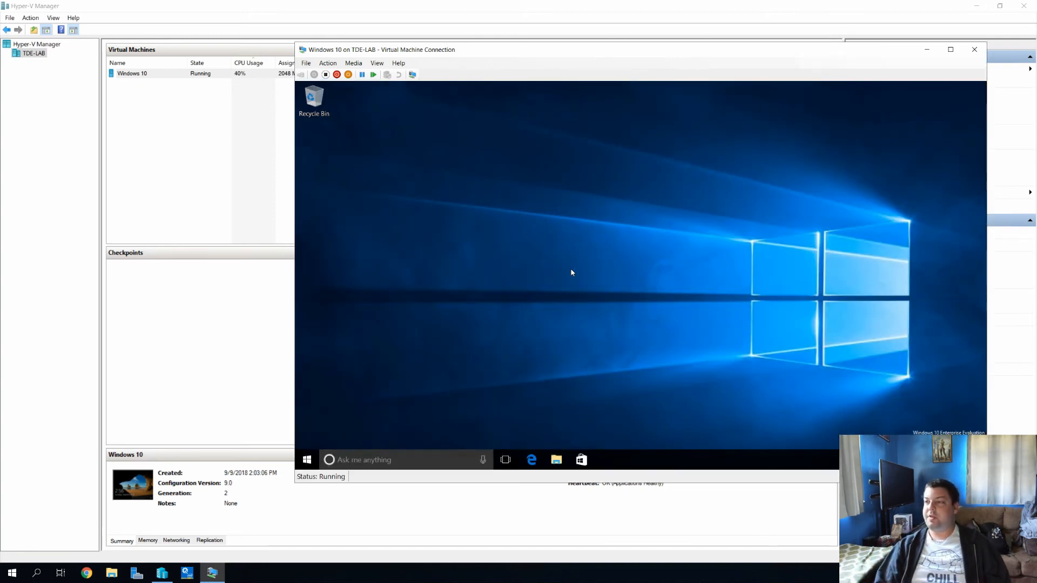
- Reposition the virtual machine's connection window over Hyper-V Manager and look through the guest's Start menu
drag(465, 52, 385, 45)
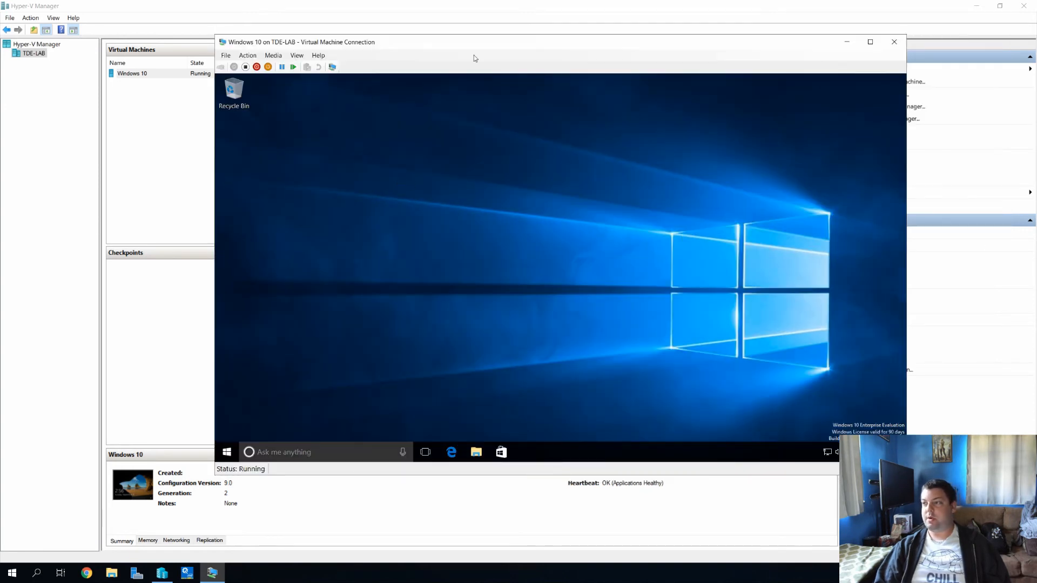
drag(493, 41, 466, 43)
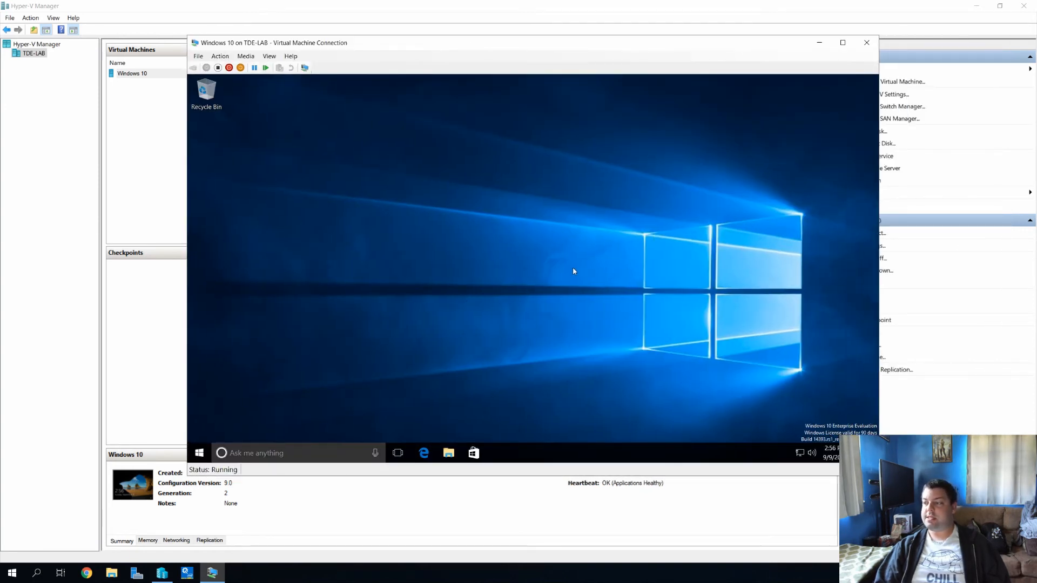
right_click(530, 213)
click(463, 206)
click(200, 450)
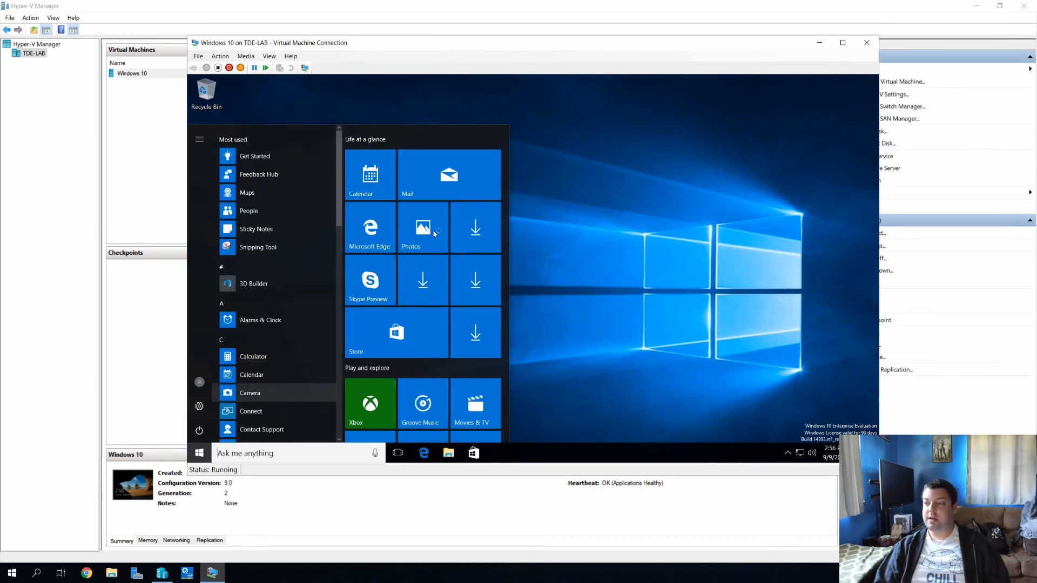
click(673, 268)
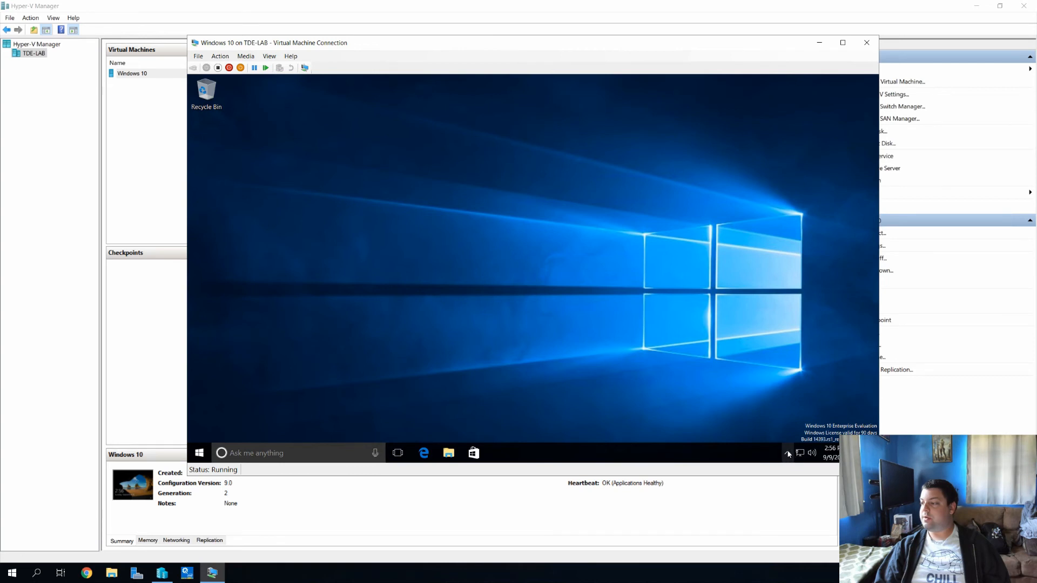
- View the virtual machine in full screen with its connection bar moved aside, check the Start menu, and restore the window
click(843, 43)
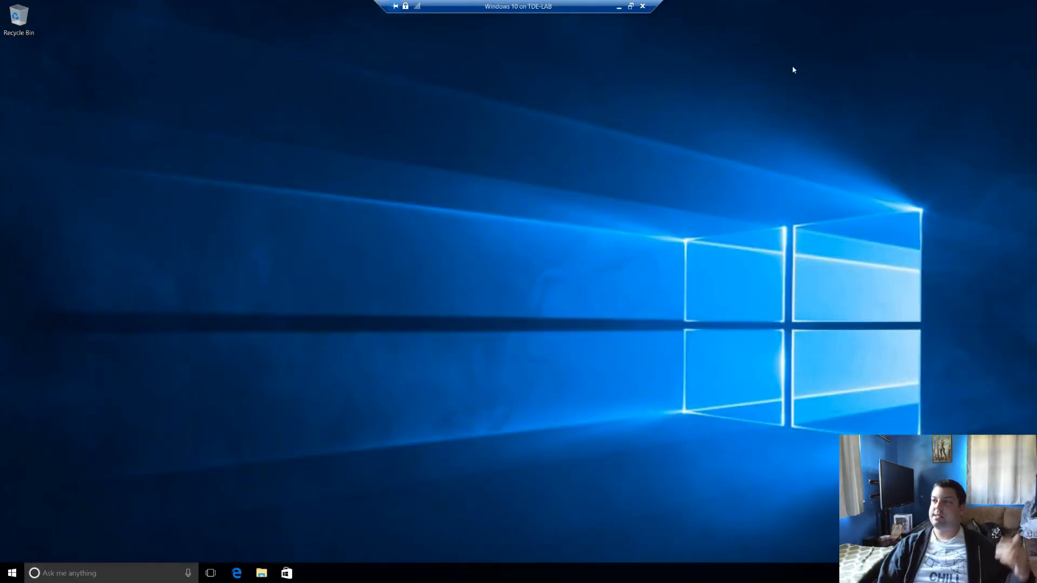
drag(559, 15, 723, 8)
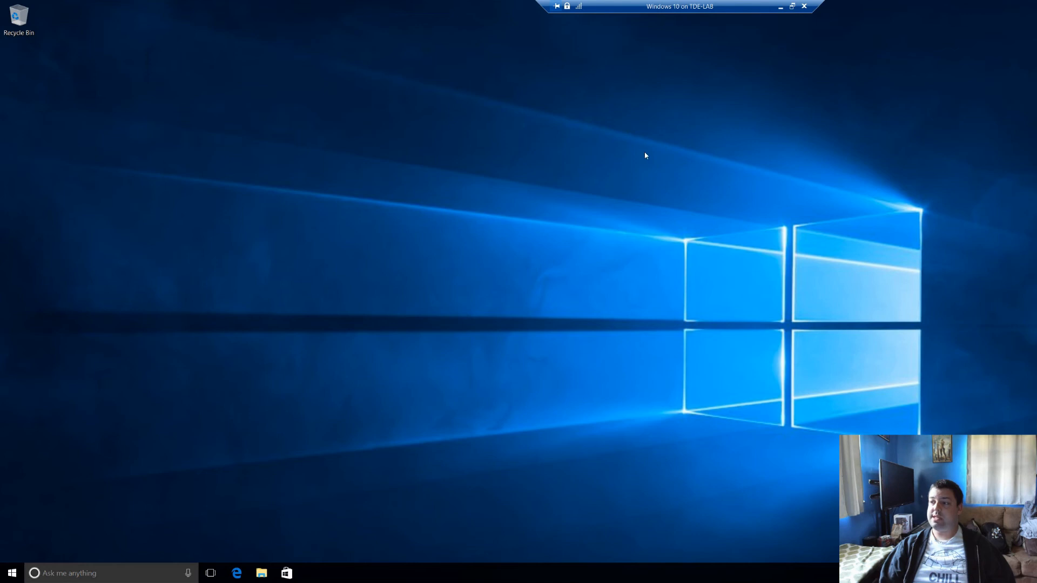
click(11, 573)
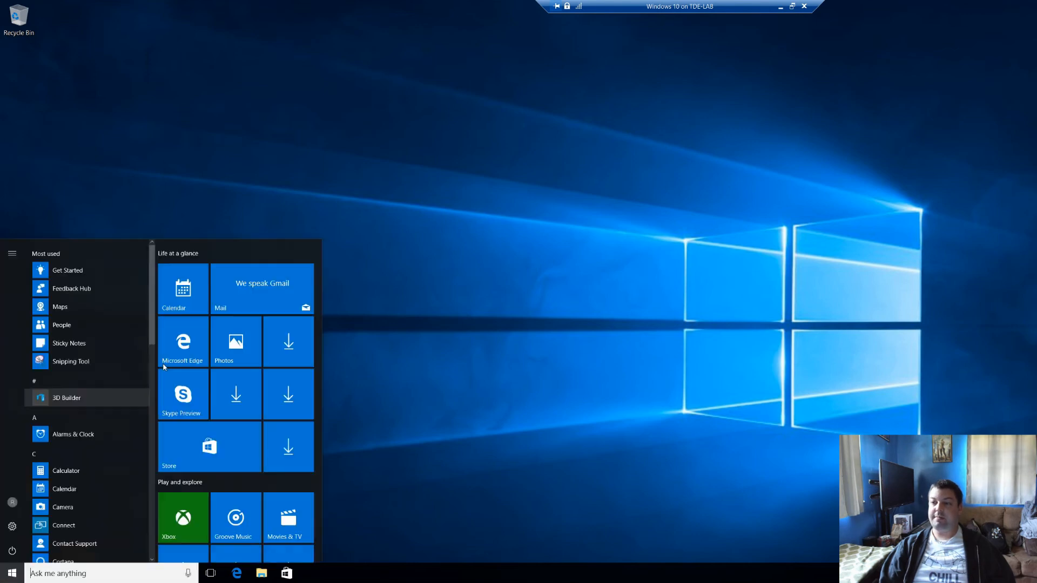
click(545, 287)
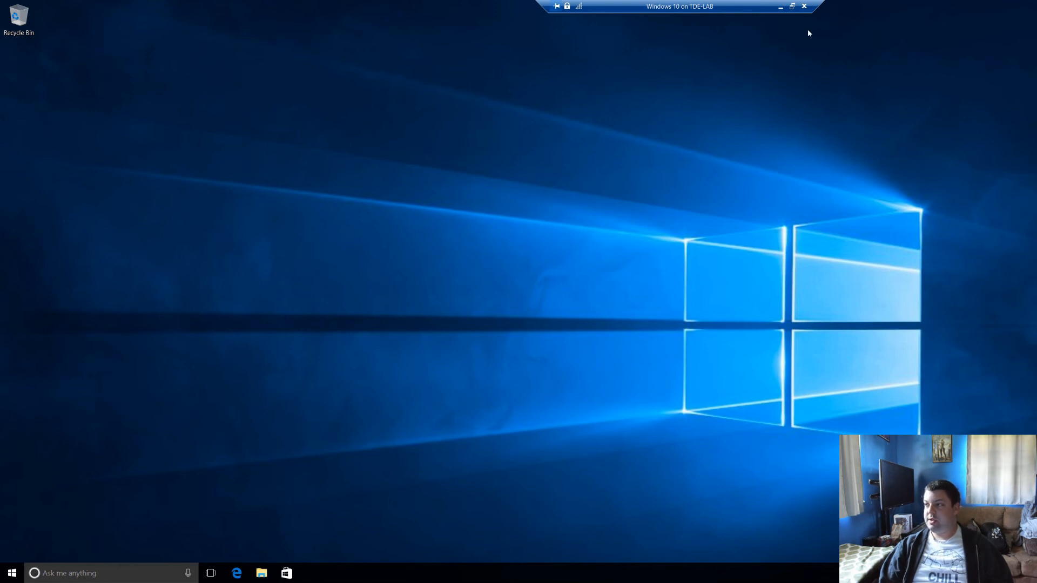
click(792, 6)
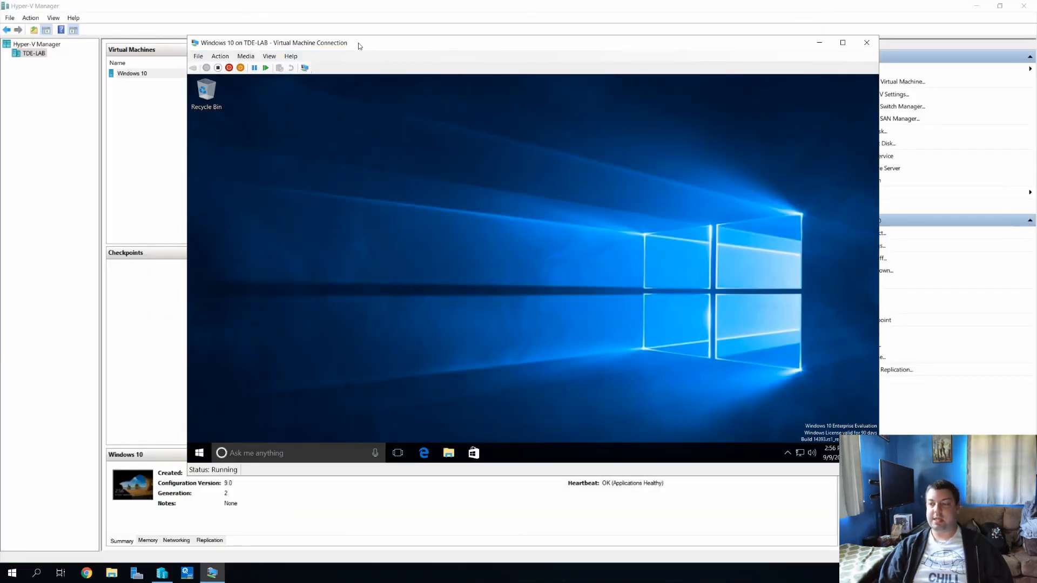
click(199, 452)
click(568, 236)
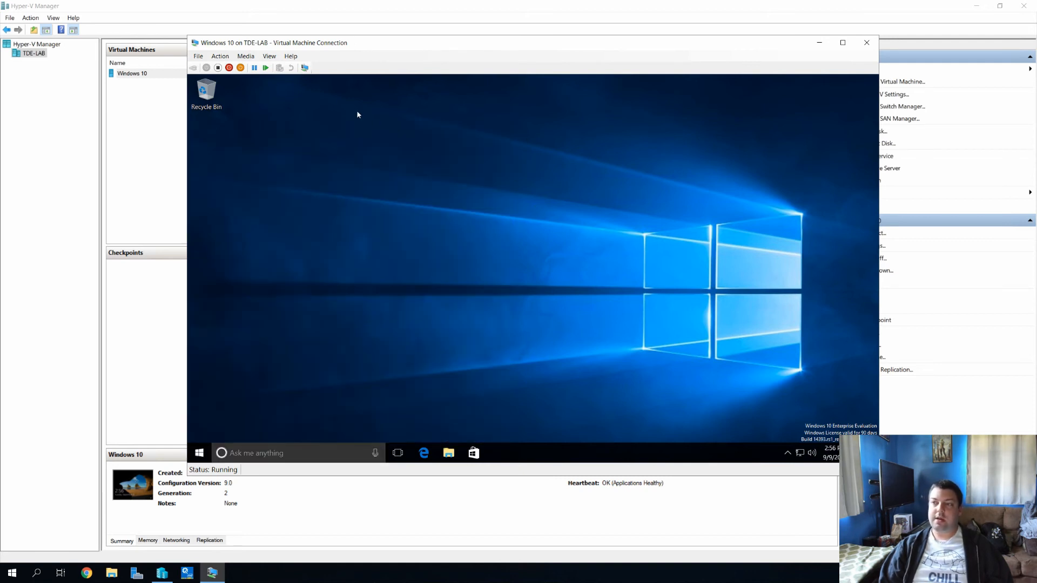
- Switch the virtual machine connection to a basic session and sign in to the Test account with its password
click(305, 68)
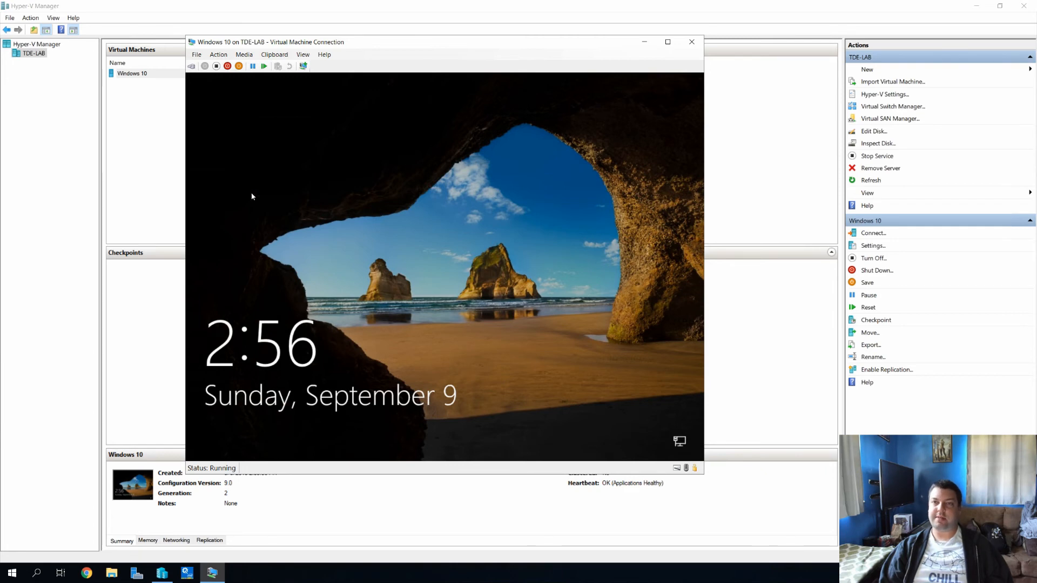
click(191, 67)
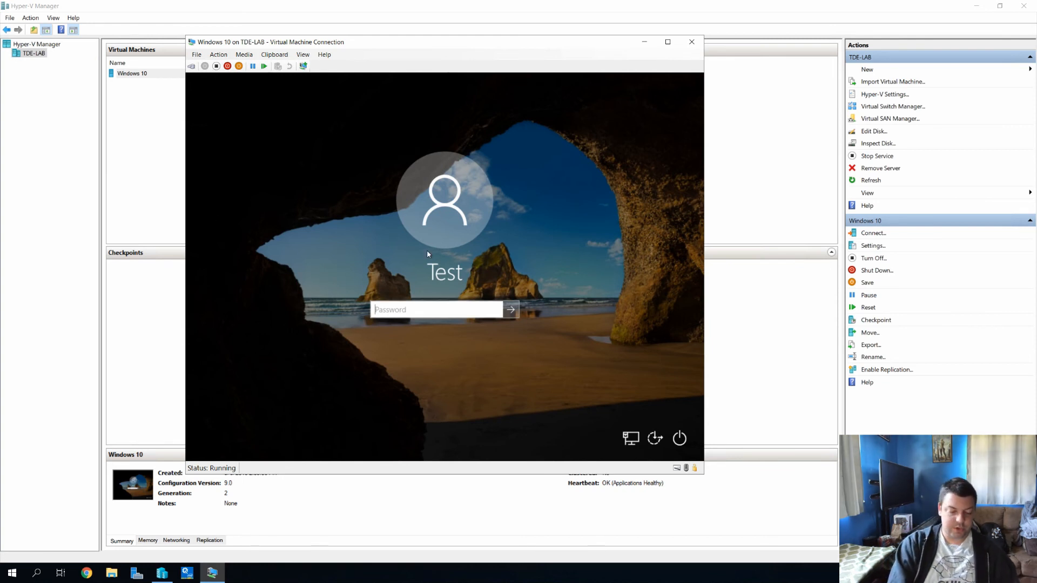
text(••••••••)
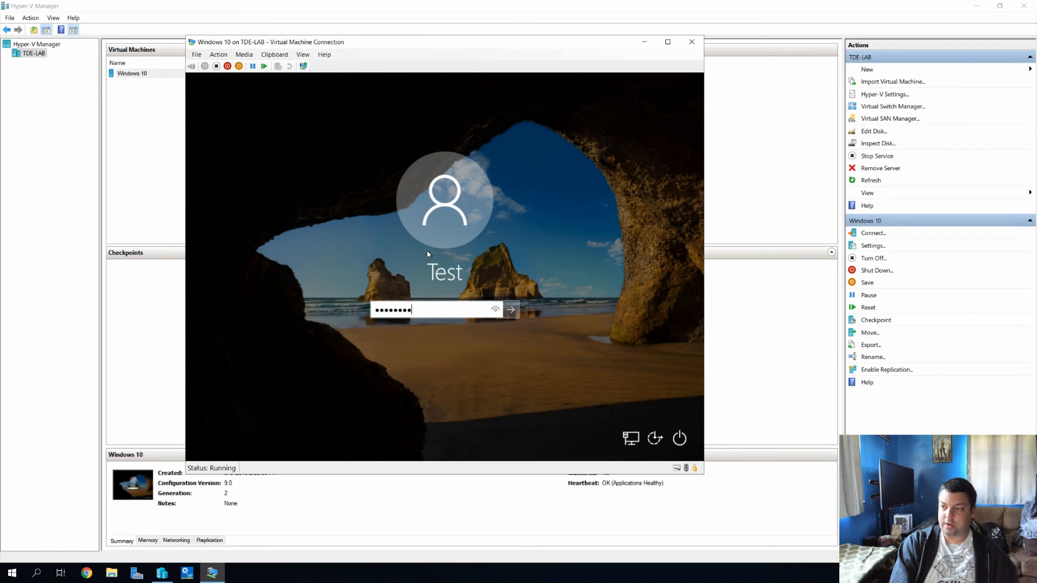
key(Return)
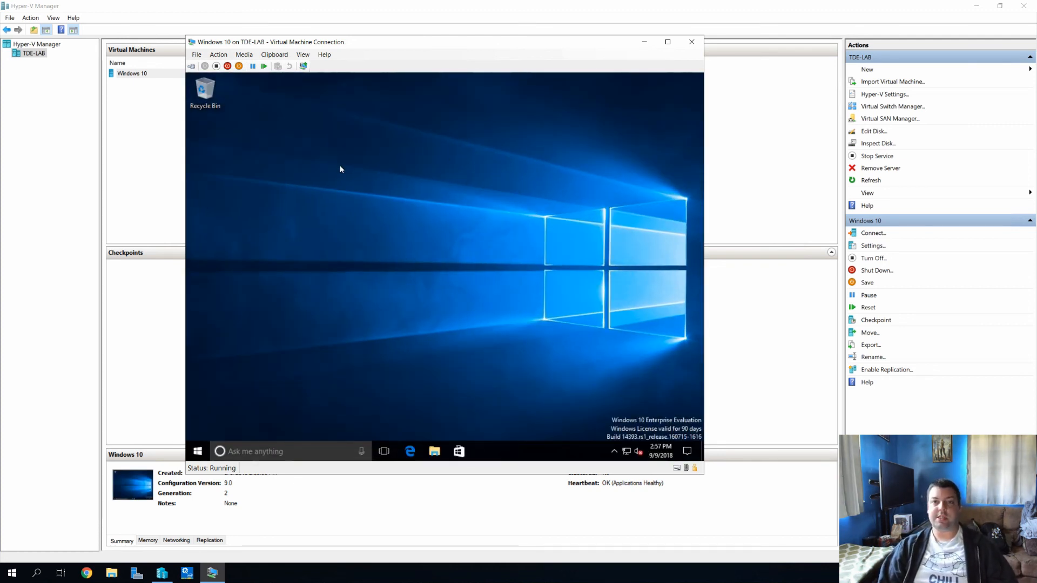
- Switch the virtual machine connection back to an enhanced session and sign in to the Test account with its password
click(303, 67)
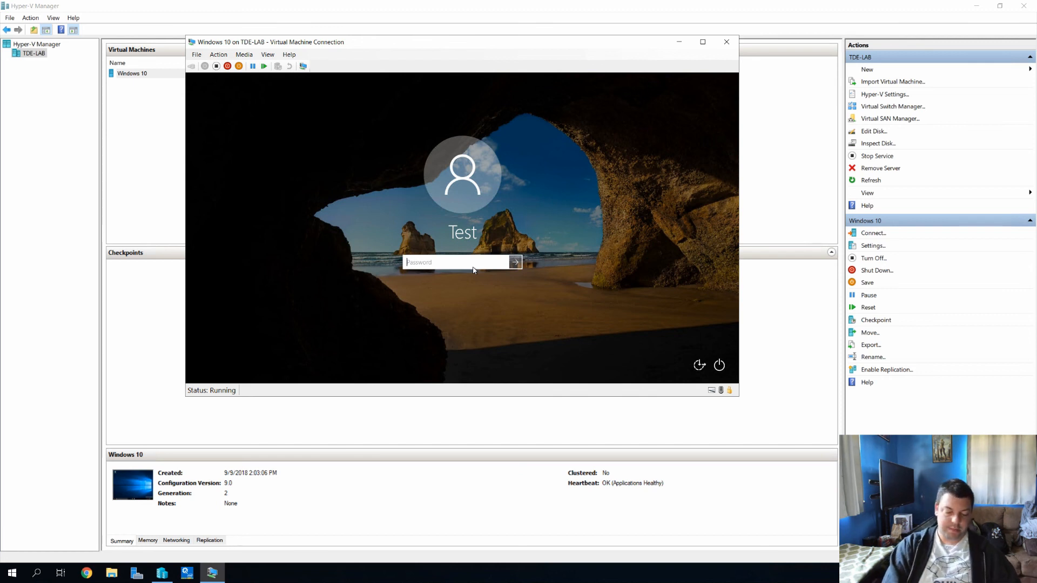
text(password)
key(Return)
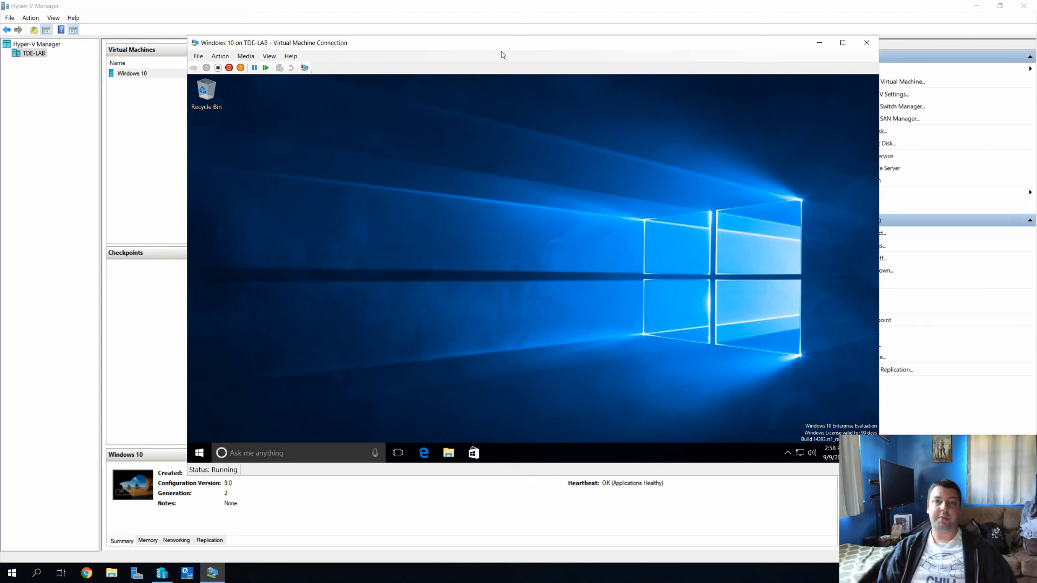
- Review the pending updates and their download progress on the guest's Windows Update page, and close Settings
click(199, 453)
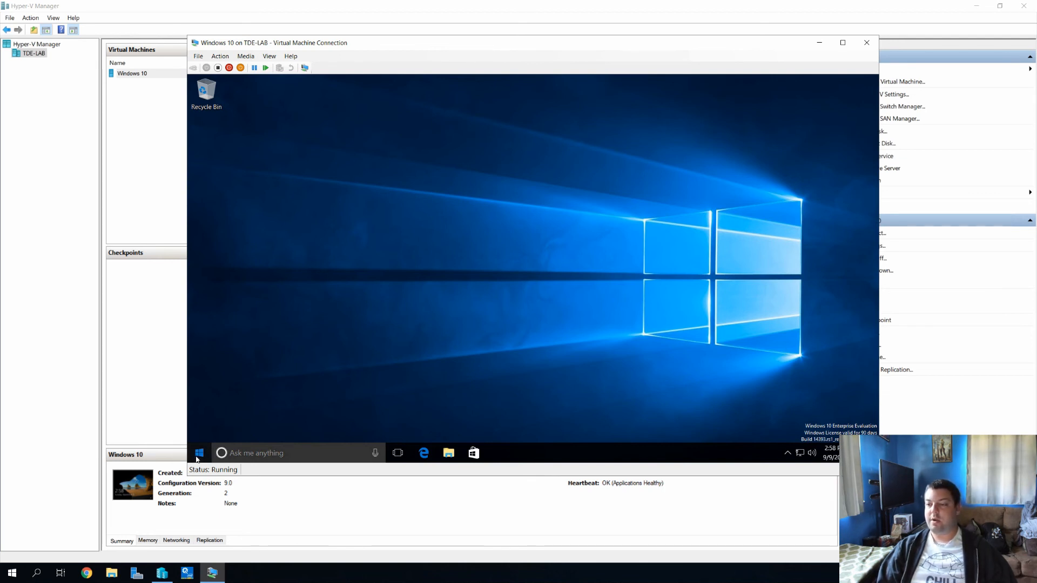
click(200, 408)
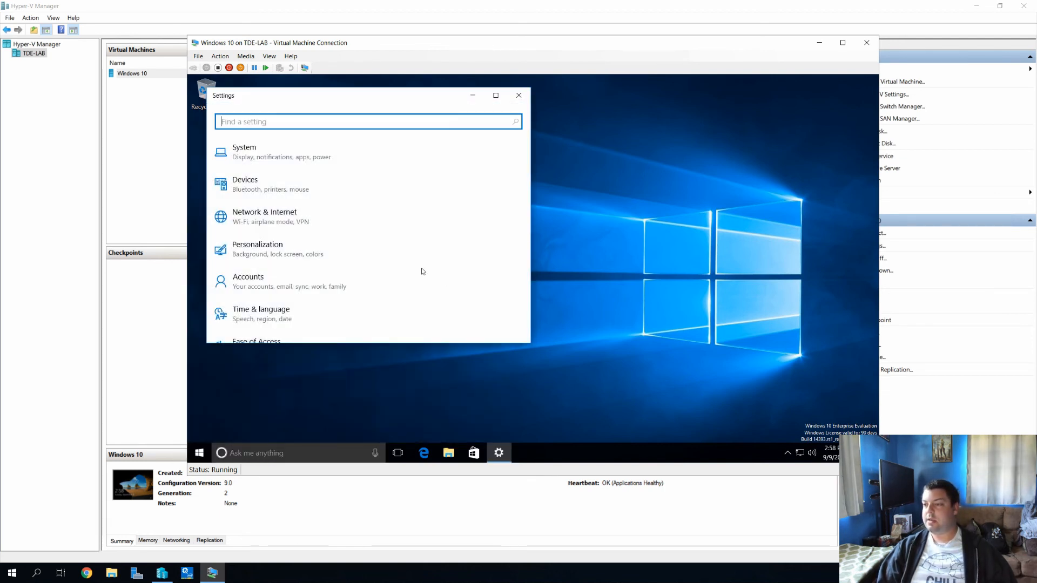
scroll(421, 270, down, 3)
click(300, 312)
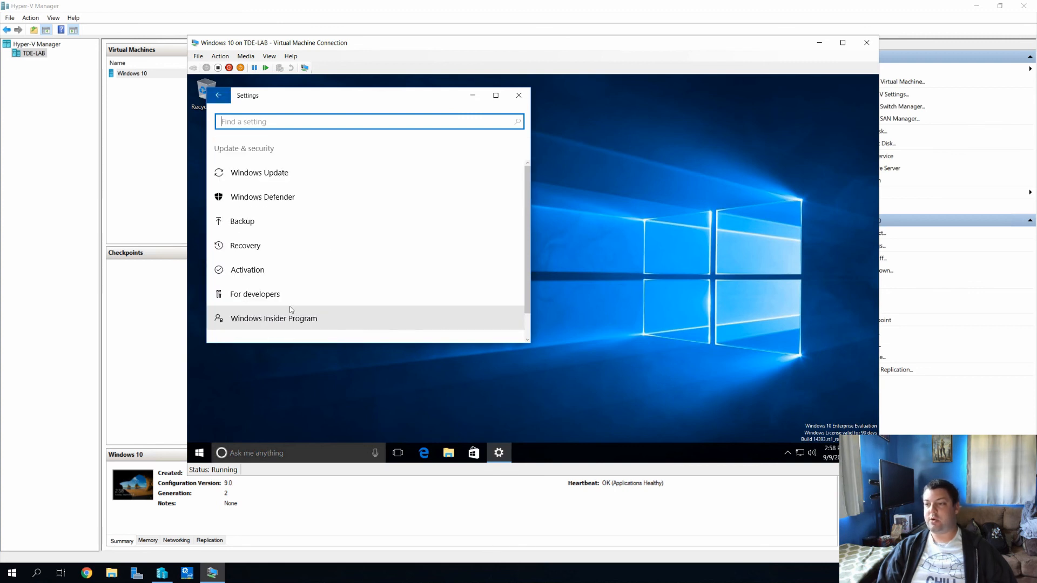
click(260, 174)
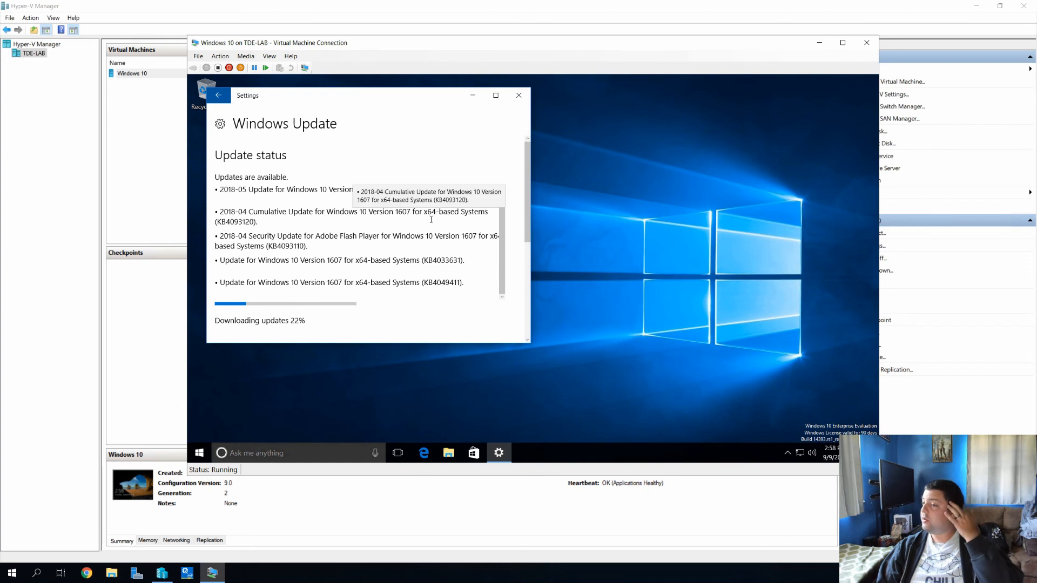
click(796, 391)
click(787, 454)
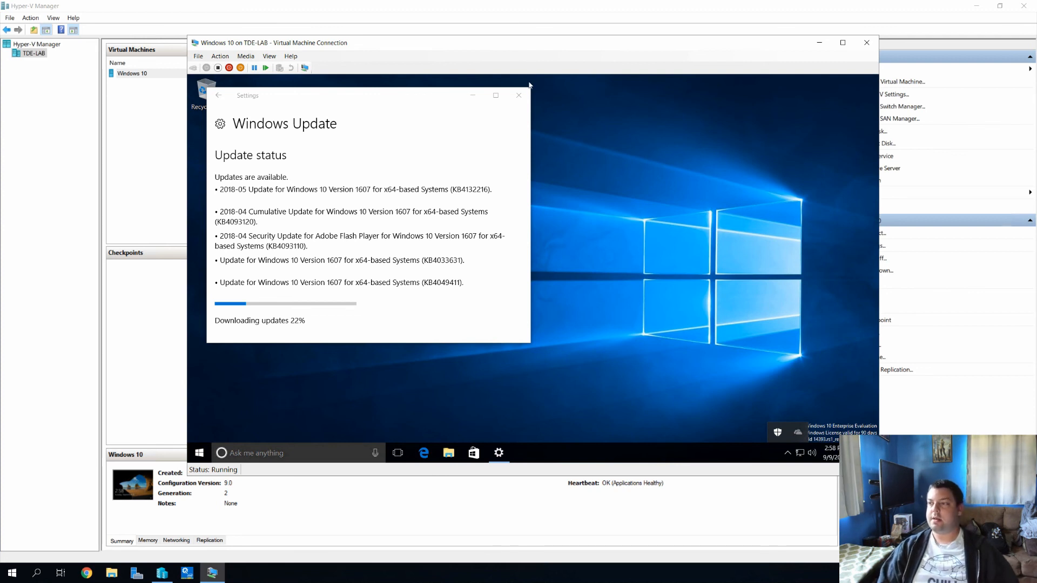
click(518, 95)
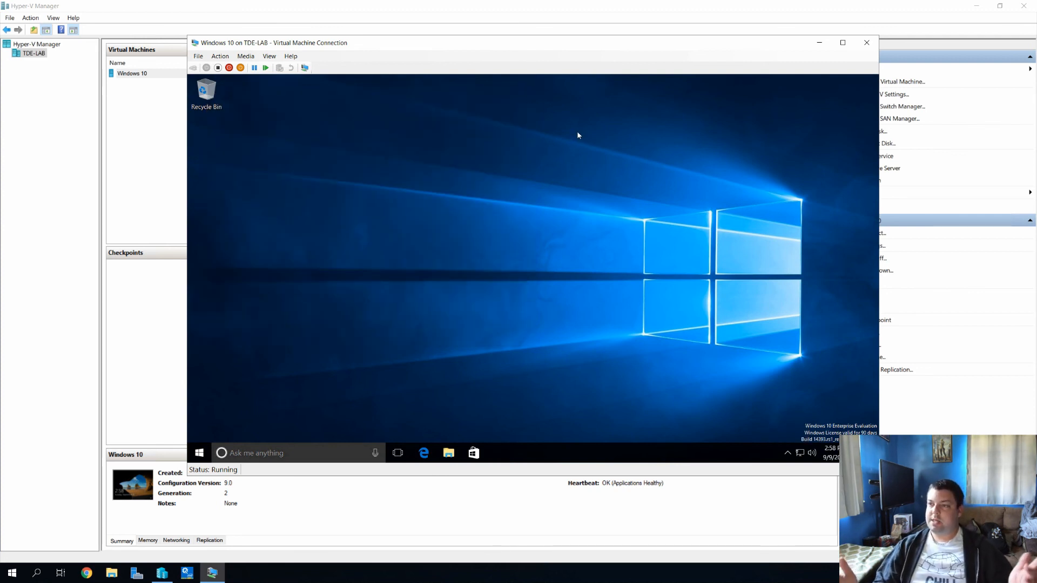
drag(526, 42, 504, 51)
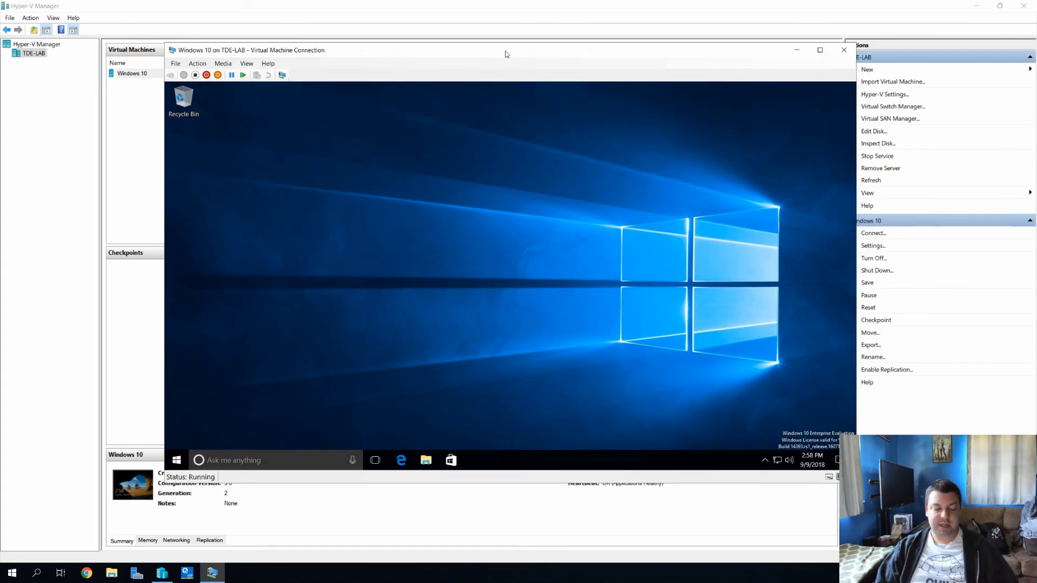